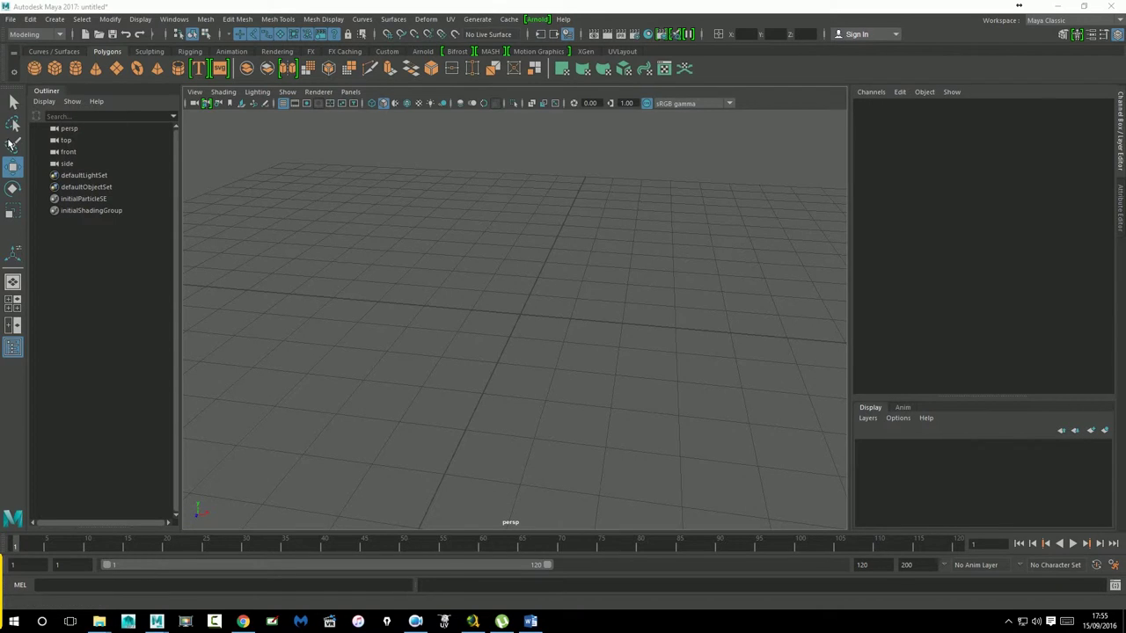
Bring Maya into focus and show the Create menu with Empty Group ready to pick
{"action": "left_click", "coordinate": [63, 7]}
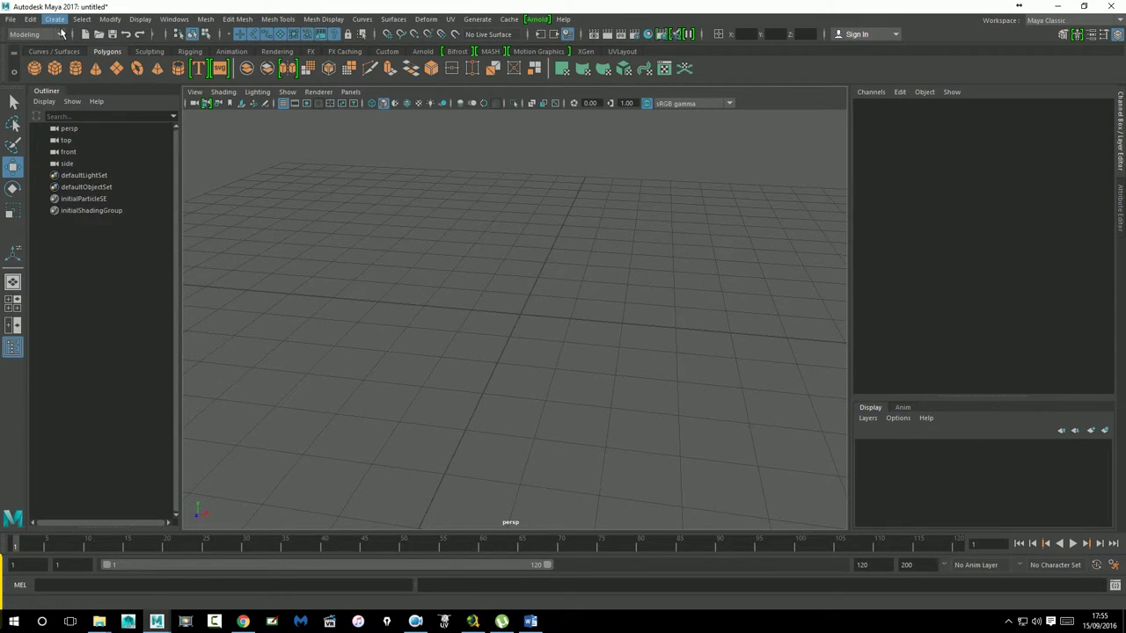
{"action": "left_click", "coordinate": [54, 19]}
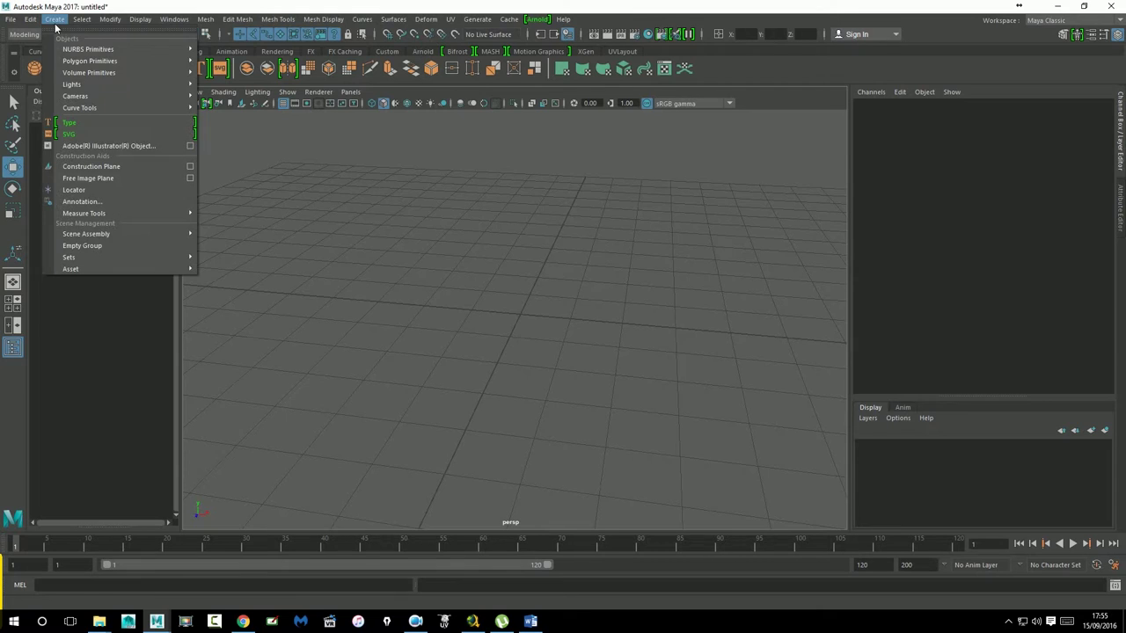
Create an empty group named null1 at the origin and clear the selection
{"action": "left_click", "coordinate": [89, 247]}
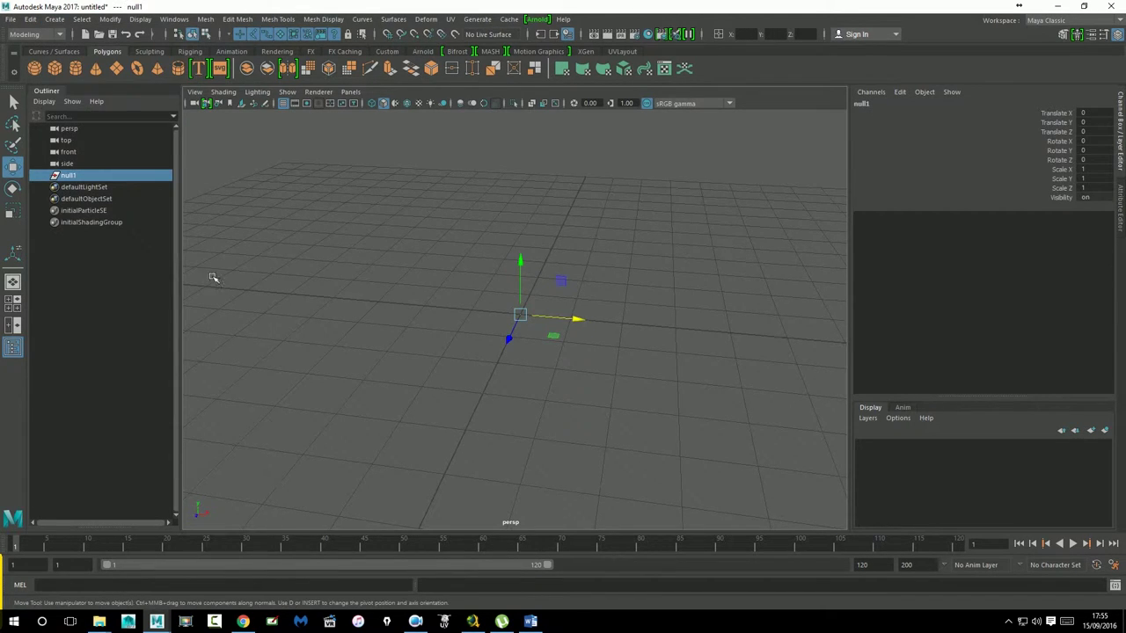
{"action": "left_click", "coordinate": [327, 280]}
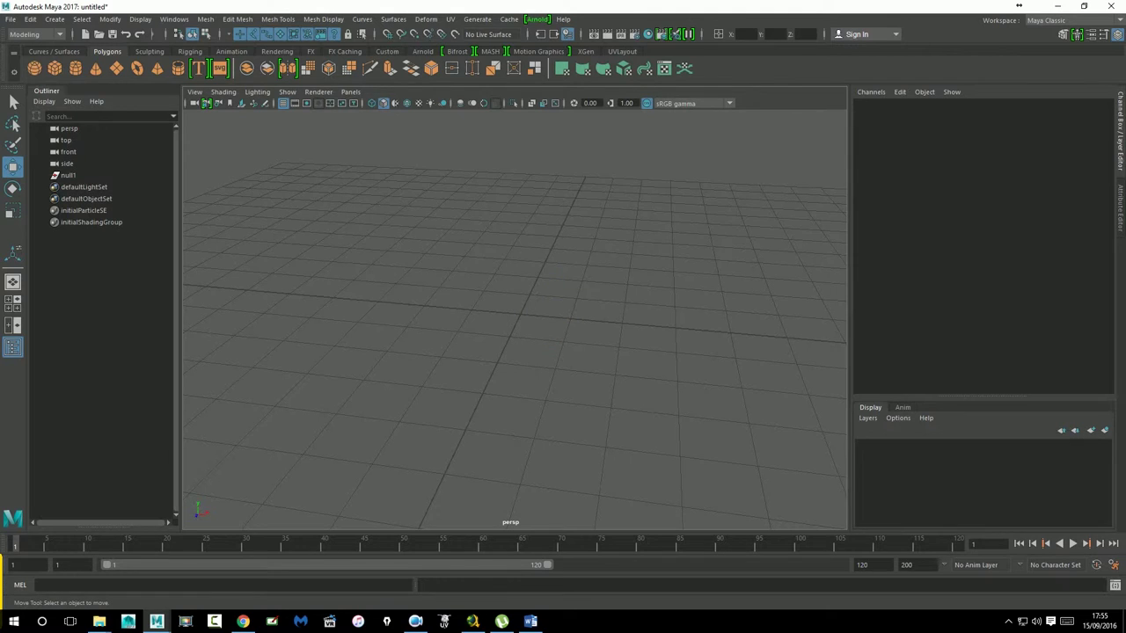
{"action": "left_click", "coordinate": [76, 177]}
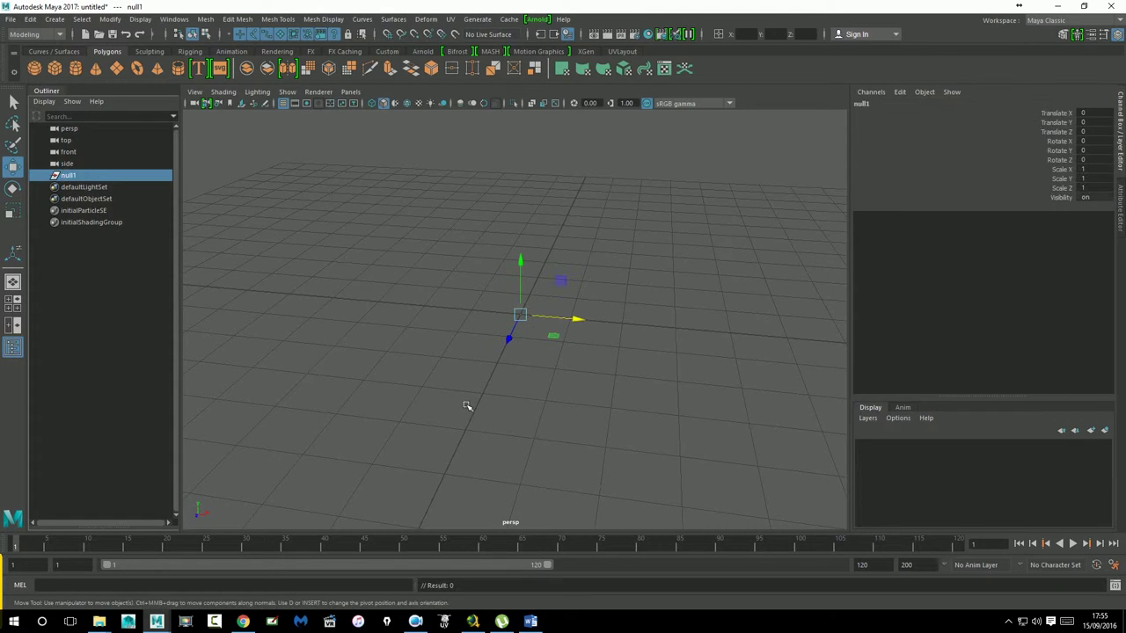
{"action": "left_click", "coordinate": [571, 459]}
{"action": "left_click_drag", "start_coordinate": [337, 216], "coordinate": [708, 471]}
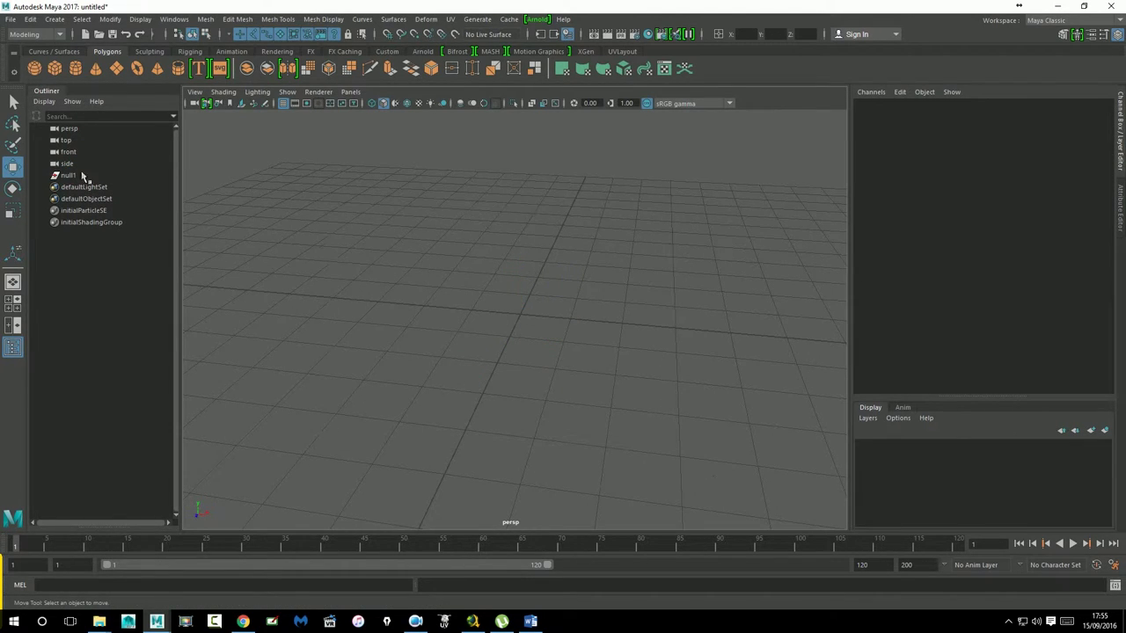
Orbit the perspective view to level it over the grid
{"action": "left_click_drag", "start_coordinate": [301, 174], "coordinate": [748, 482]}
{"action": "left_click_drag", "start_coordinate": [397, 227], "coordinate": [703, 418]}
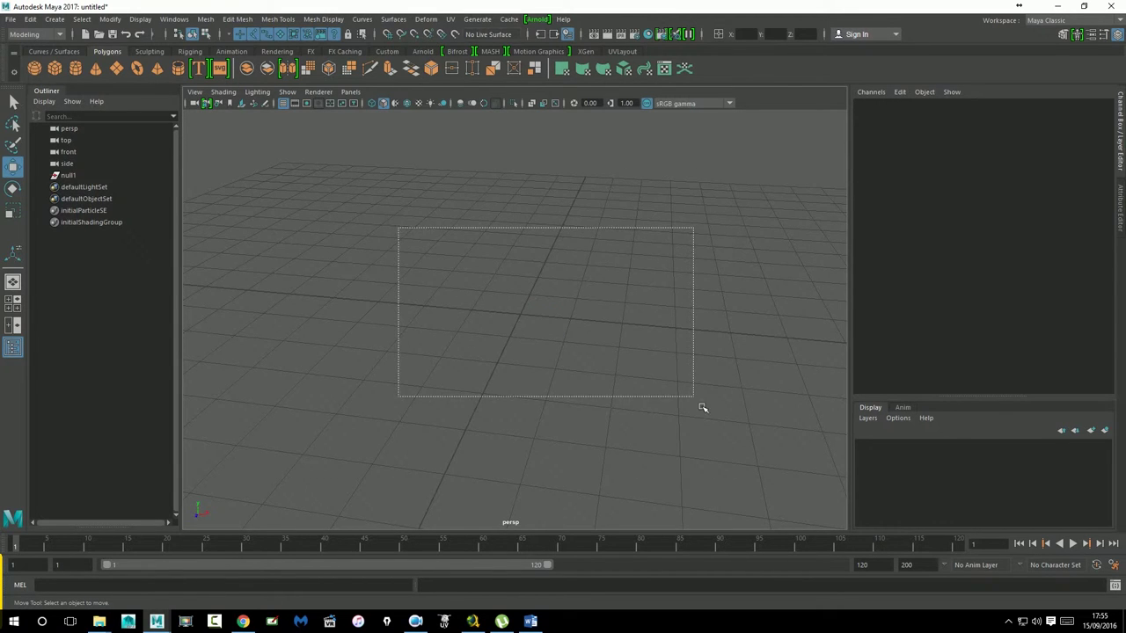
{"action": "mouse_move", "coordinate": [351, 217]}
{"action": "left_mouse_down"}
{"action": "mouse_move", "coordinate": [701, 472]}
{"action": "mouse_move", "coordinate": [390, 182]}
{"action": "left_mouse_up"}
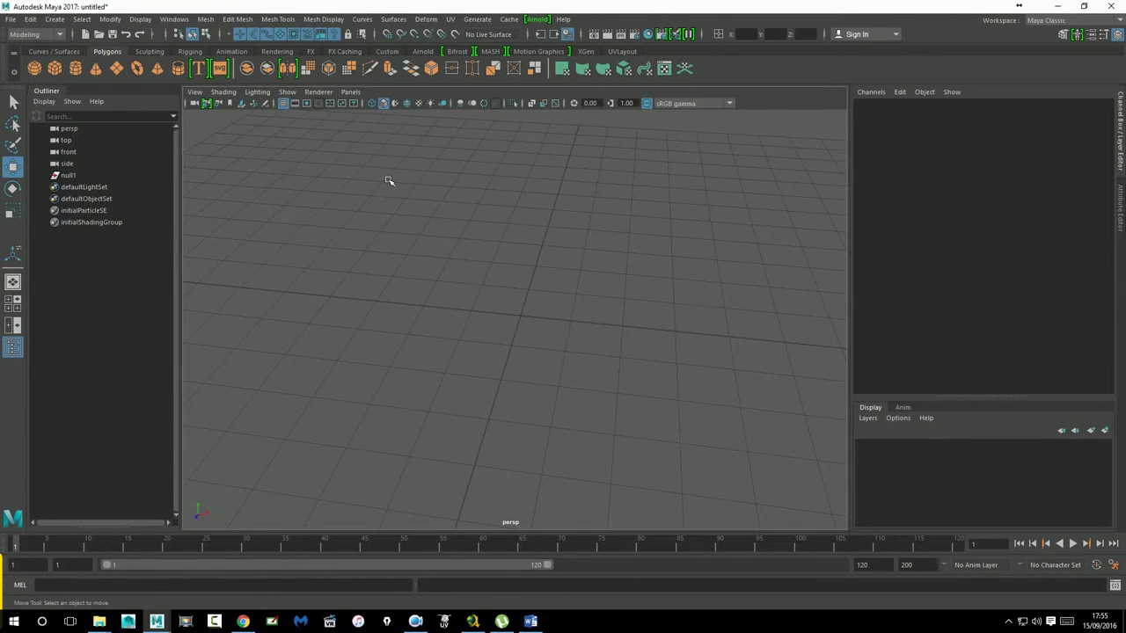
{"action": "left_click_drag", "start_coordinate": [695, 441], "coordinate": [641, 414], "text": "alt"}
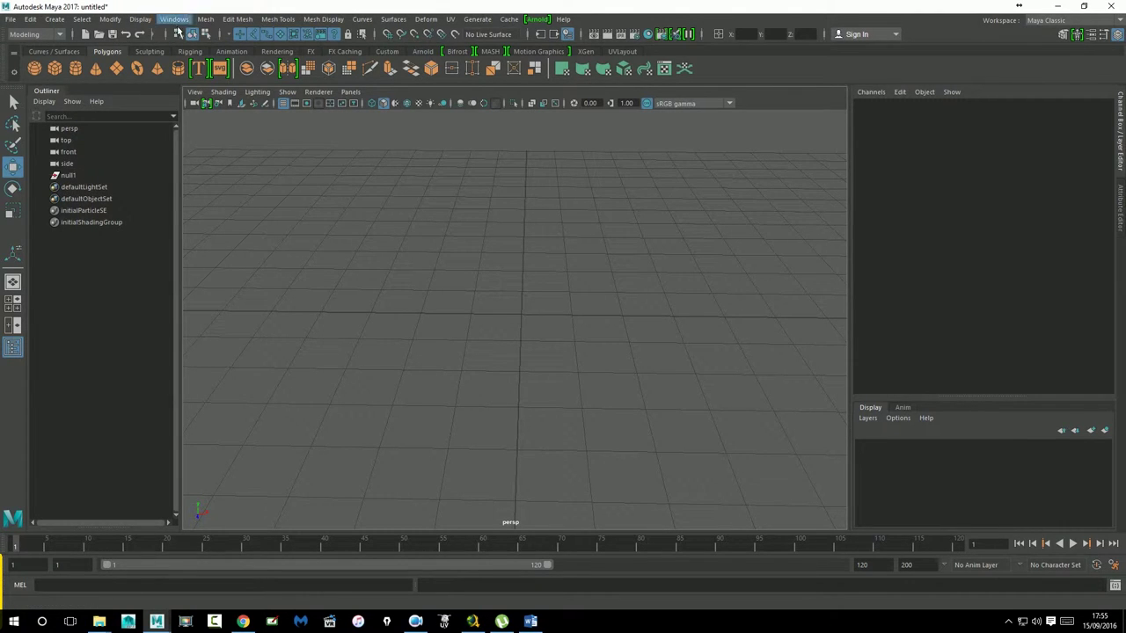
{"action": "left_click", "coordinate": [174, 20]}
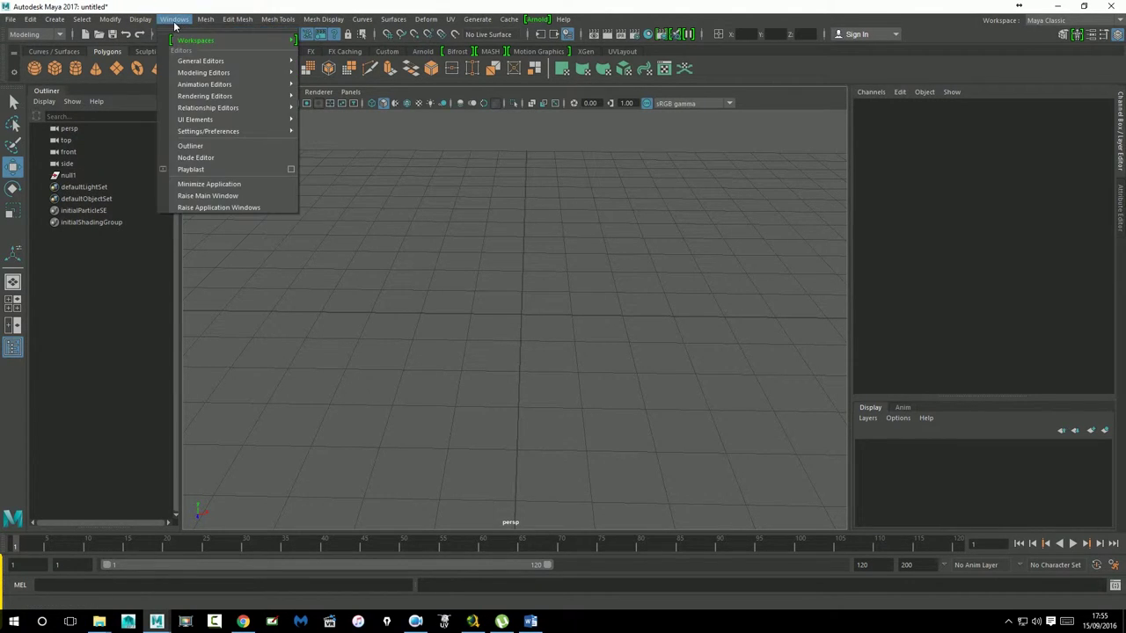
{"action": "left_click", "coordinate": [196, 147]}
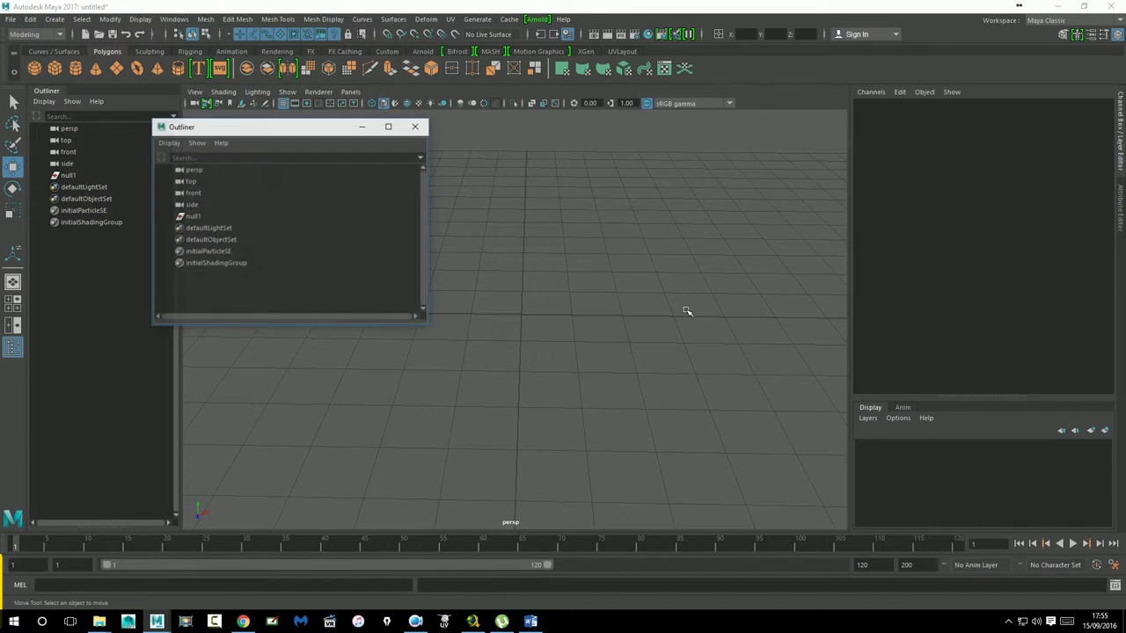
{"action": "left_click", "coordinate": [409, 129]}
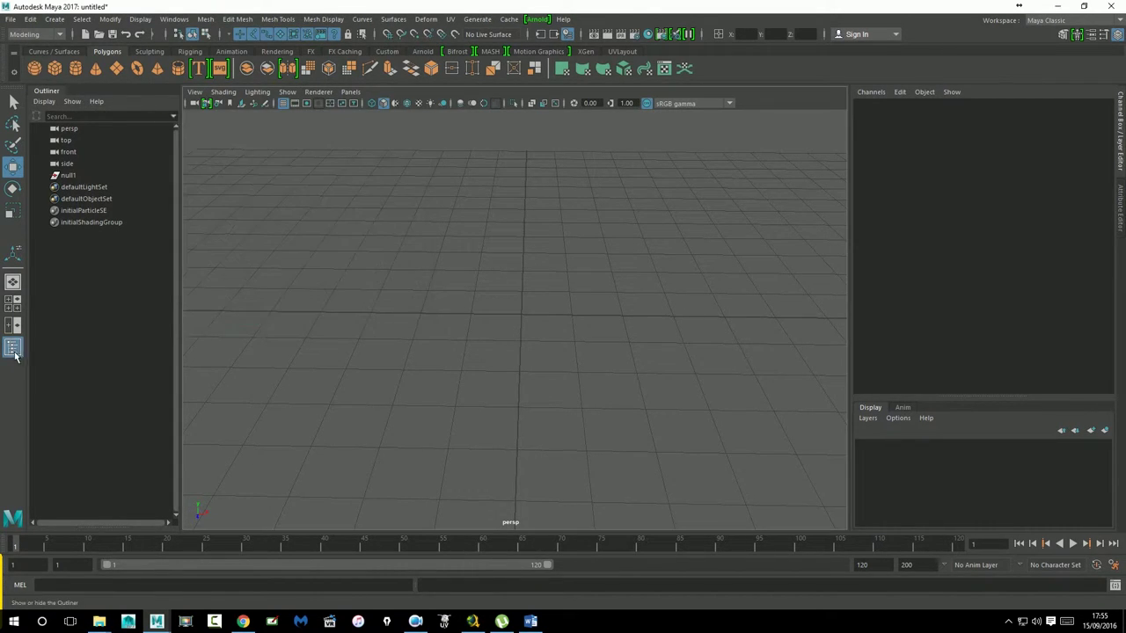
{"action": "left_click", "coordinate": [13, 348]}
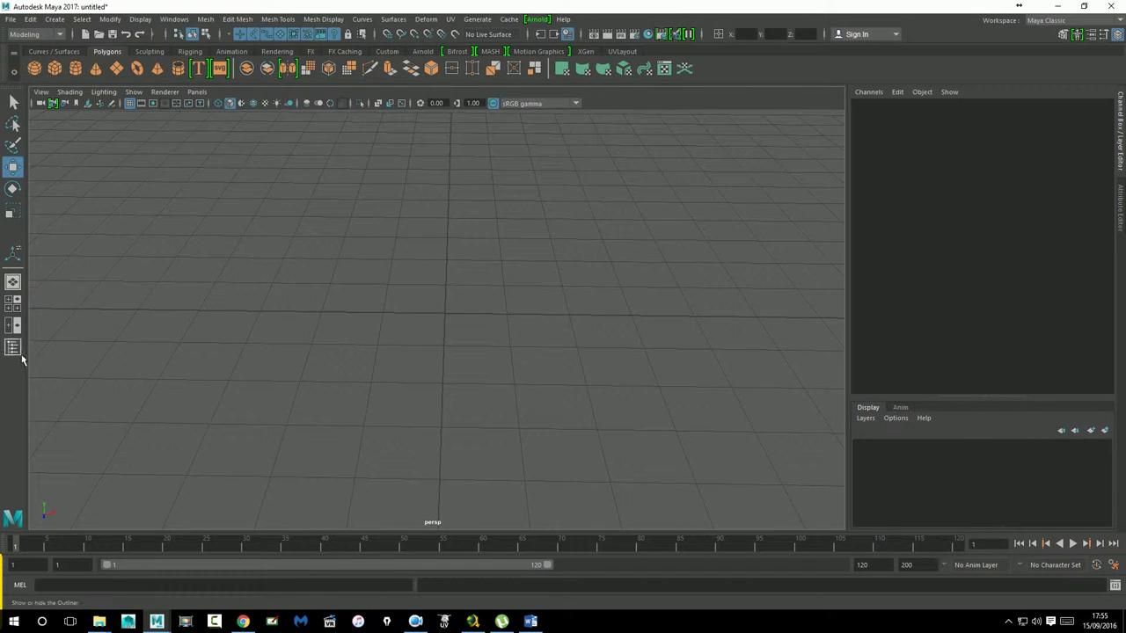
{"action": "left_click", "coordinate": [15, 349]}
{"action": "left_click", "coordinate": [18, 351]}
{"action": "left_click", "coordinate": [17, 351]}
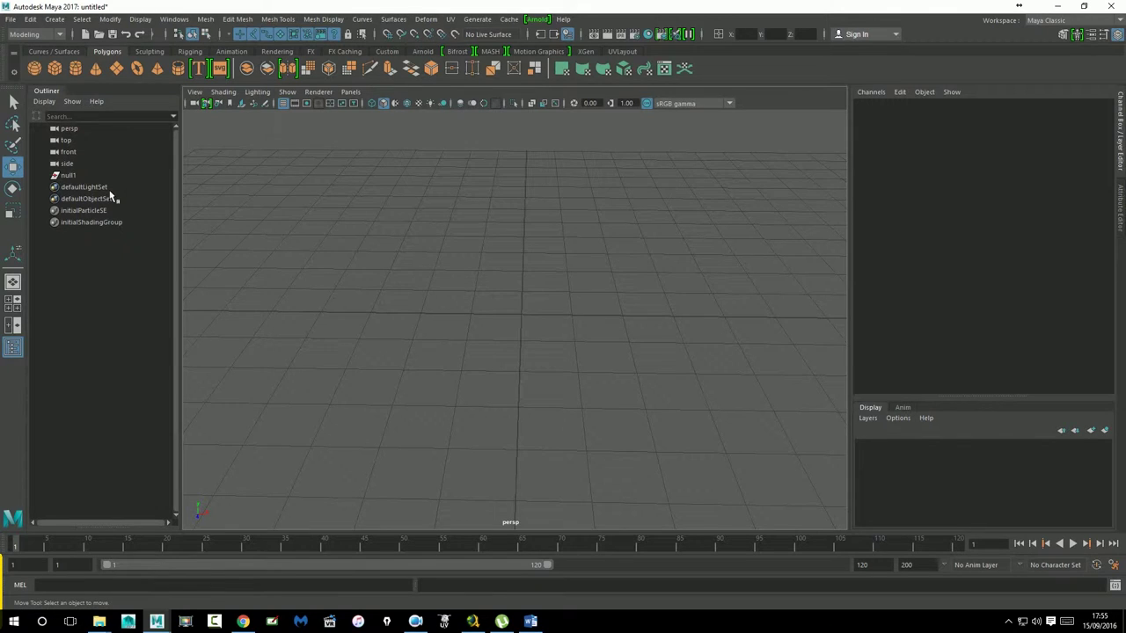
{"action": "left_click", "coordinate": [77, 178]}
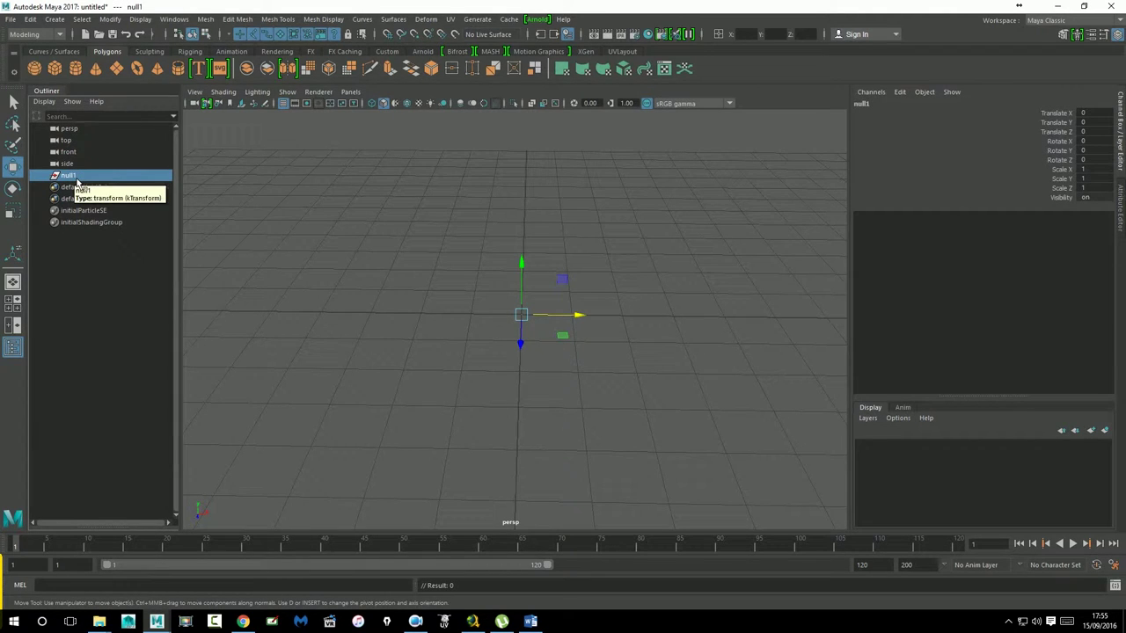
{"action": "left_click_drag", "start_coordinate": [372, 249], "coordinate": [388, 228]}
{"action": "left_click", "coordinate": [76, 177]}
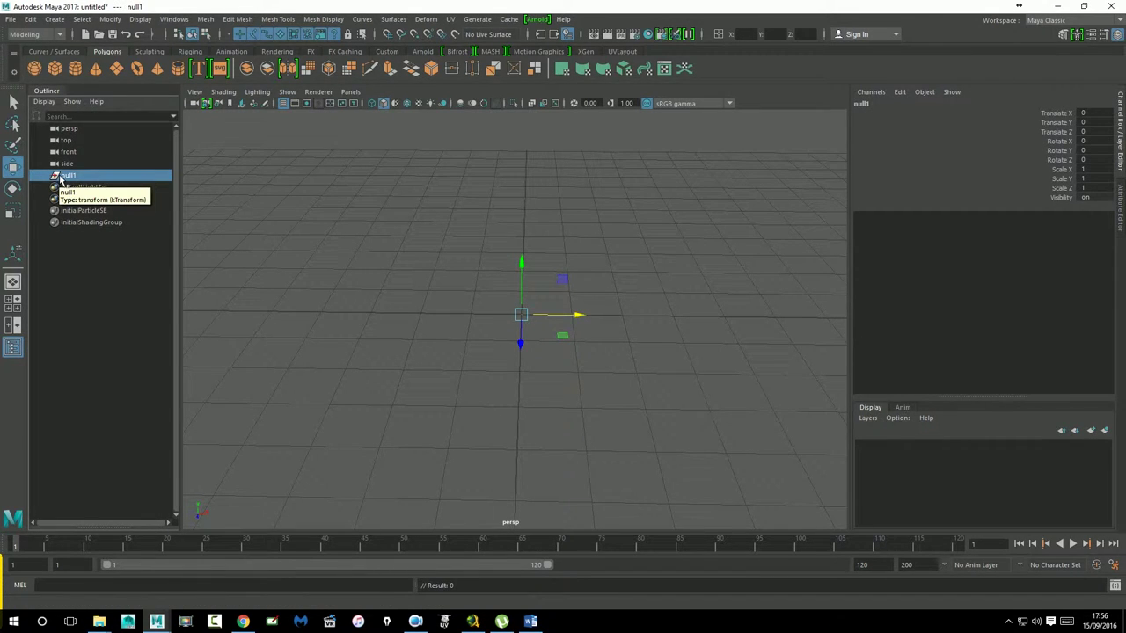
{"action": "mouse_move", "coordinate": [571, 322]}
{"action": "left_mouse_down"}
{"action": "mouse_move", "coordinate": [464, 332]}
{"action": "mouse_move", "coordinate": [782, 346]}
{"action": "left_mouse_up"}
{"action": "key", "text": "ctrl+z"}
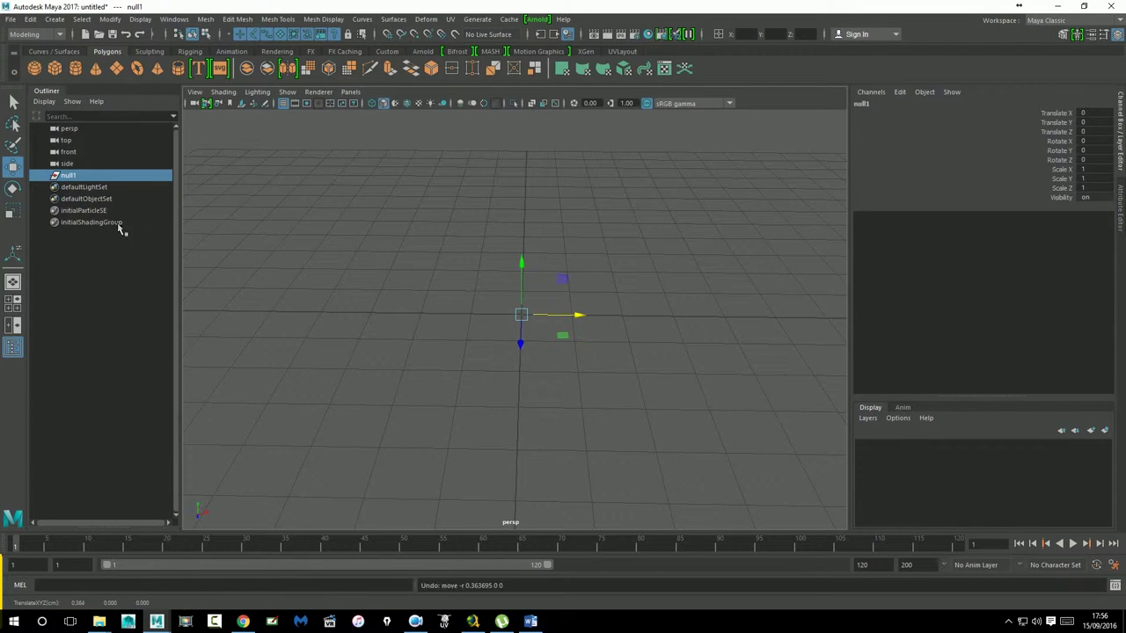
{"action": "left_click", "coordinate": [13, 189]}
{"action": "left_click_drag", "start_coordinate": [502, 327], "coordinate": [591, 334]}
{"action": "key", "text": "ctrl+z"}
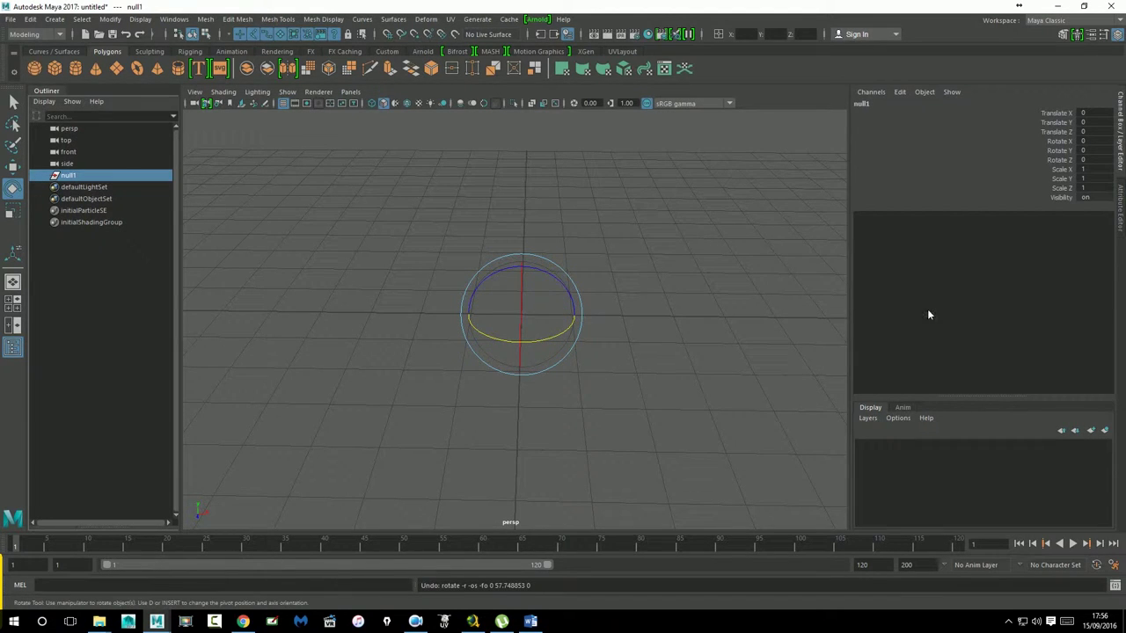
{"action": "left_click", "coordinate": [676, 248]}
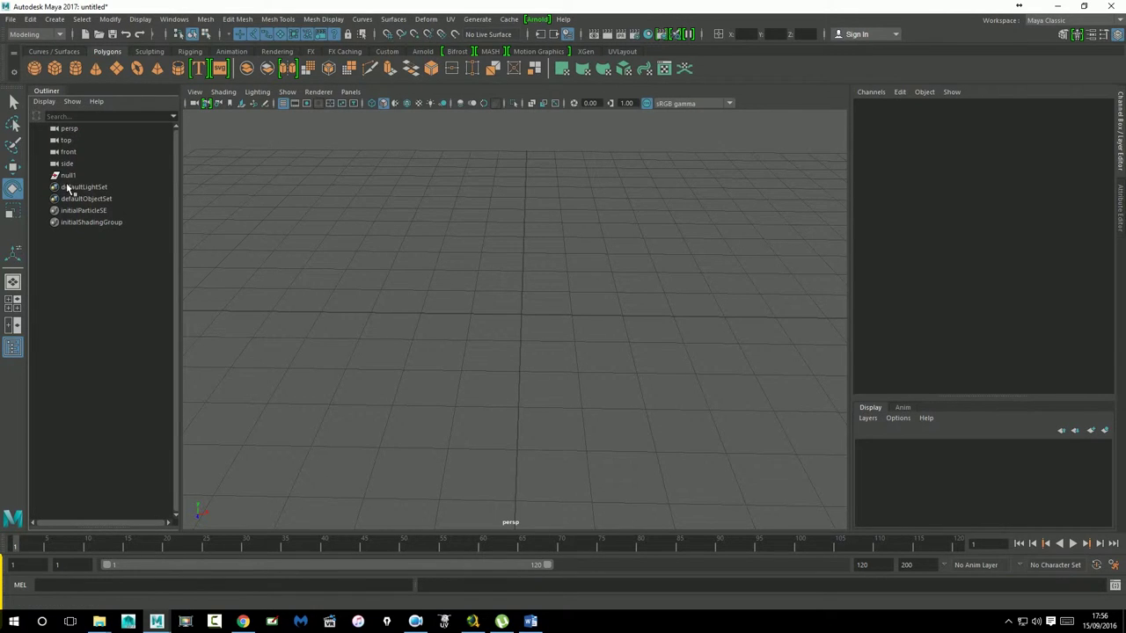
Create a polygon cube pCube1 and parent it under the null1 group
{"action": "left_click", "coordinate": [58, 72]}
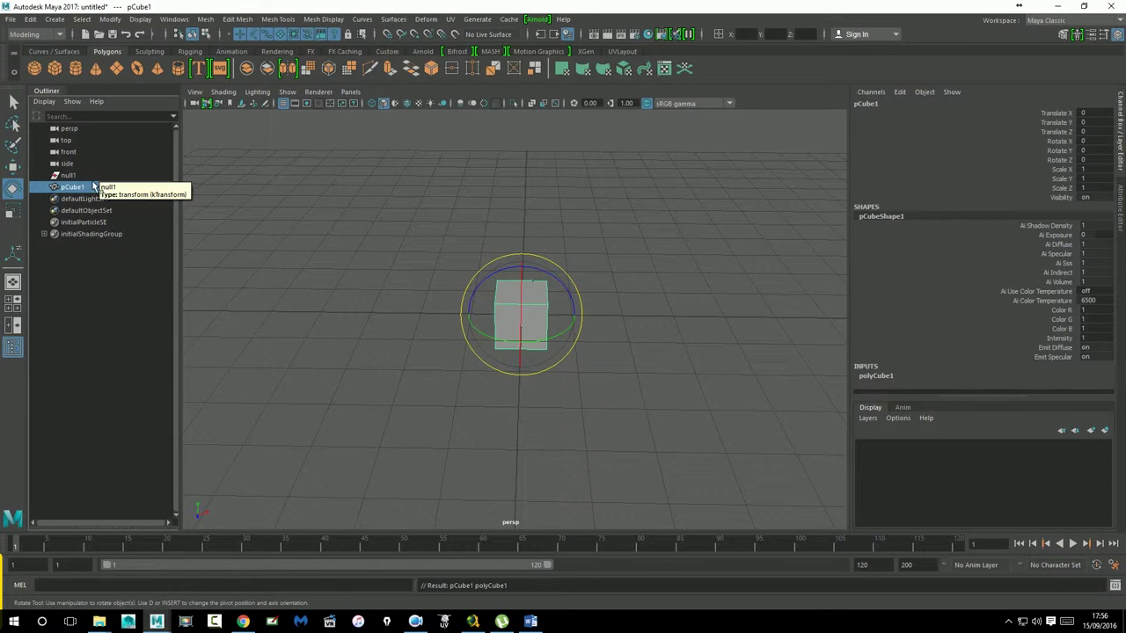
{"action": "middle_click_drag", "start_coordinate": [71, 195], "coordinate": [72, 179]}
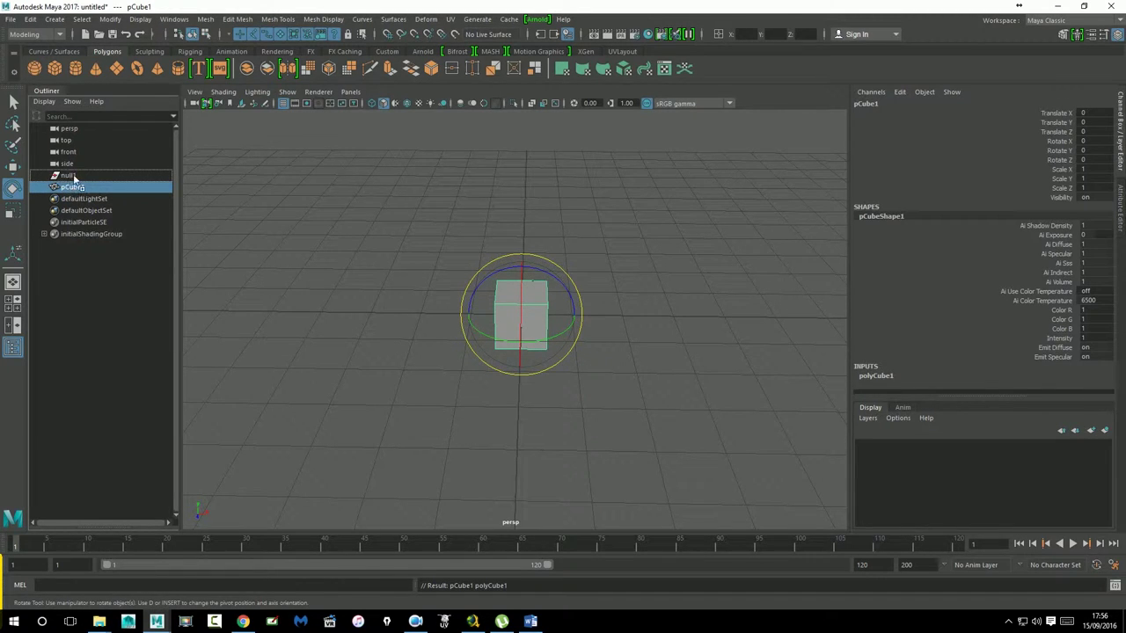
{"action": "middle_click_drag", "start_coordinate": [66, 178], "coordinate": [71, 182]}
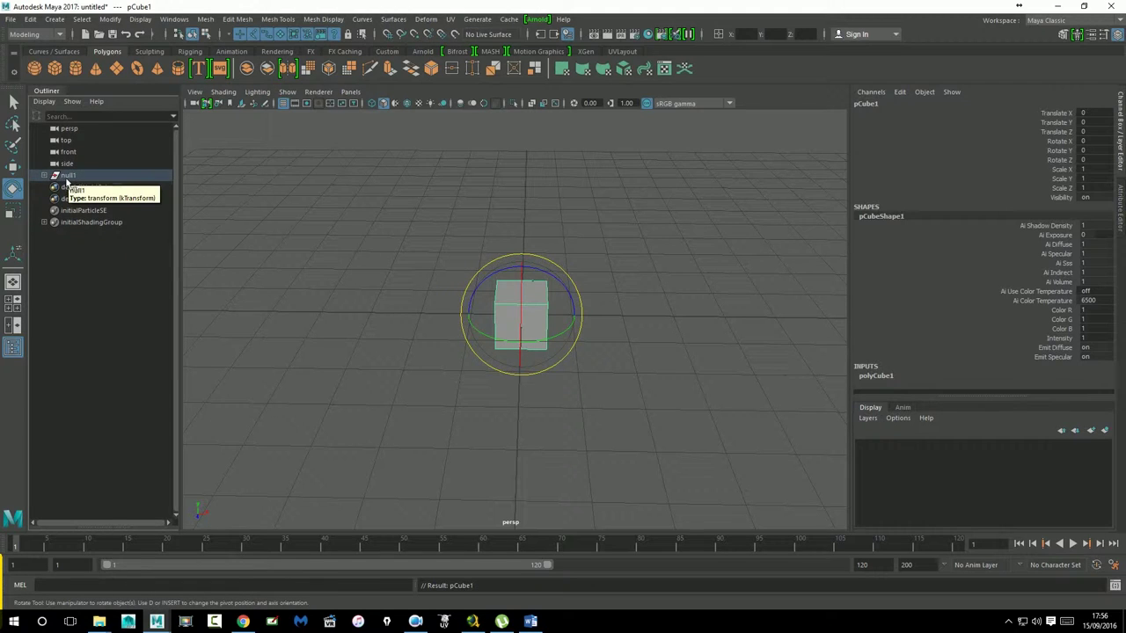
{"action": "left_click", "coordinate": [43, 174]}
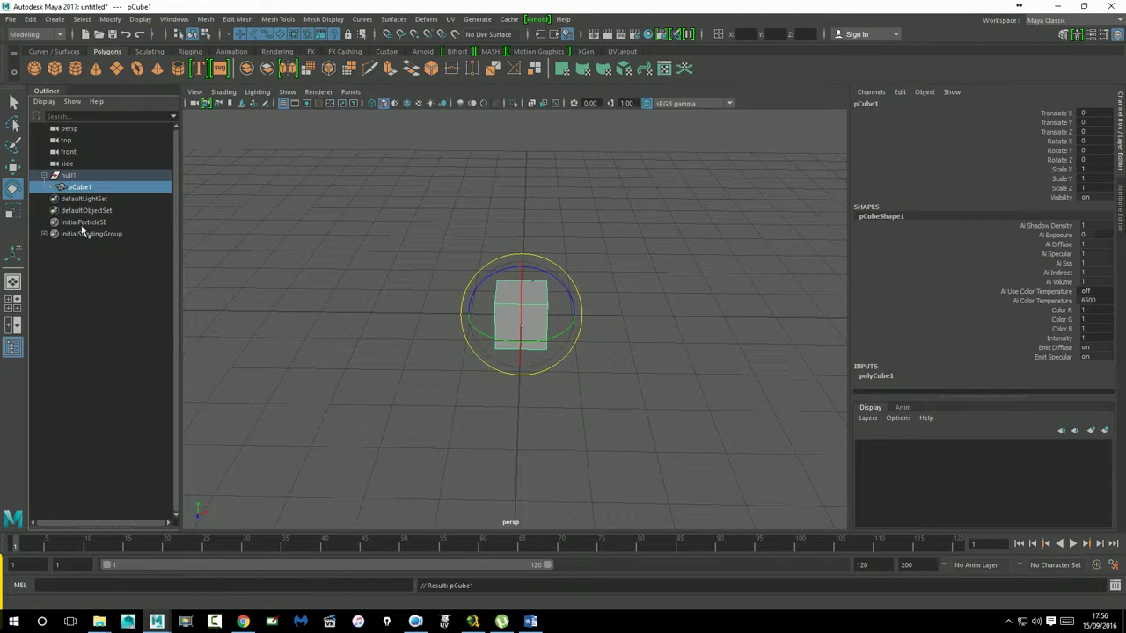
Move null1 with its cube along X, then undo so the cube returns to the origin
{"action": "left_click", "coordinate": [112, 356]}
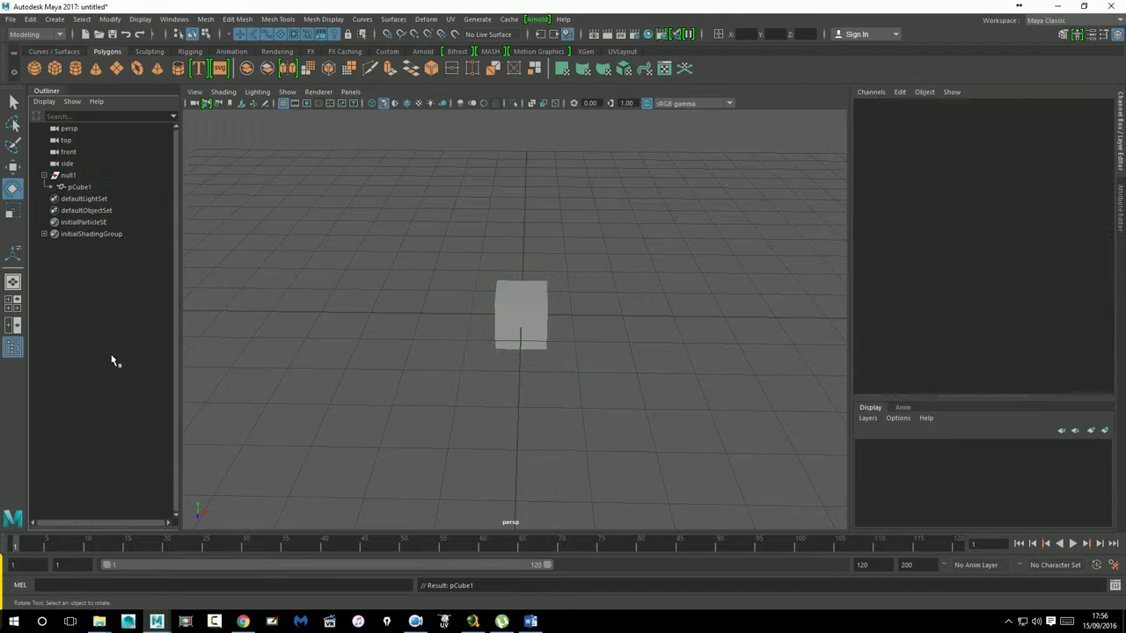
{"action": "left_click", "coordinate": [74, 178]}
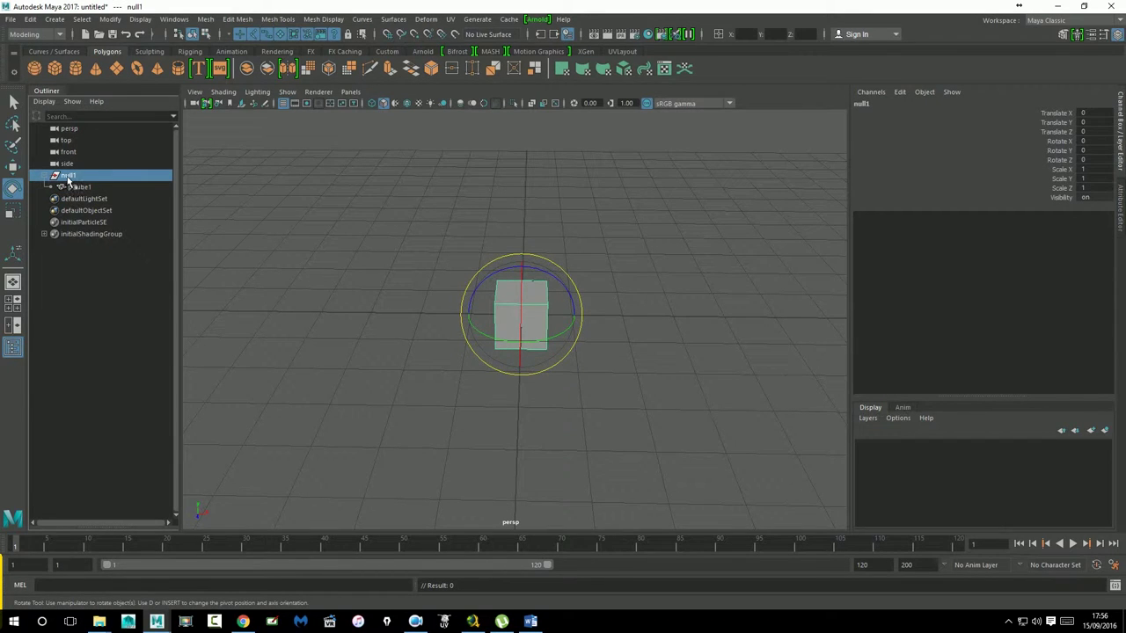
{"action": "left_click", "coordinate": [13, 172]}
{"action": "mouse_move", "coordinate": [578, 314]}
{"action": "left_mouse_down"}
{"action": "mouse_move", "coordinate": [312, 301]}
{"action": "mouse_move", "coordinate": [738, 289]}
{"action": "mouse_move", "coordinate": [655, 280]}
{"action": "left_mouse_up"}
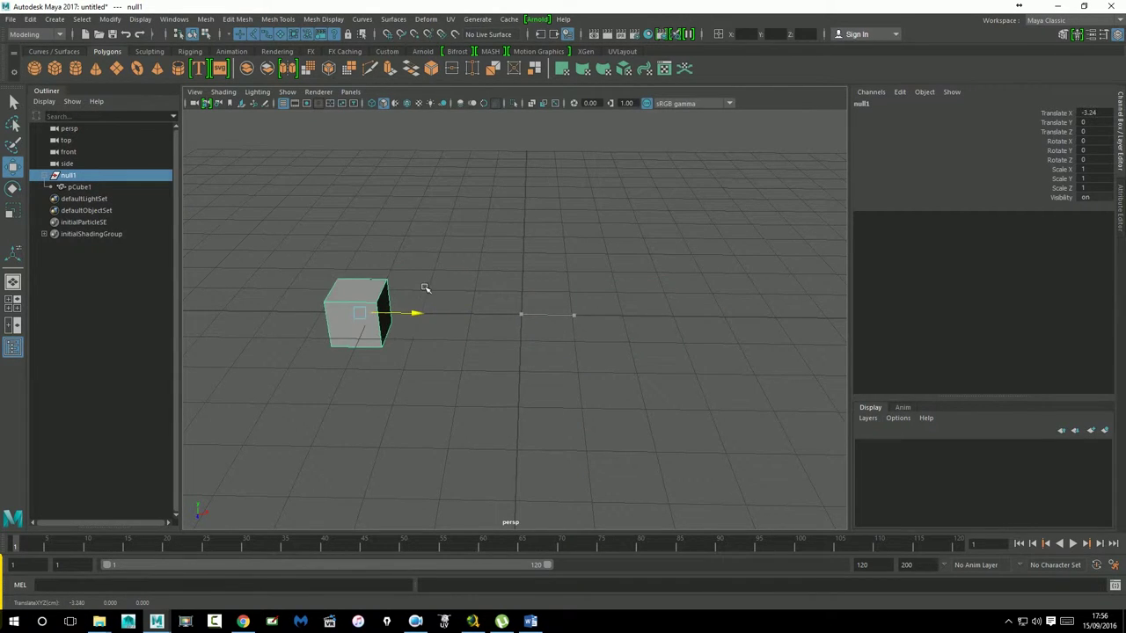
{"action": "key", "text": "ctrl+z"}
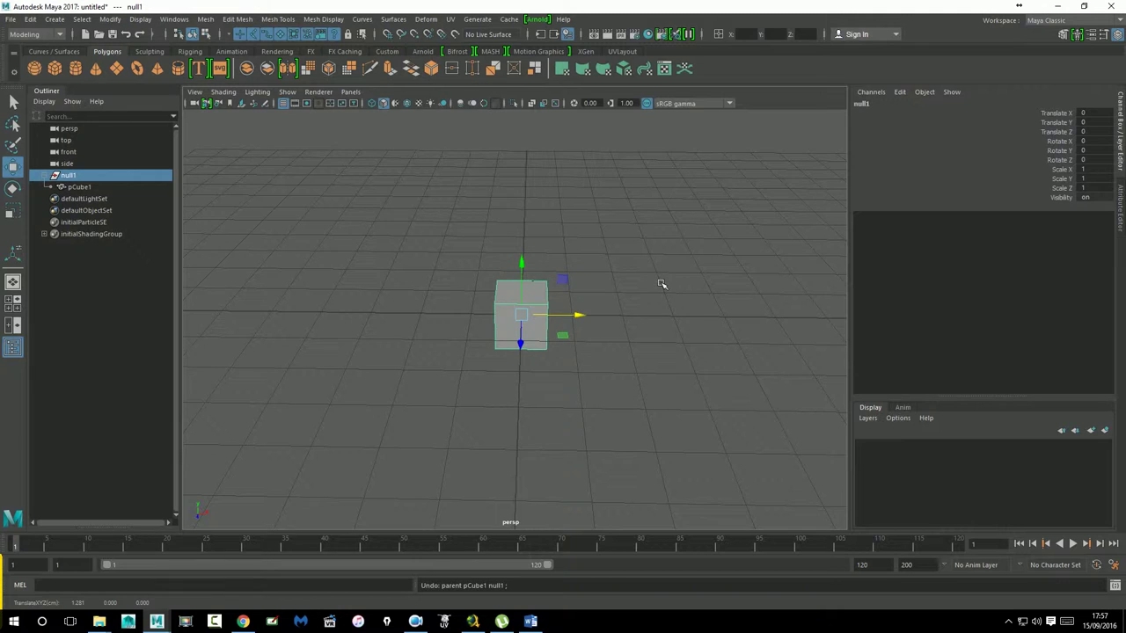
Create a polygon sphere, shift it left along X, and parent it under null1
{"action": "left_click", "coordinate": [34, 68]}
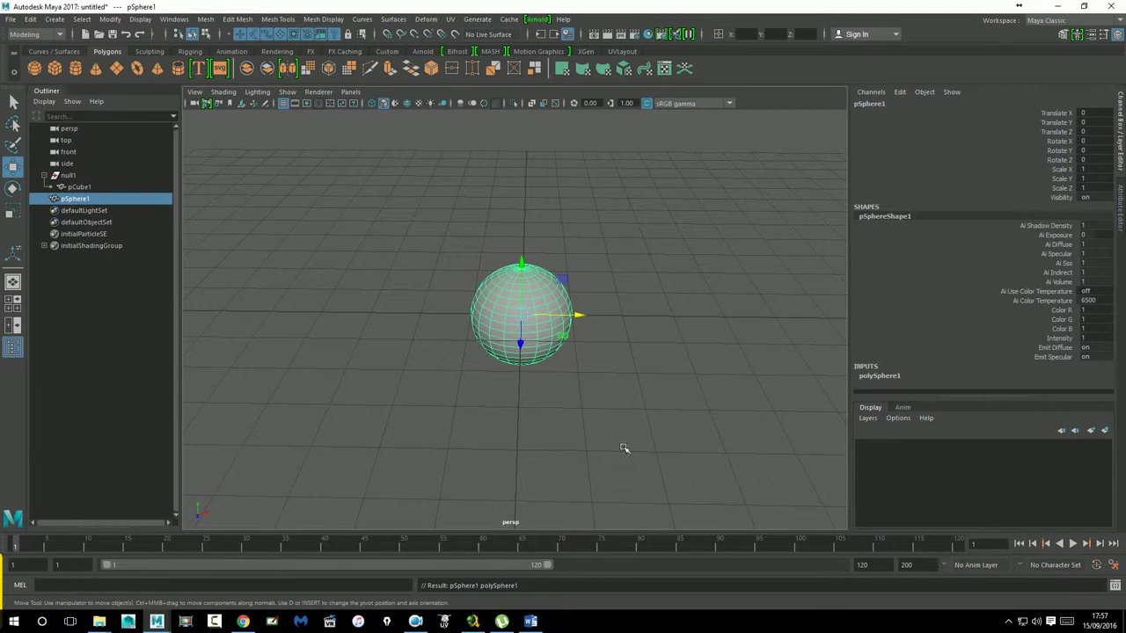
{"action": "left_click_drag", "start_coordinate": [580, 316], "coordinate": [354, 303]}
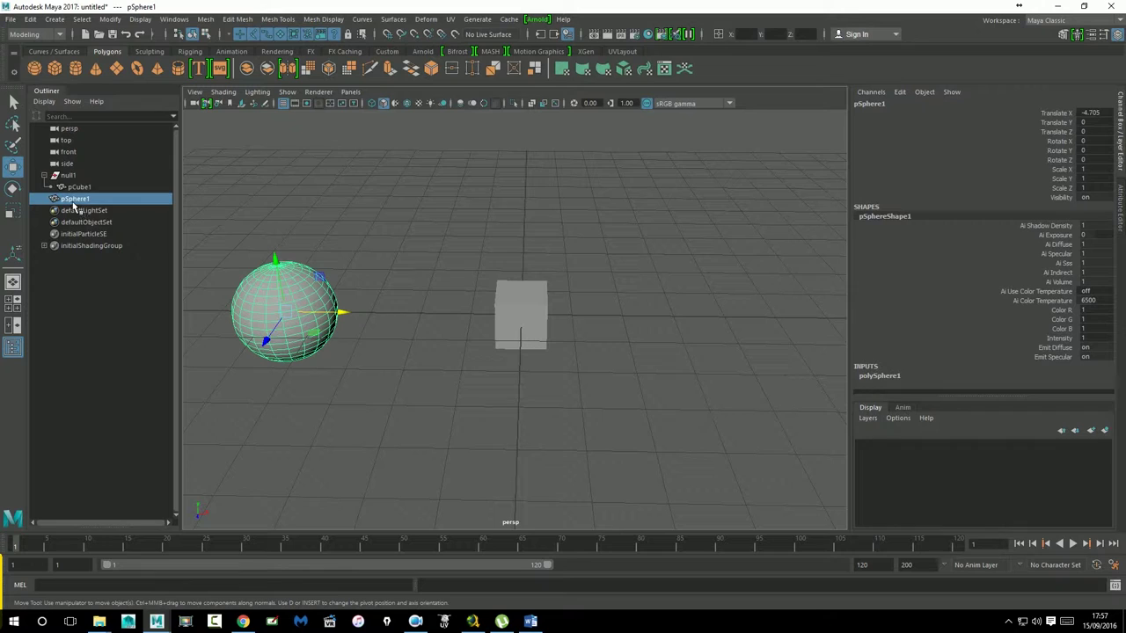
{"action": "middle_click_drag", "start_coordinate": [74, 205], "coordinate": [74, 177]}
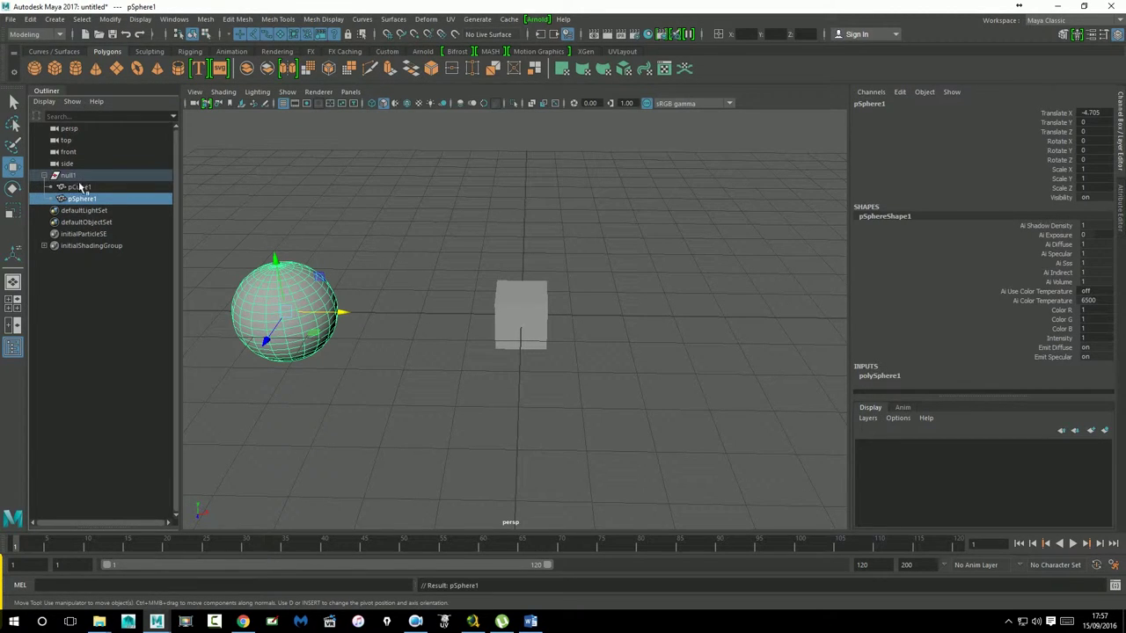
Move null1 to Translate X 1.558, then try rotating the group and undo it
{"action": "left_click", "coordinate": [69, 176]}
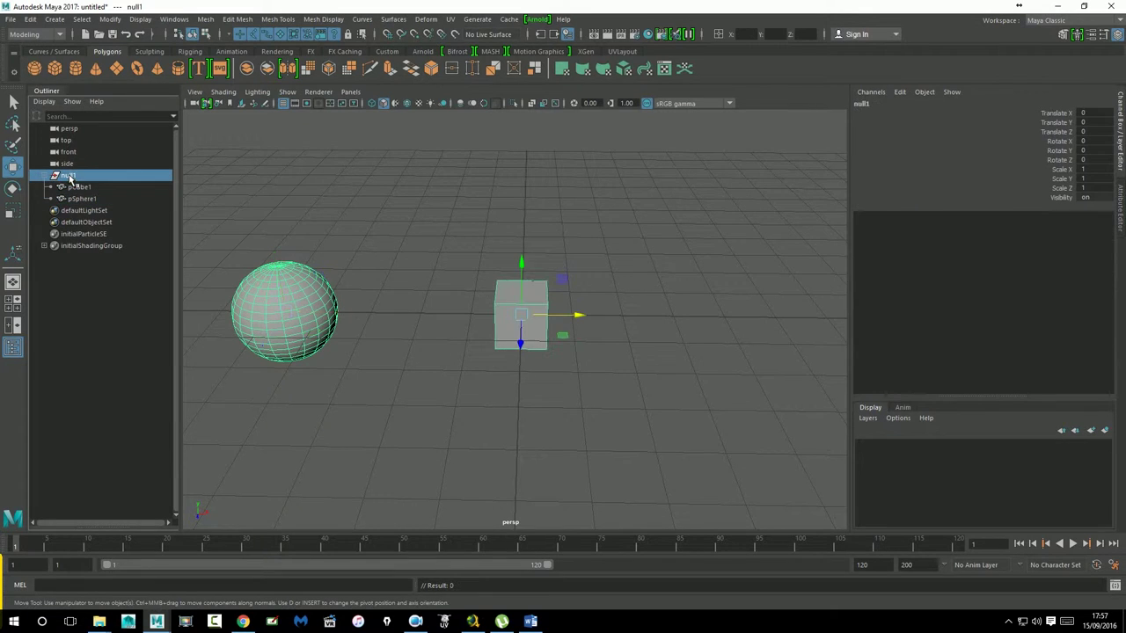
{"action": "mouse_move", "coordinate": [584, 317]}
{"action": "left_mouse_down"}
{"action": "mouse_move", "coordinate": [460, 322]}
{"action": "mouse_move", "coordinate": [710, 285]}
{"action": "mouse_move", "coordinate": [669, 278]}
{"action": "left_mouse_up"}
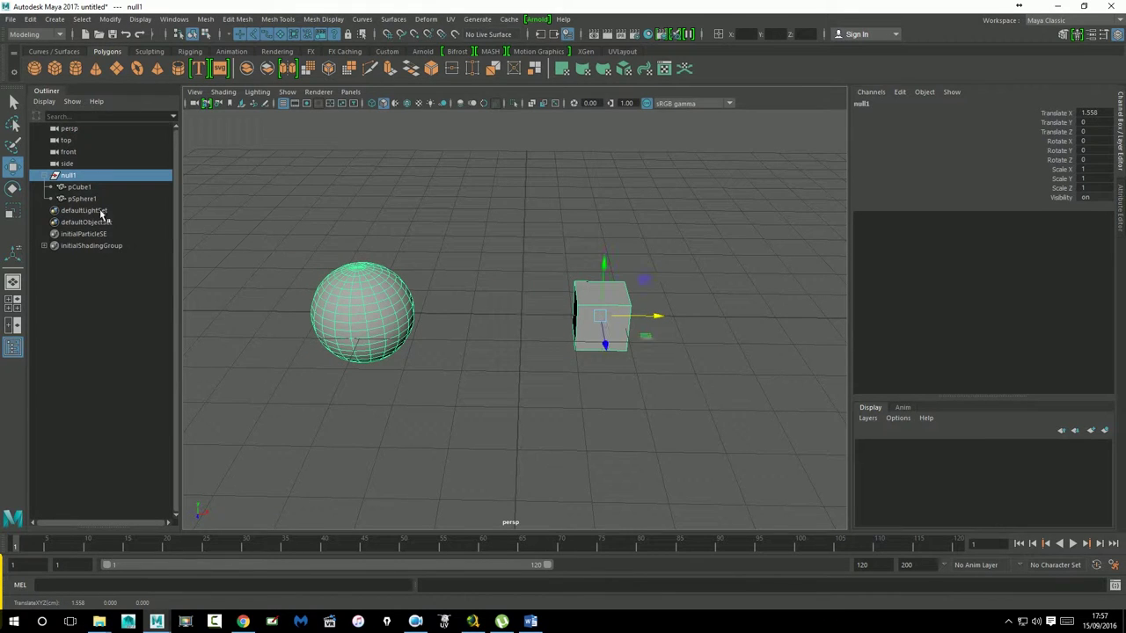
{"action": "left_click", "coordinate": [15, 189]}
{"action": "left_click_drag", "start_coordinate": [648, 331], "coordinate": [631, 343]}
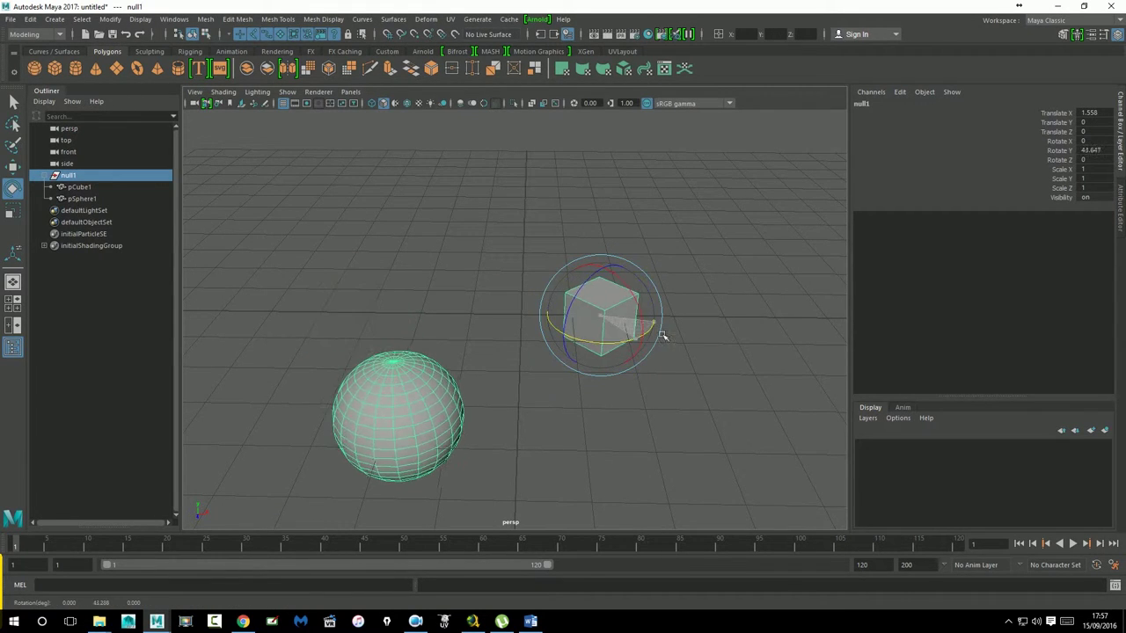
{"action": "key", "text": "ctrl+z"}
{"action": "key", "text": "ctrl+z"}
Scale the whole null1 group uniformly, then deselect it and recentre the view
{"action": "key", "text": "r"}
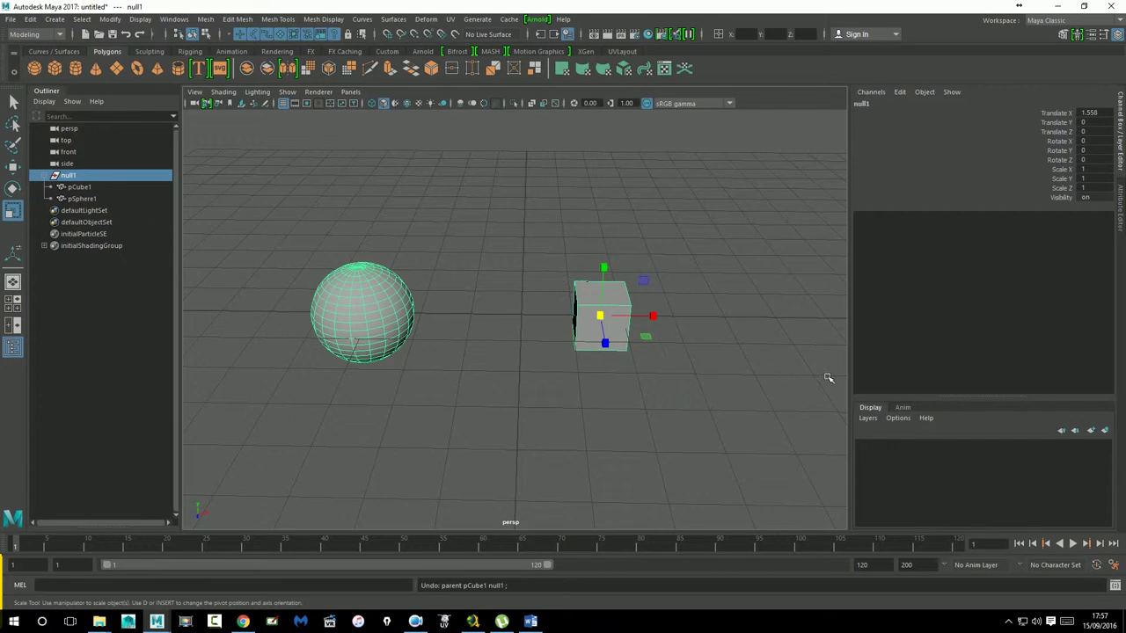
{"action": "mouse_move", "coordinate": [598, 322]}
{"action": "left_mouse_down"}
{"action": "mouse_move", "coordinate": [536, 336]}
{"action": "mouse_move", "coordinate": [552, 370]}
{"action": "mouse_move", "coordinate": [638, 352]}
{"action": "left_mouse_up"}
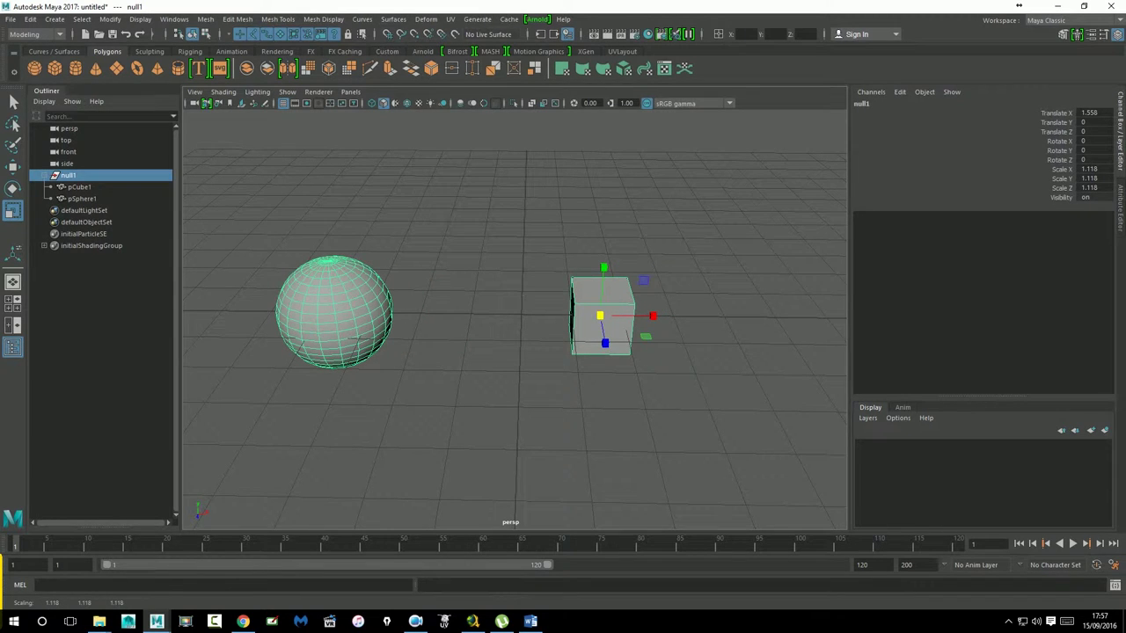
{"action": "left_click", "coordinate": [499, 387]}
{"action": "middle_click_drag", "start_coordinate": [487, 268], "coordinate": [524, 289], "text": "alt"}
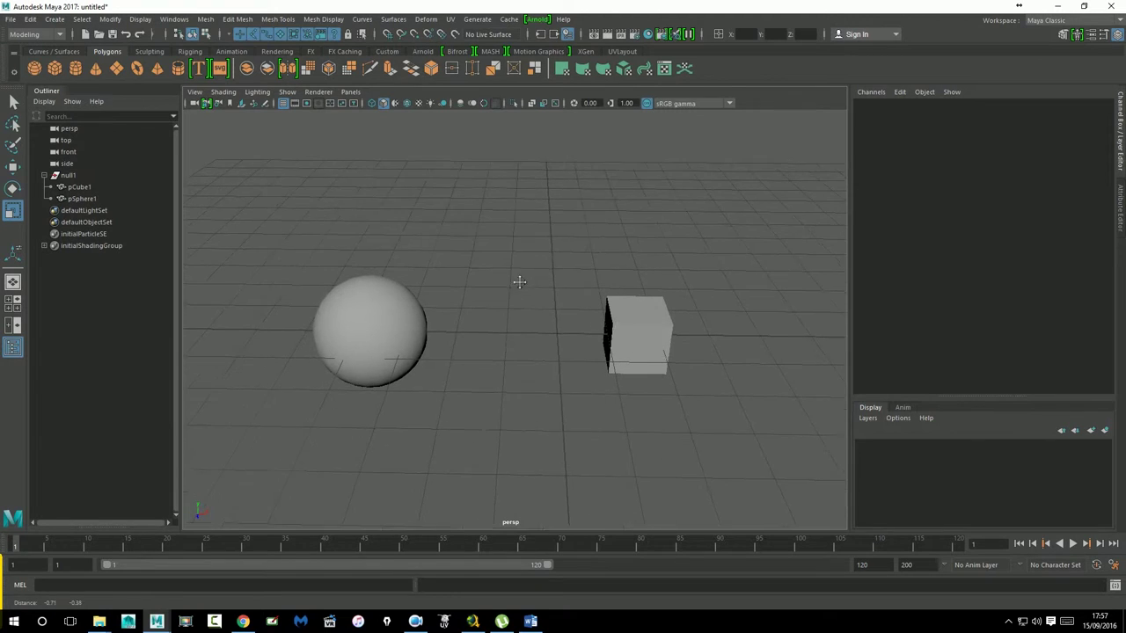
Delete null1 with its cube and sphere, and create a fresh polygon cube at the origin
{"action": "left_click", "coordinate": [71, 179]}
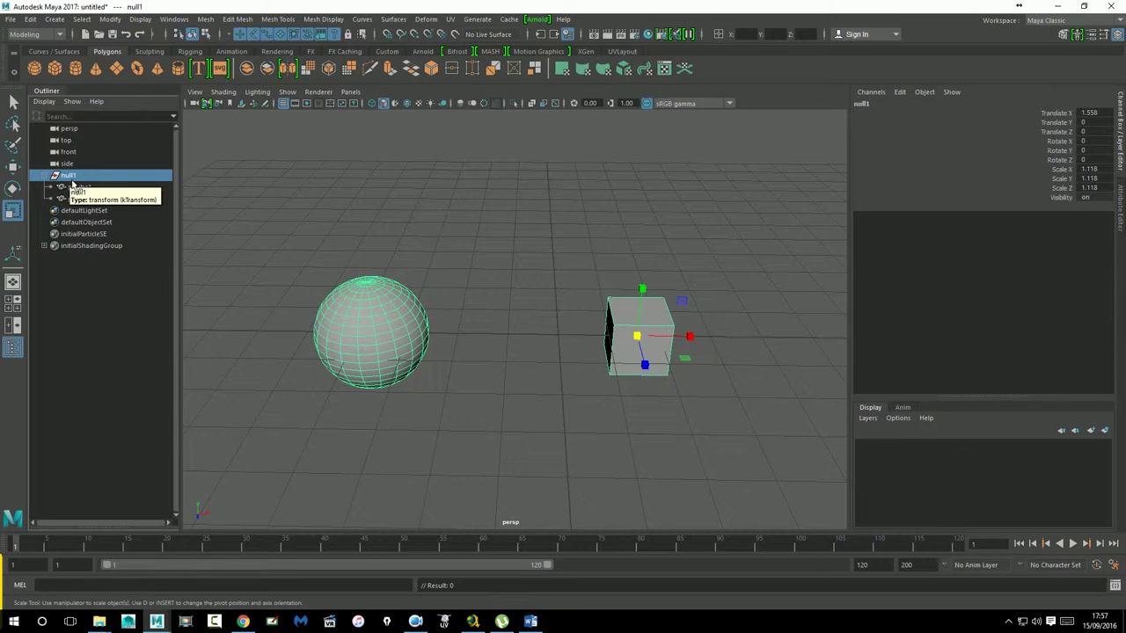
{"action": "key", "text": "Delete"}
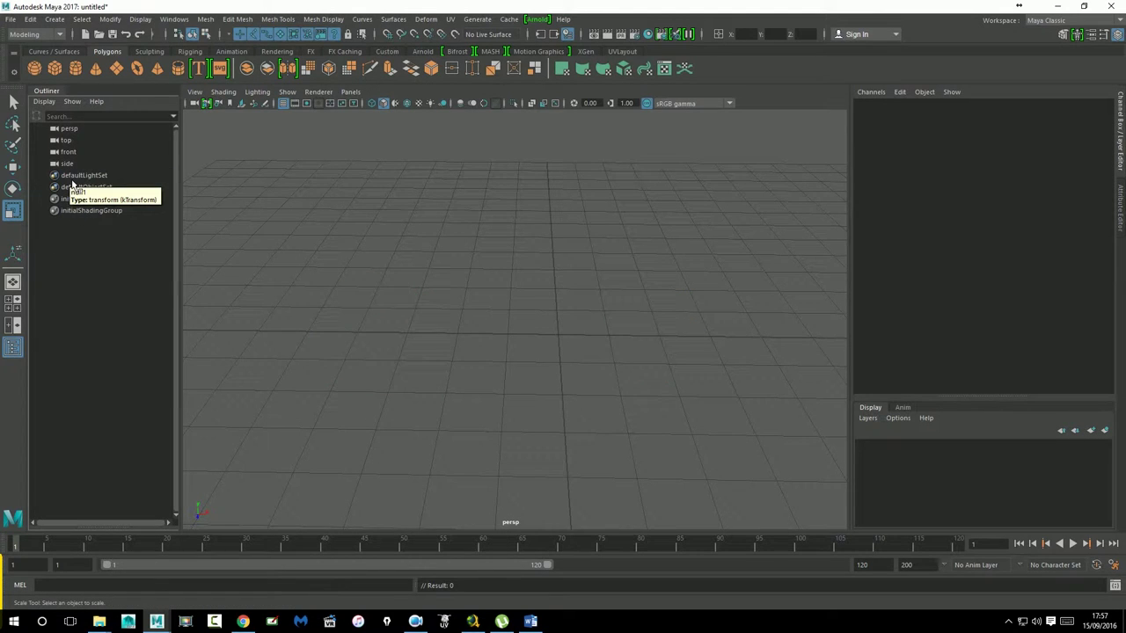
{"action": "left_click_drag", "start_coordinate": [719, 319], "coordinate": [666, 311], "text": "alt"}
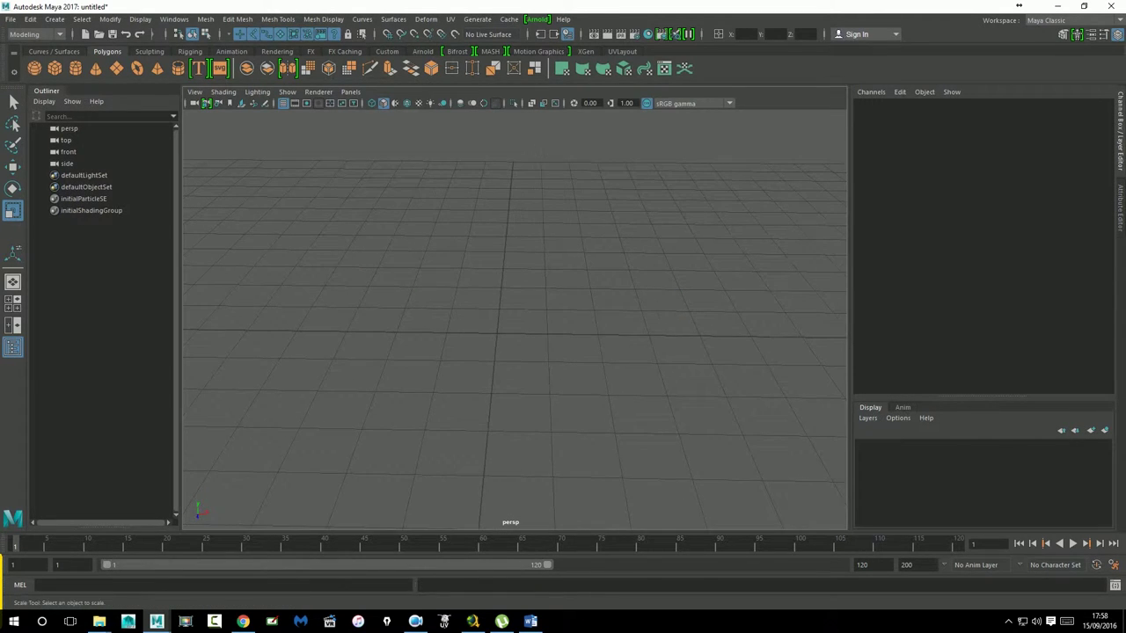
{"action": "left_click", "coordinate": [54, 68]}
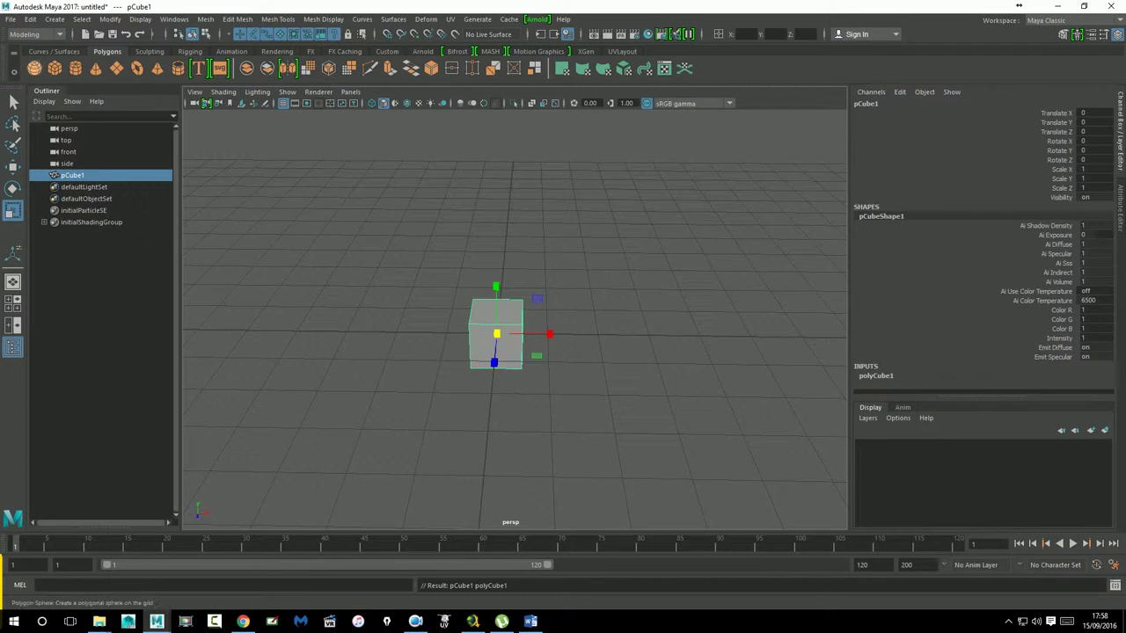
{"action": "left_click", "coordinate": [20, 169]}
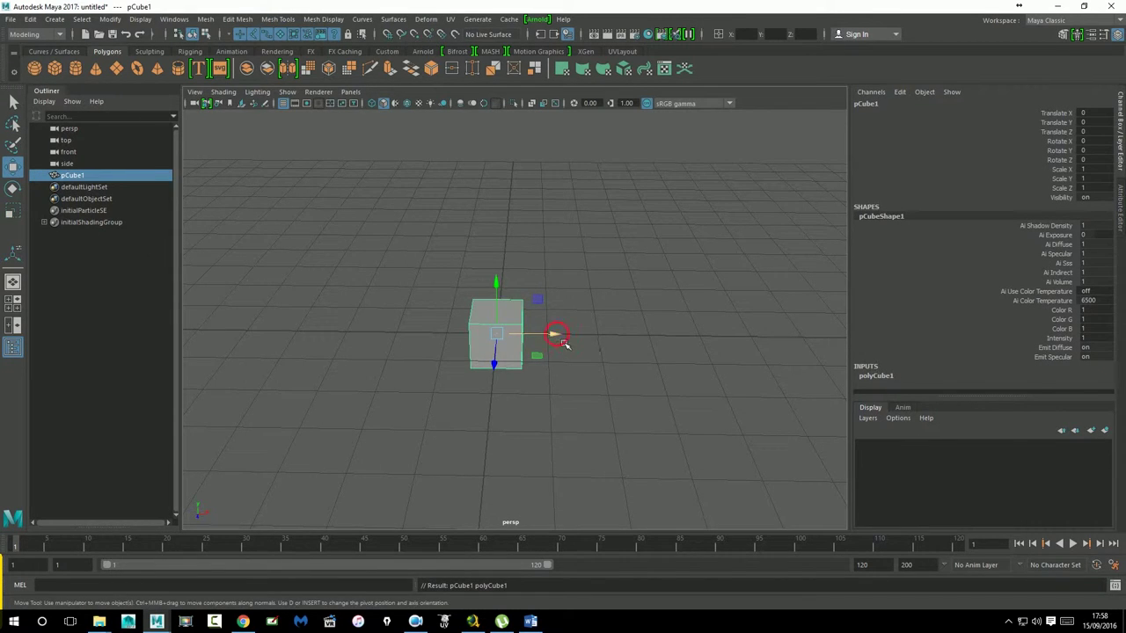
Move the cube to Translate X -3.819, add a polygon sphere at the origin, and select pCube1
{"action": "left_click_drag", "start_coordinate": [564, 343], "coordinate": [366, 341]}
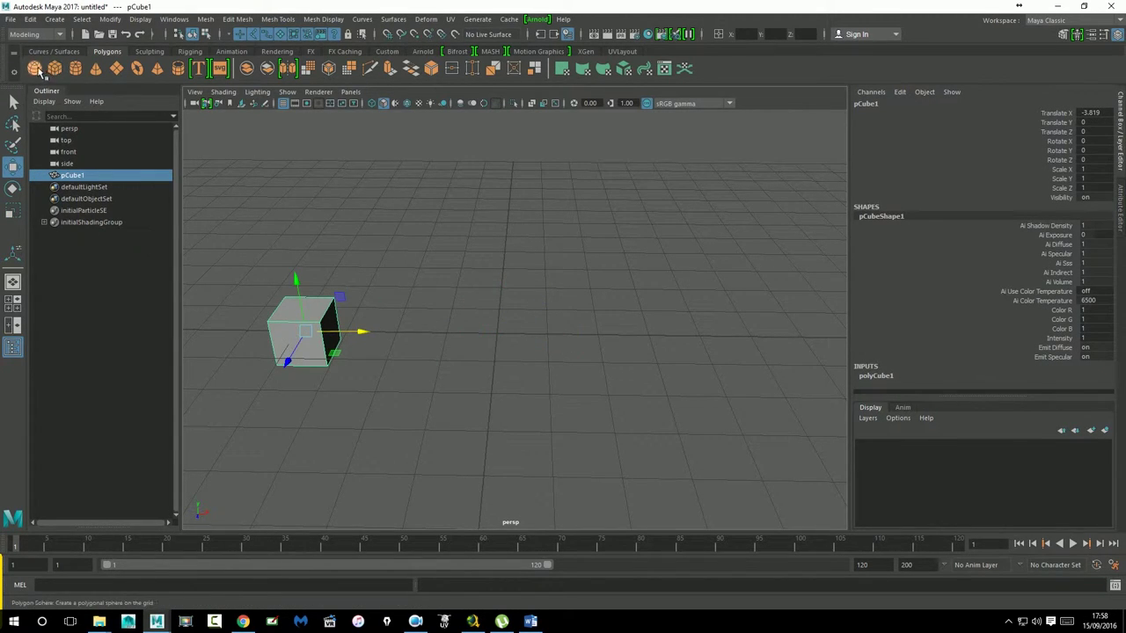
{"action": "left_click", "coordinate": [39, 71]}
{"action": "middle_click_drag", "start_coordinate": [466, 214], "coordinate": [552, 233], "text": "alt"}
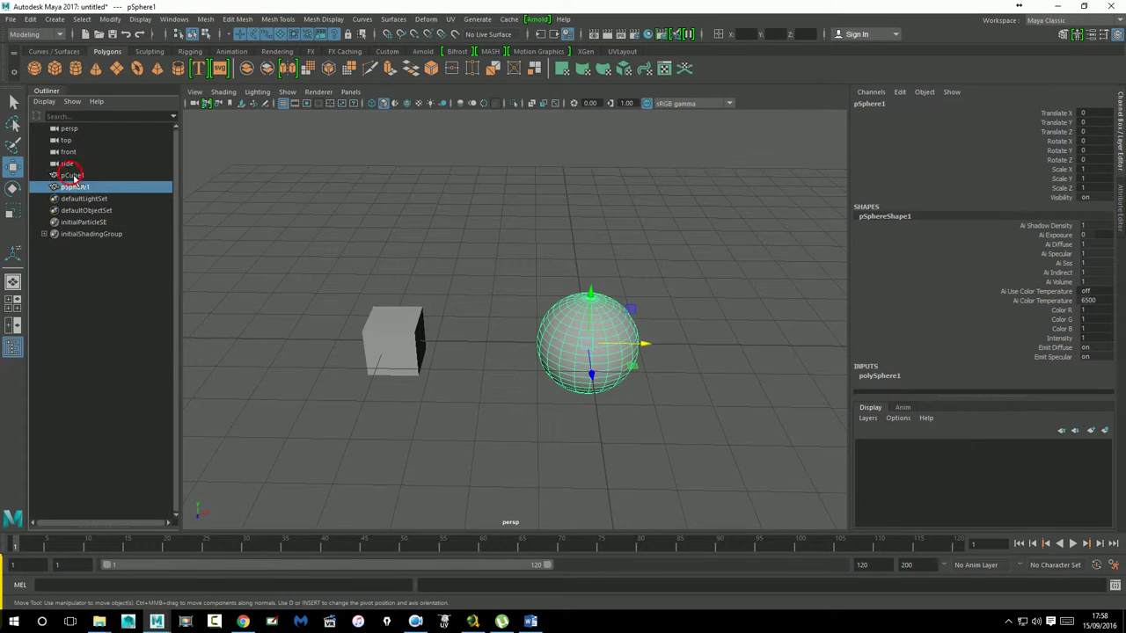
{"action": "left_click", "coordinate": [72, 175]}
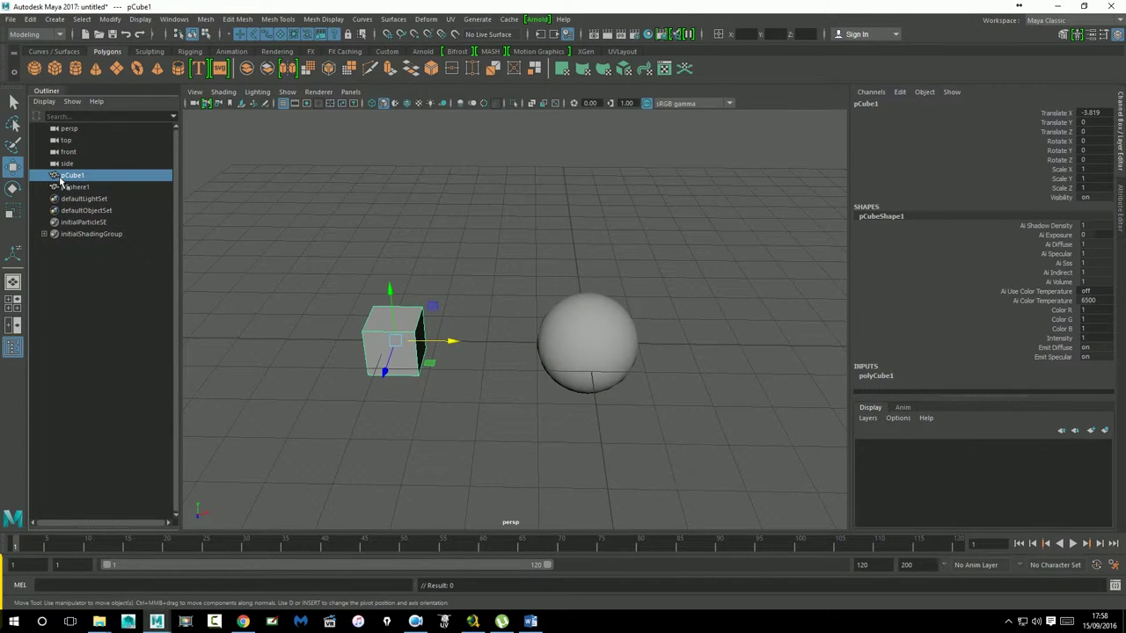
Parent pCube1 under pSphere1 in the Outliner, expand pSphere1, and select the sphere
{"action": "left_click_drag", "start_coordinate": [60, 180], "coordinate": [64, 192]}
{"action": "left_click_drag", "start_coordinate": [64, 190], "coordinate": [65, 191]}
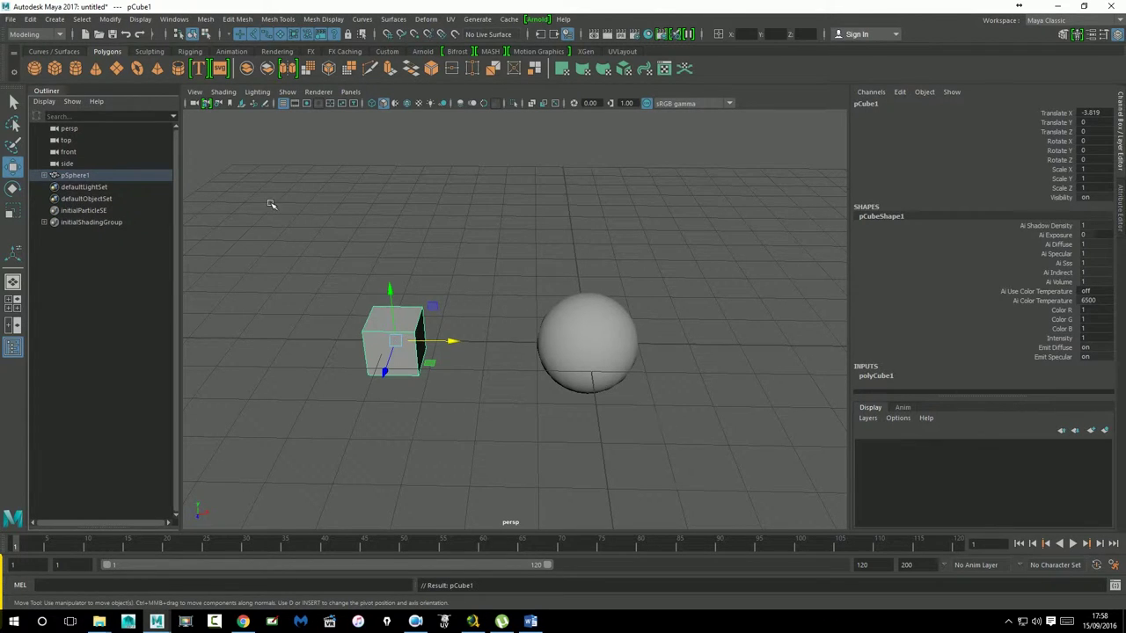
{"action": "left_click", "coordinate": [44, 175]}
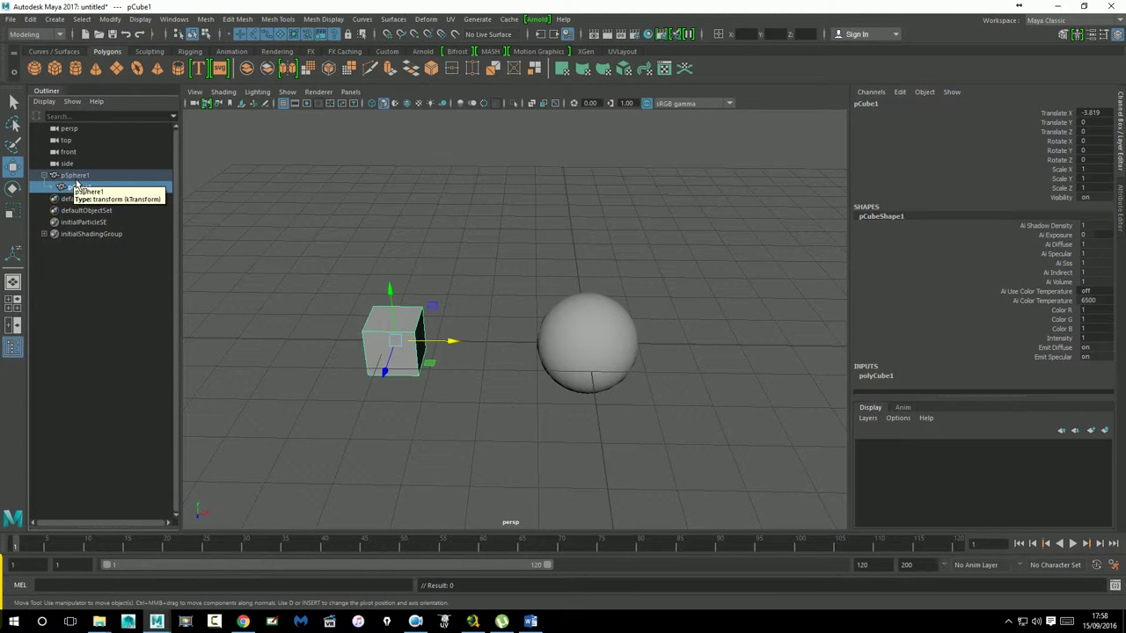
{"action": "left_click", "coordinate": [452, 253]}
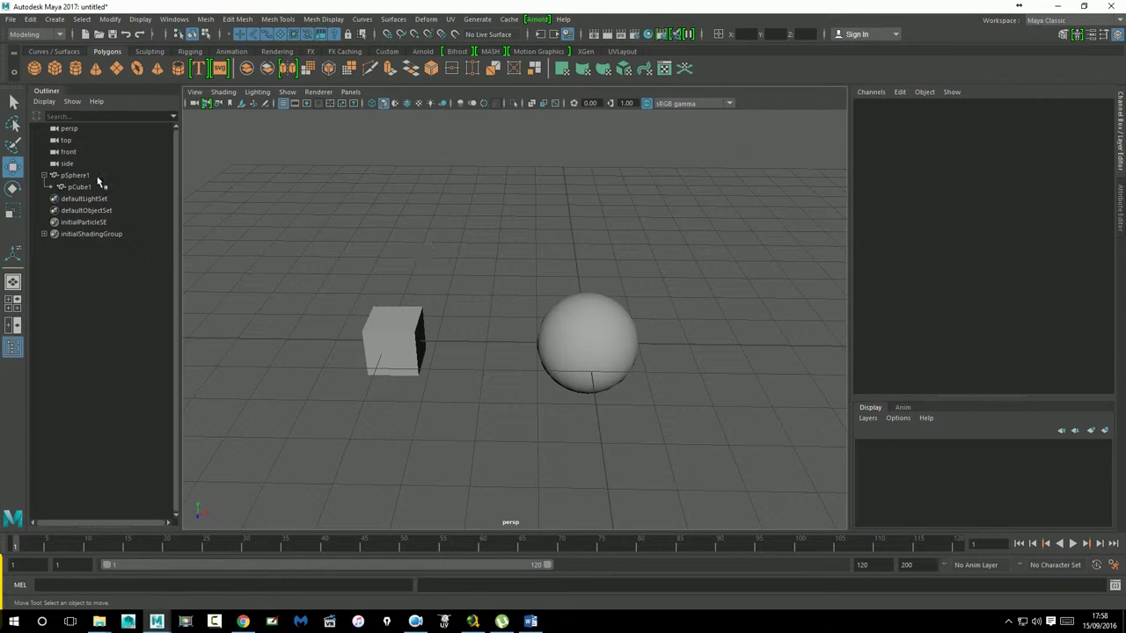
{"action": "left_click", "coordinate": [76, 176]}
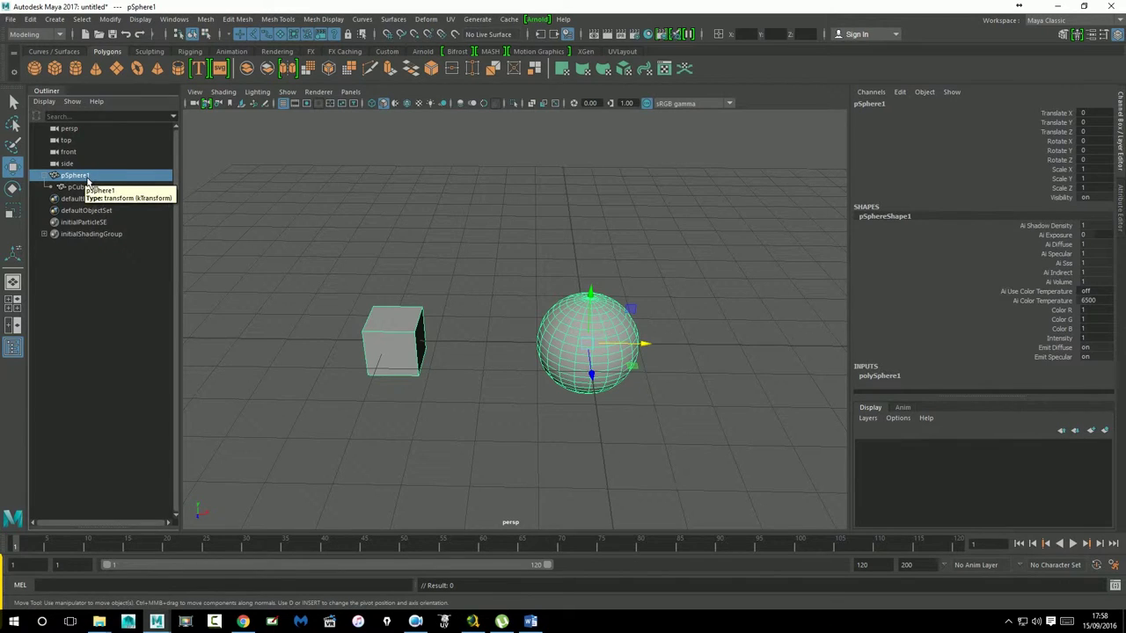
Rotate pSphere1 around Y so its child cube swings, then undo the change
{"action": "left_click", "coordinate": [12, 188]}
{"action": "mouse_move", "coordinate": [575, 377]}
{"action": "left_mouse_down"}
{"action": "mouse_move", "coordinate": [615, 374]}
{"action": "mouse_move", "coordinate": [534, 350]}
{"action": "mouse_move", "coordinate": [543, 360]}
{"action": "left_mouse_up"}
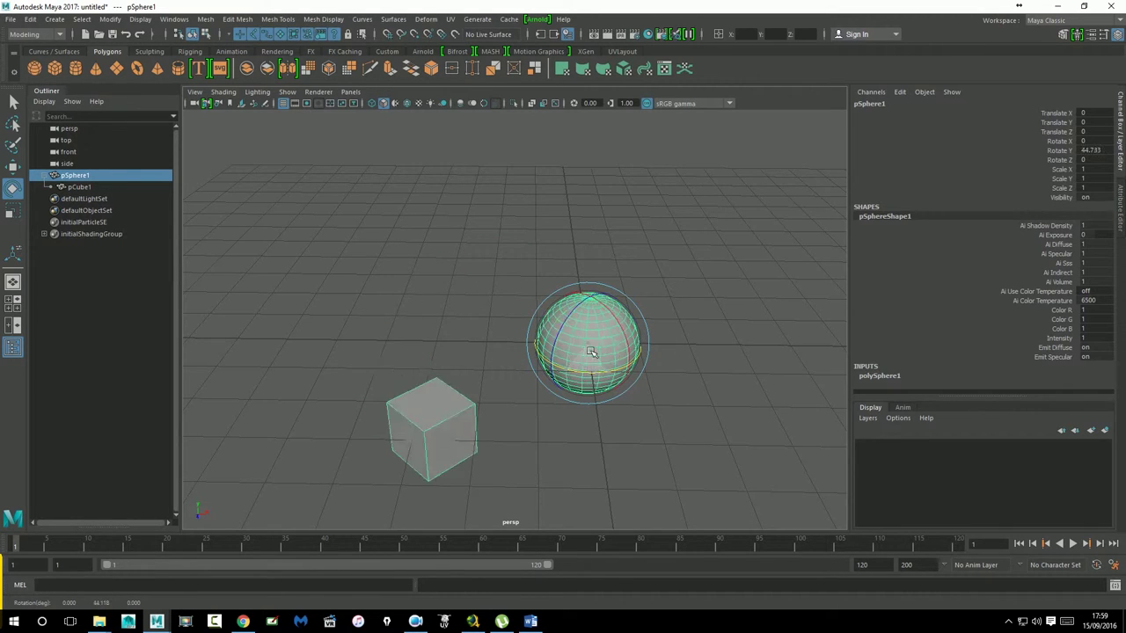
{"action": "left_click_drag", "start_coordinate": [543, 360], "coordinate": [538, 353]}
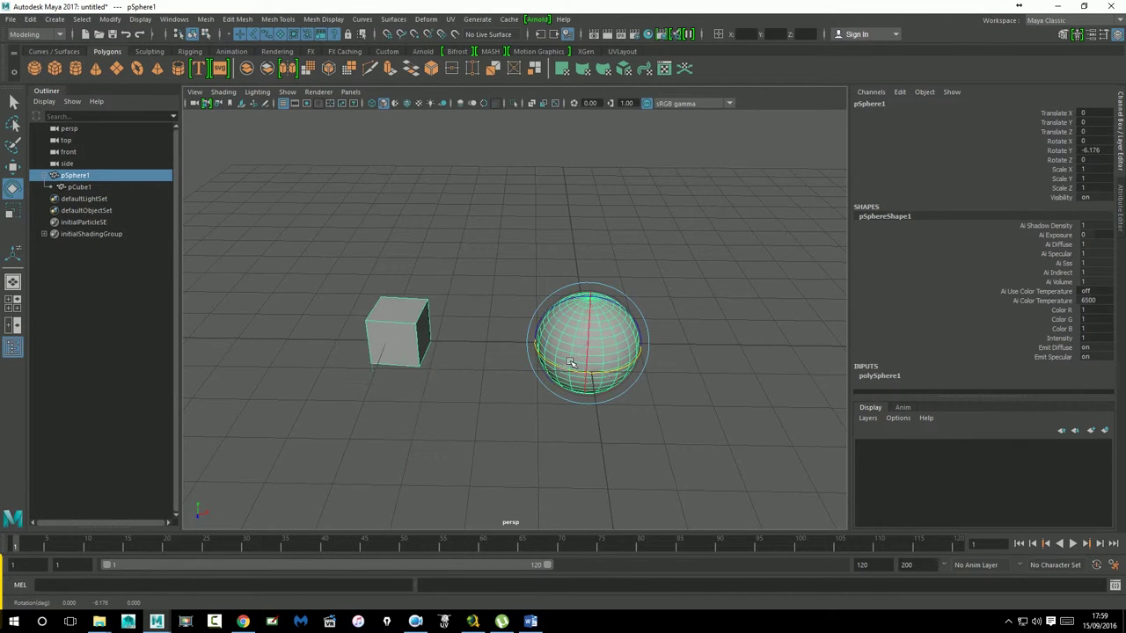
{"action": "left_click", "coordinate": [12, 167]}
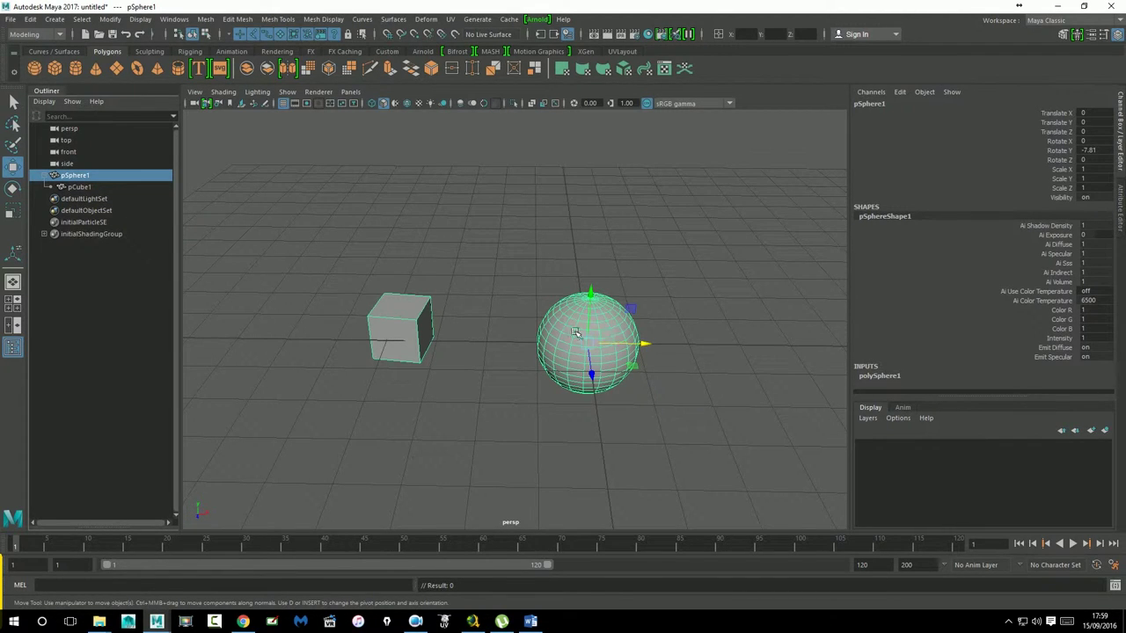
{"action": "key", "text": "ctrl+z"}
{"action": "key", "text": "ctrl+z"}
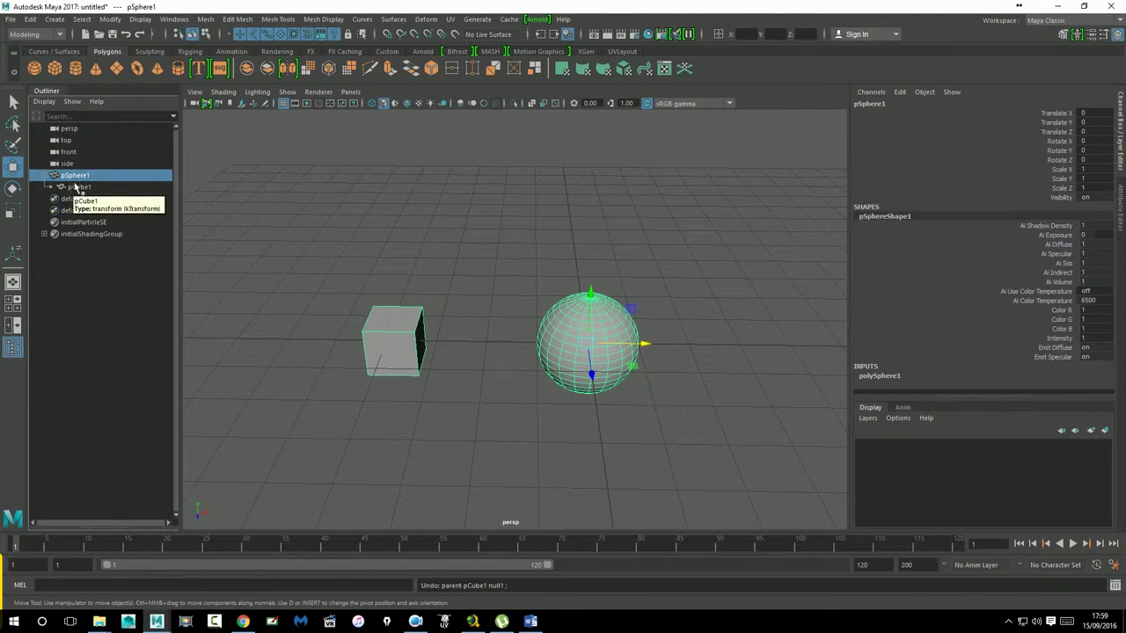
Rotate pSphere1 to Y -33.924 and move it to Translate X -2.276 with its cube
{"action": "left_click", "coordinate": [12, 187]}
{"action": "left_click_drag", "start_coordinate": [633, 380], "coordinate": [598, 387]}
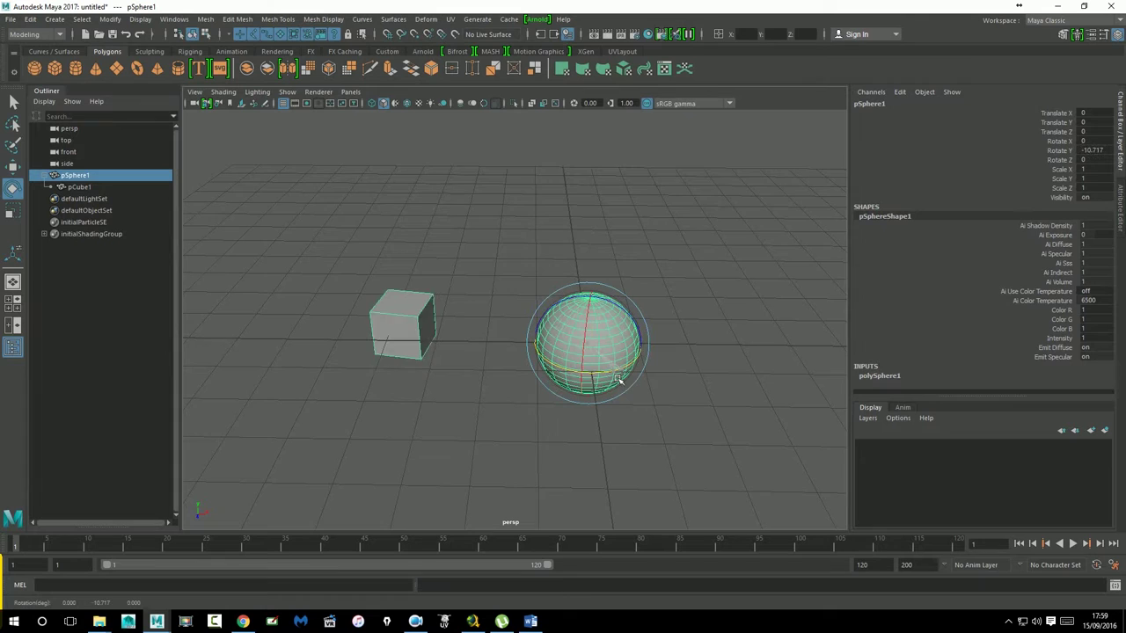
{"action": "left_click", "coordinate": [13, 167]}
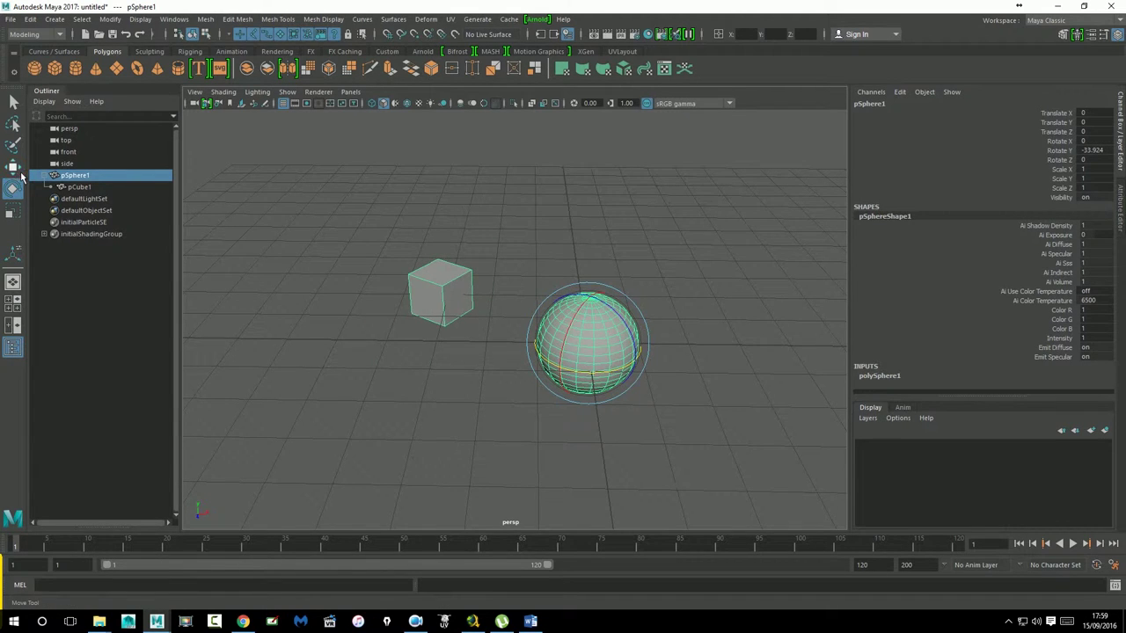
{"action": "mouse_move", "coordinate": [650, 353]}
{"action": "left_mouse_down"}
{"action": "mouse_move", "coordinate": [770, 364]}
{"action": "mouse_move", "coordinate": [538, 351]}
{"action": "mouse_move", "coordinate": [754, 352]}
{"action": "mouse_move", "coordinate": [528, 352]}
{"action": "left_mouse_up"}
Move pCube1 to the right of the sphere, tilt it, and scale it to 2.509
{"action": "left_click", "coordinate": [79, 188]}
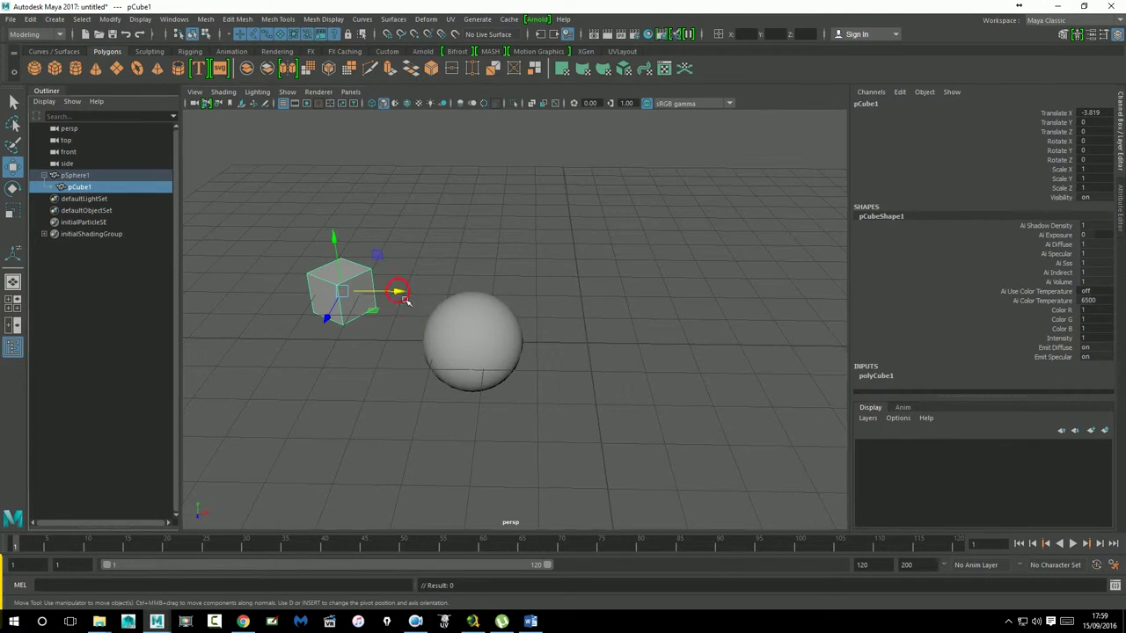
{"action": "left_click_drag", "start_coordinate": [405, 300], "coordinate": [787, 317]}
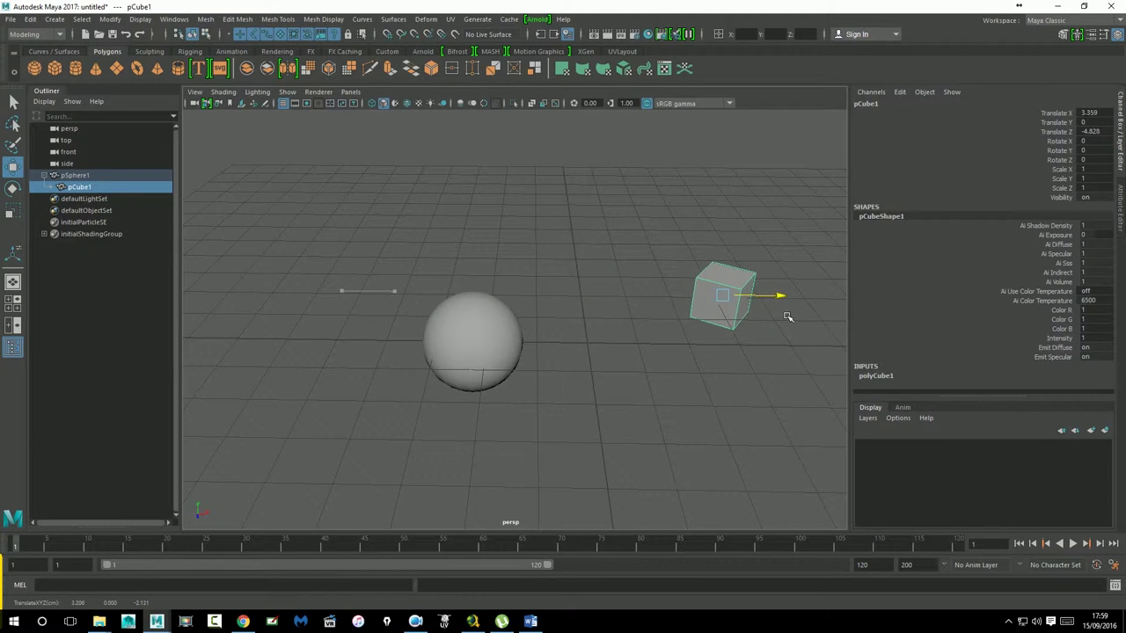
{"action": "key", "text": "e"}
{"action": "mouse_move", "coordinate": [738, 312]}
{"action": "left_mouse_down"}
{"action": "mouse_move", "coordinate": [725, 317]}
{"action": "mouse_move", "coordinate": [827, 268]}
{"action": "left_mouse_up"}
{"action": "key", "text": "r"}
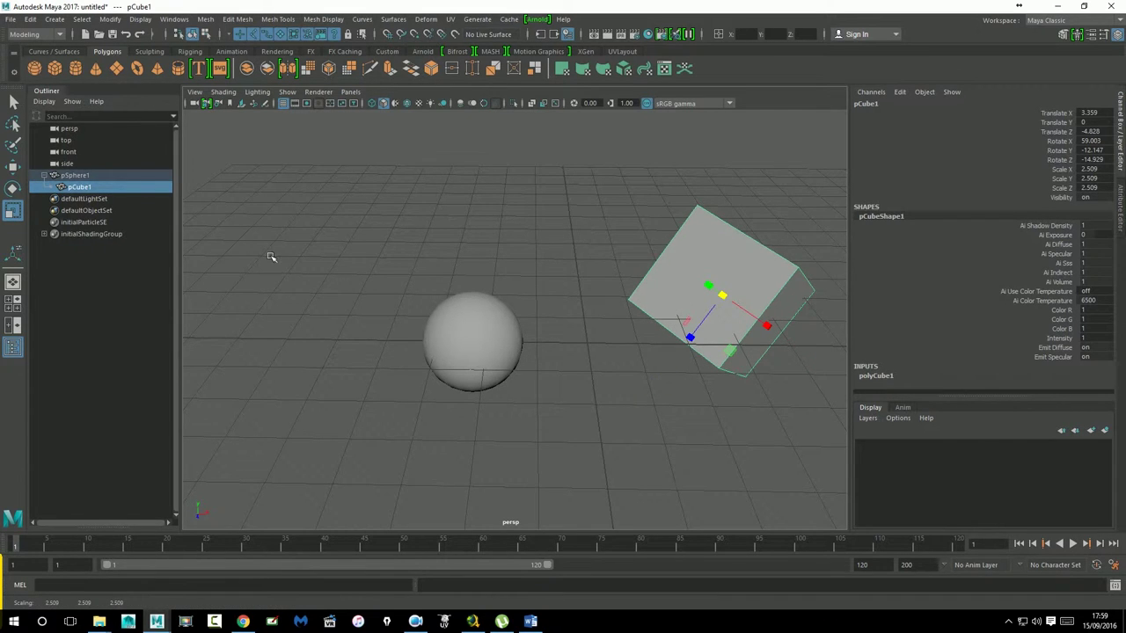
Move pSphere1 to Translate X -2.803, carrying the child cube along
{"action": "left_click", "coordinate": [82, 178]}
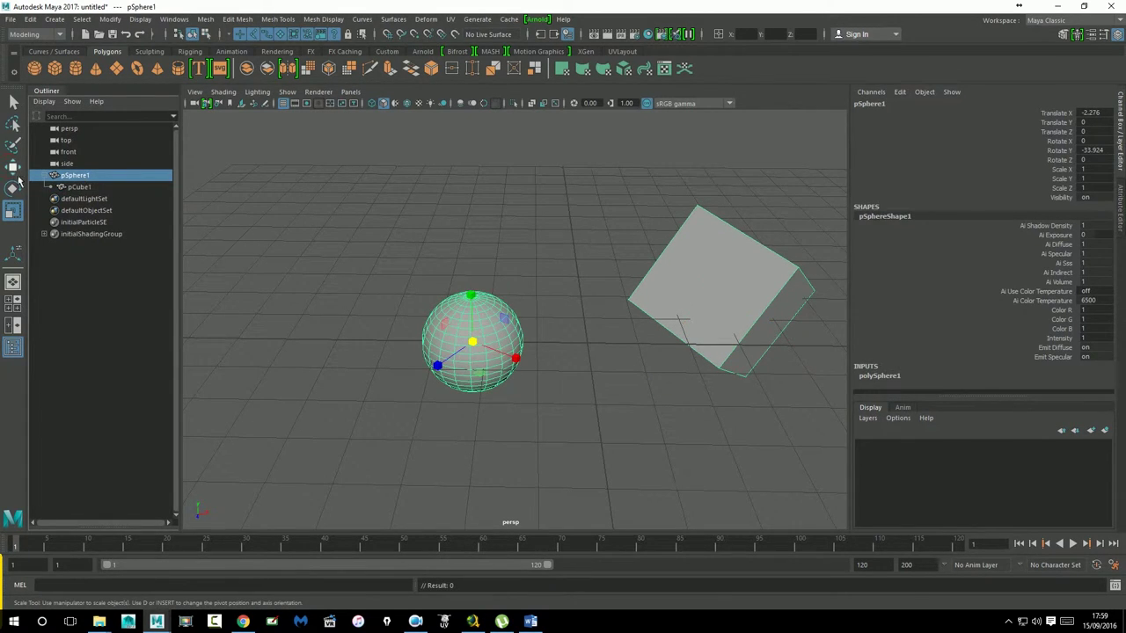
{"action": "left_click", "coordinate": [13, 165]}
{"action": "mouse_move", "coordinate": [533, 349]}
{"action": "left_mouse_down"}
{"action": "mouse_move", "coordinate": [740, 371]}
{"action": "mouse_move", "coordinate": [543, 344]}
{"action": "mouse_move", "coordinate": [307, 335]}
{"action": "mouse_move", "coordinate": [533, 350]}
{"action": "mouse_move", "coordinate": [498, 347]}
{"action": "left_mouse_up"}
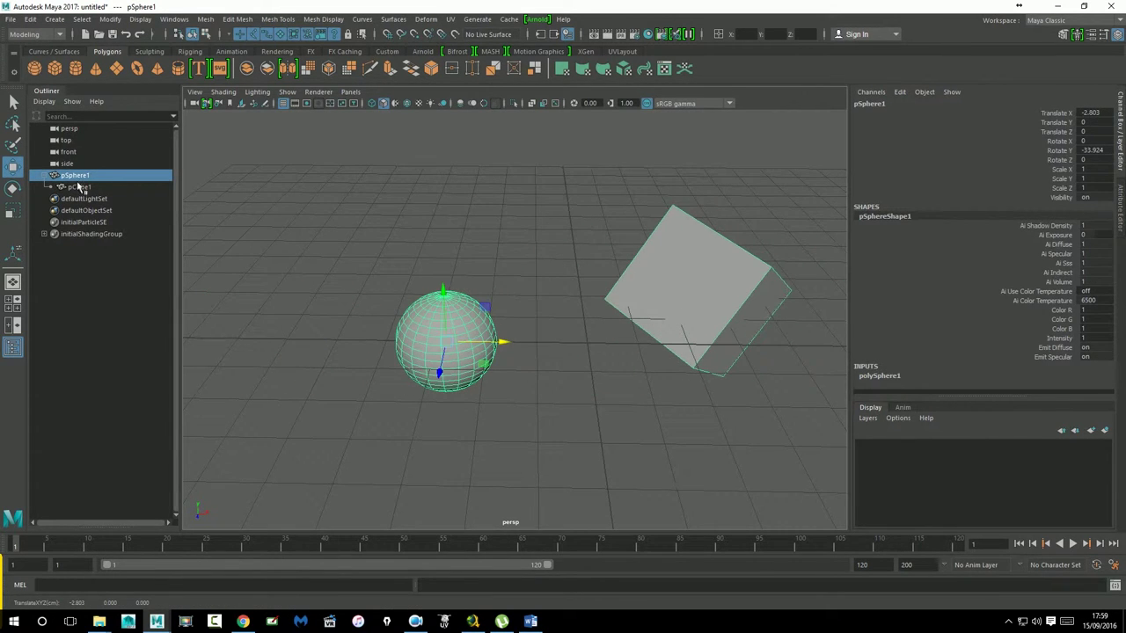
Create a polygon cylinder, move it behind the sphere, and parent it under pSphere1
{"action": "left_click", "coordinate": [75, 69]}
{"action": "left_click_drag", "start_coordinate": [595, 381], "coordinate": [572, 234]}
{"action": "middle_click_drag", "start_coordinate": [73, 206], "coordinate": [81, 182]}
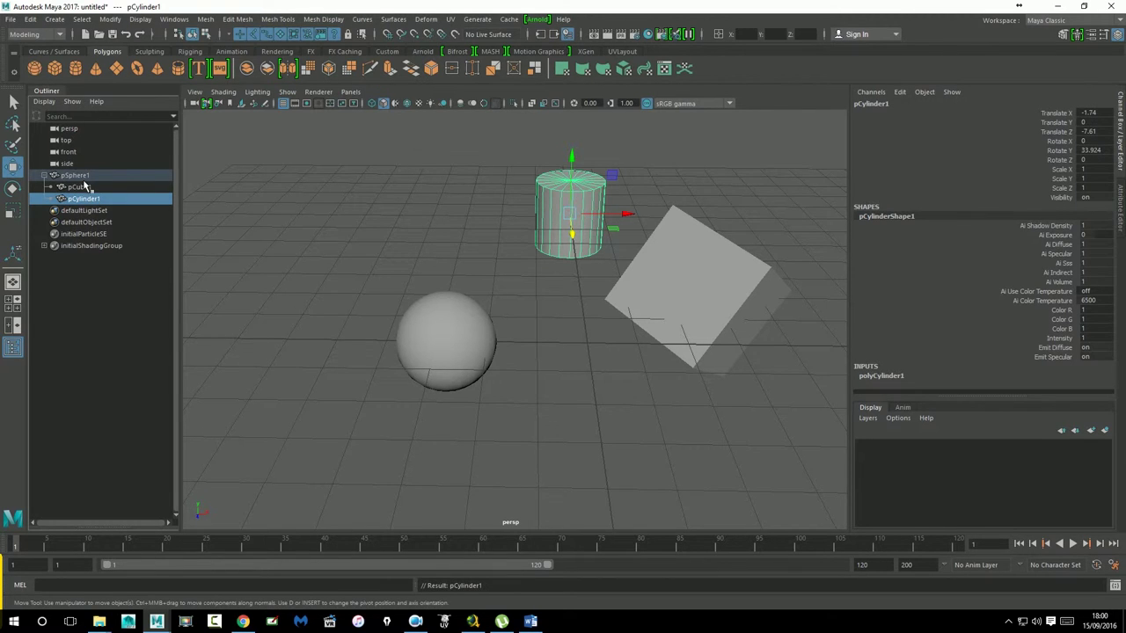
Move pSphere1 with both children to Translate X -2.535, then select pCube1 and pCylinder1
{"action": "left_click", "coordinate": [70, 182]}
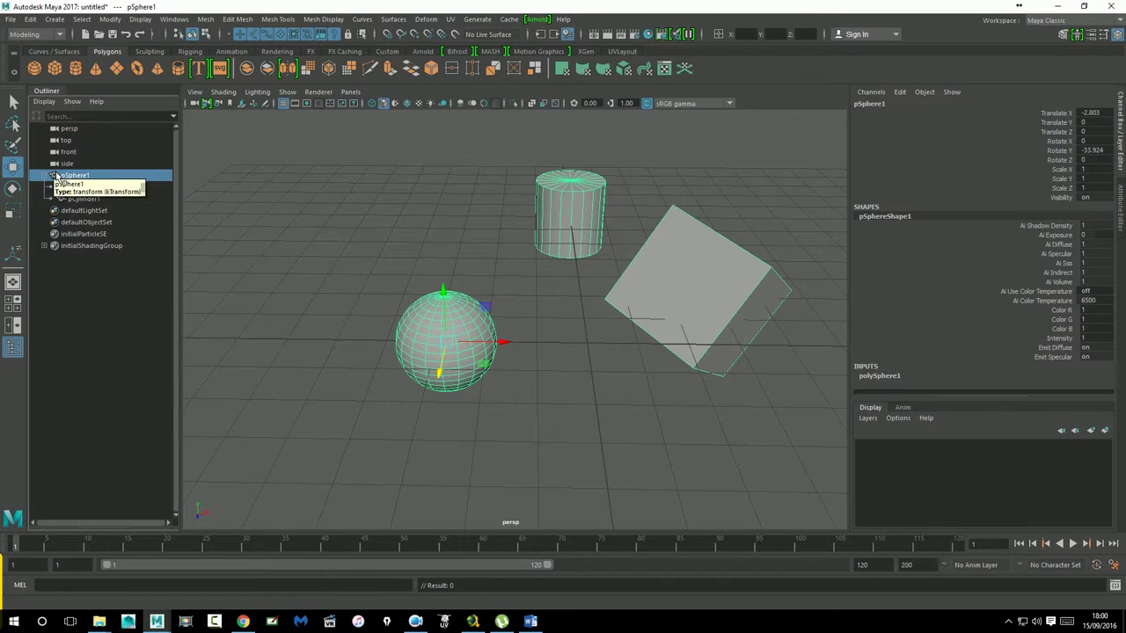
{"action": "left_click", "coordinate": [452, 407]}
{"action": "left_click", "coordinate": [451, 337]}
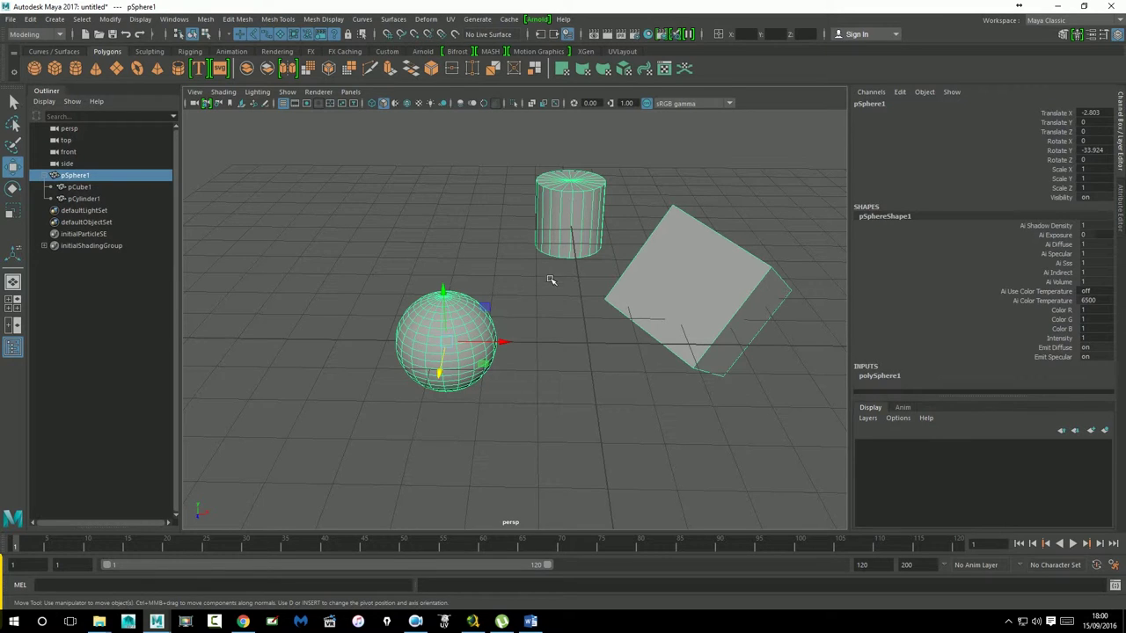
{"action": "middle_click_drag", "start_coordinate": [525, 364], "coordinate": [563, 349]}
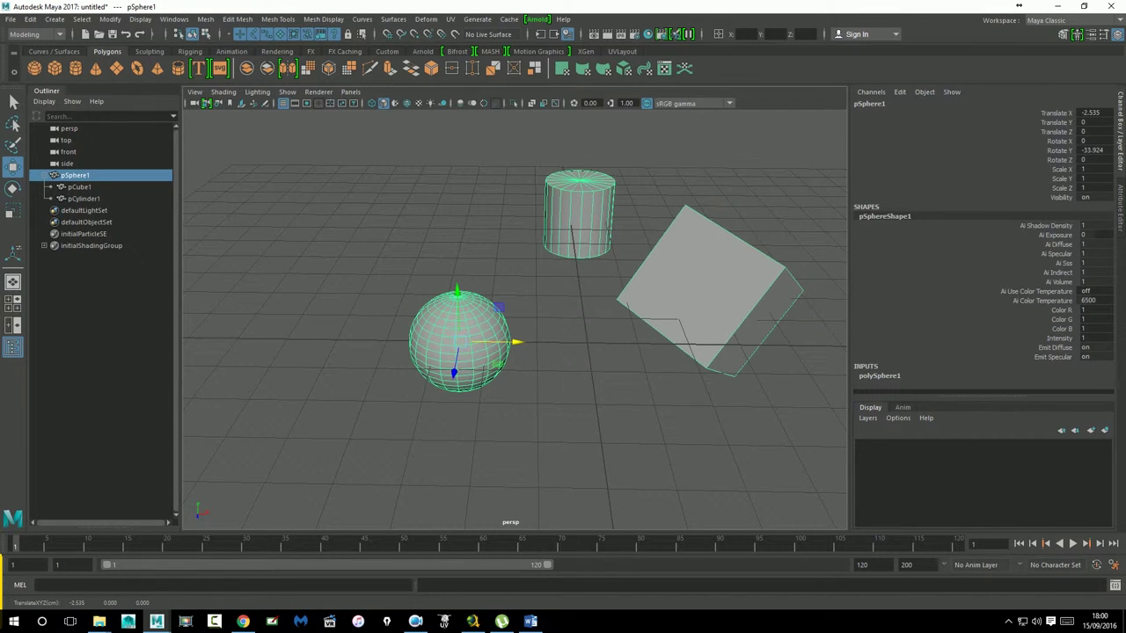
{"action": "middle_click_drag", "start_coordinate": [648, 420], "coordinate": [524, 411], "text": "alt"}
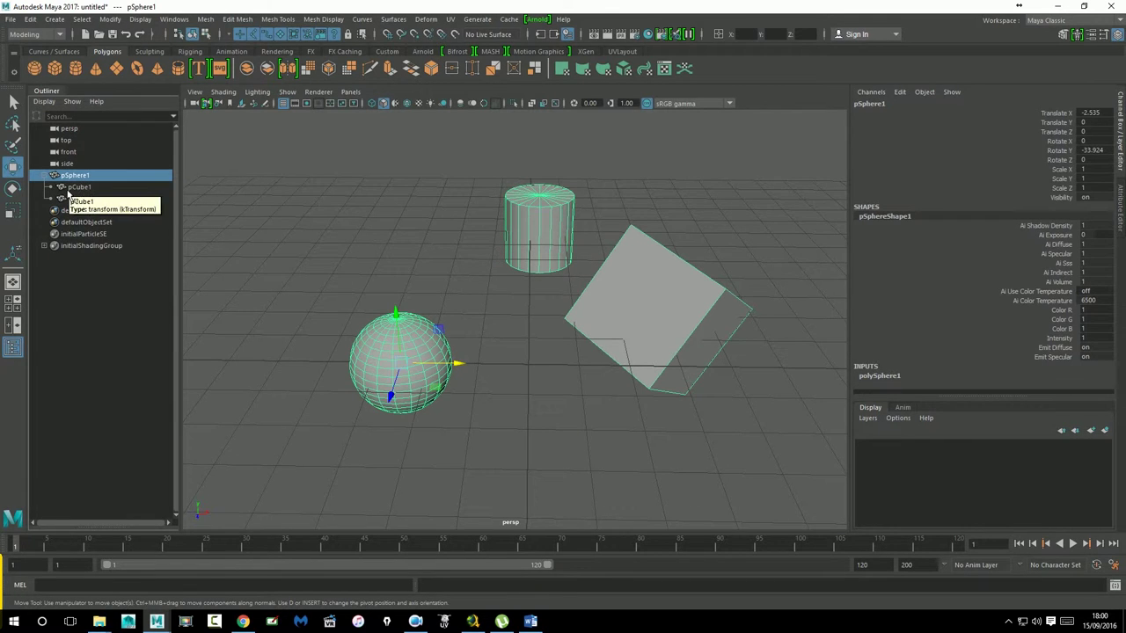
{"action": "left_click", "coordinate": [81, 187]}
{"action": "left_click", "coordinate": [91, 200]}
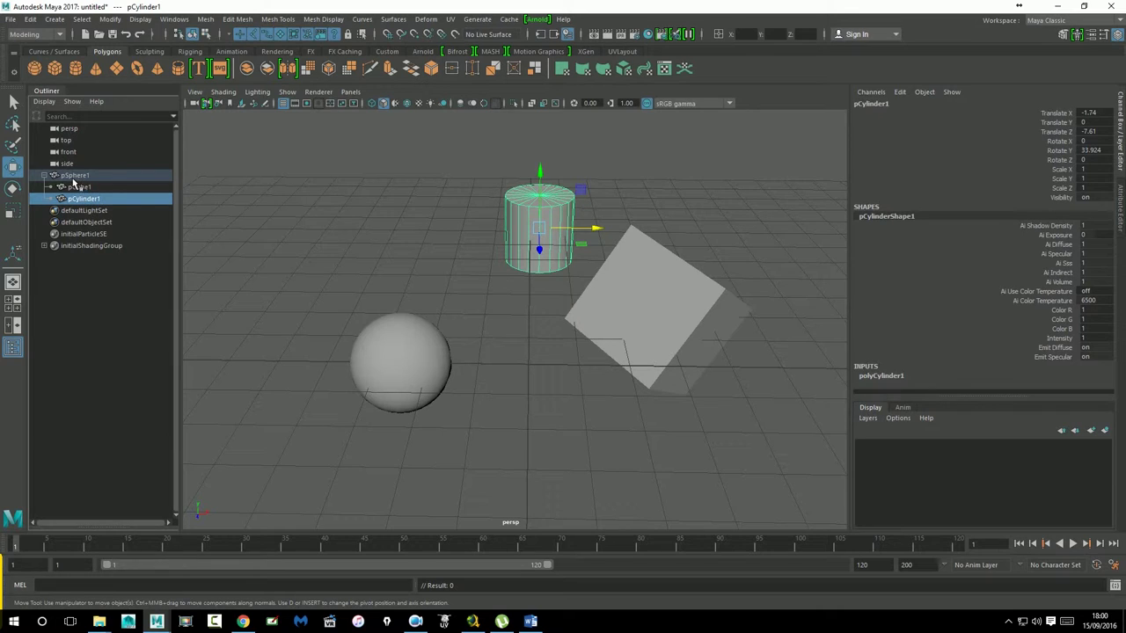
Scale the cylinder up slightly and scale the cube down
{"action": "key", "text": "r"}
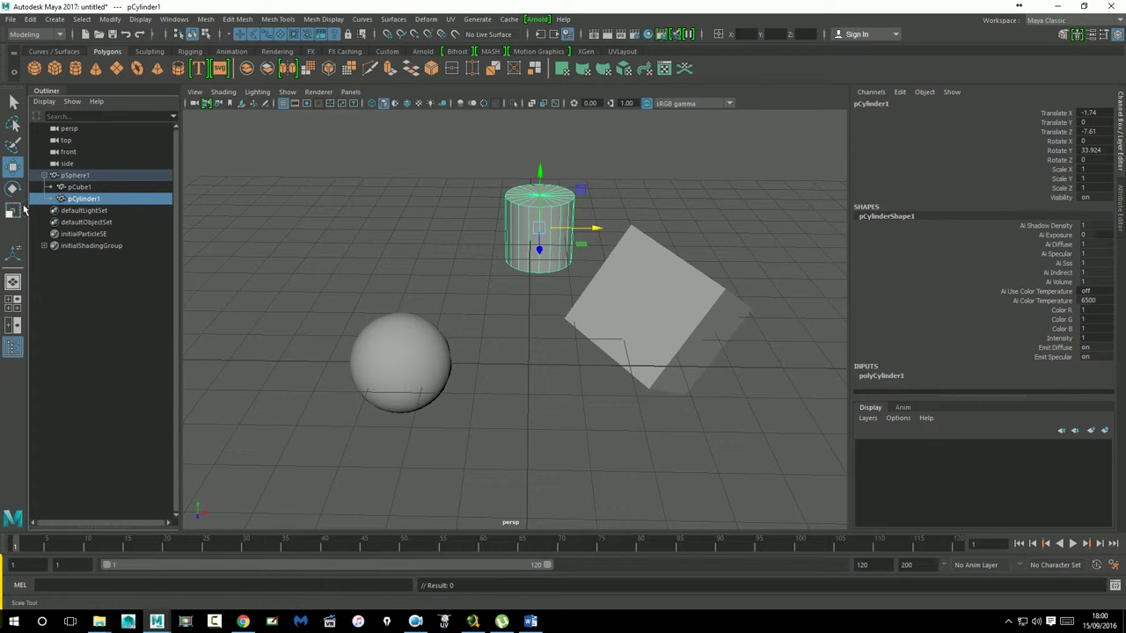
{"action": "left_click_drag", "start_coordinate": [542, 238], "coordinate": [557, 242]}
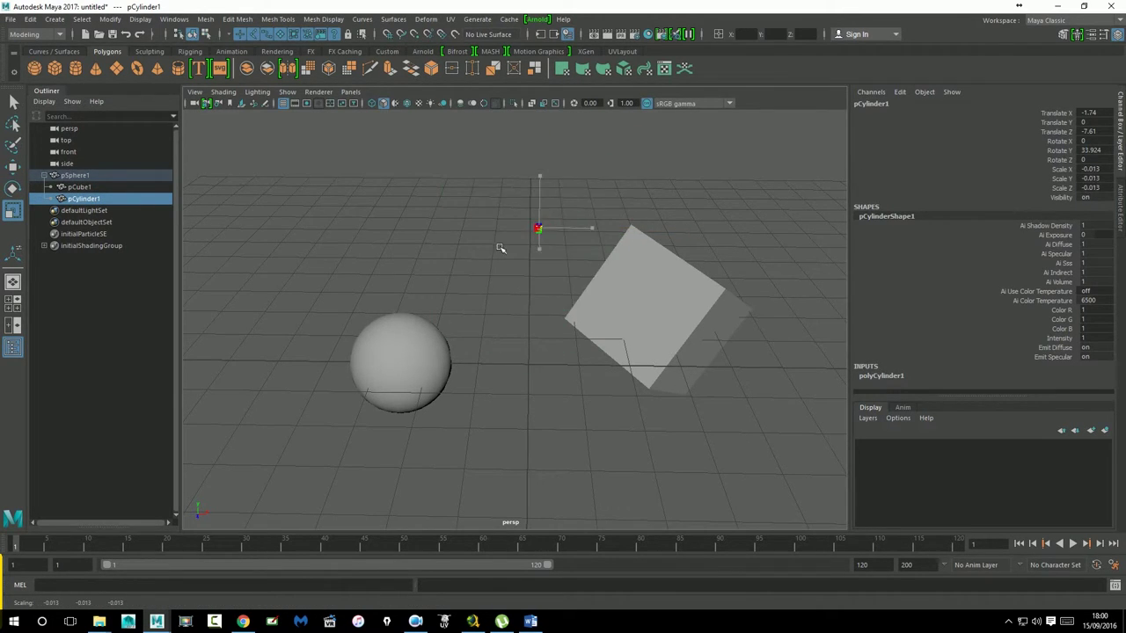
{"action": "left_click", "coordinate": [663, 322]}
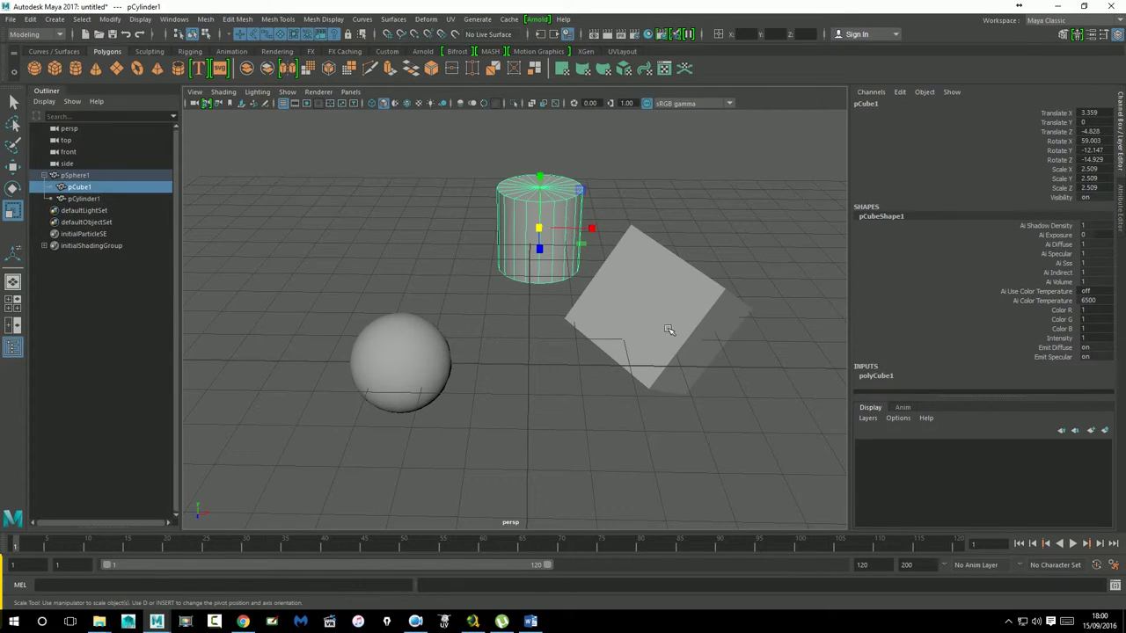
{"action": "mouse_move", "coordinate": [657, 325]}
{"action": "left_mouse_down"}
{"action": "mouse_move", "coordinate": [646, 328]}
{"action": "mouse_move", "coordinate": [677, 325]}
{"action": "left_mouse_up"}
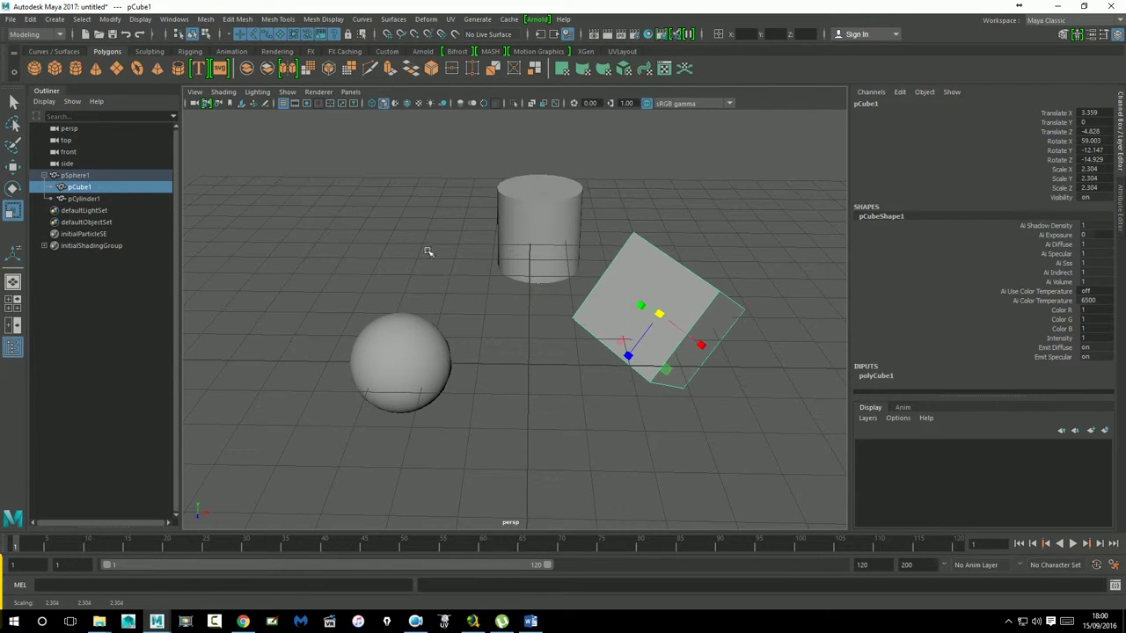
Scale pSphere1 to 0.983 and rotate it to -15.977 on Y, carrying its child cube and cylinder
{"action": "left_click", "coordinate": [74, 176]}
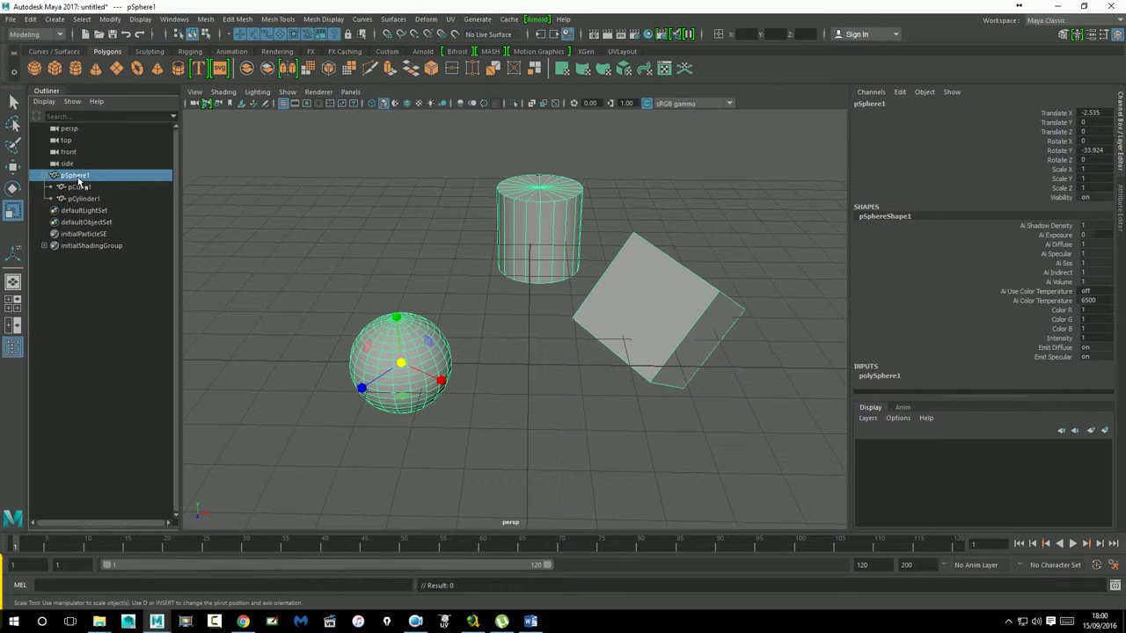
{"action": "mouse_move", "coordinate": [400, 362]}
{"action": "left_mouse_down"}
{"action": "mouse_move", "coordinate": [1044, 231]}
{"action": "mouse_move", "coordinate": [693, 317]}
{"action": "mouse_move", "coordinate": [229, 407]}
{"action": "mouse_move", "coordinate": [508, 372]}
{"action": "mouse_move", "coordinate": [320, 382]}
{"action": "mouse_move", "coordinate": [477, 364]}
{"action": "mouse_move", "coordinate": [425, 381]}
{"action": "left_mouse_up"}
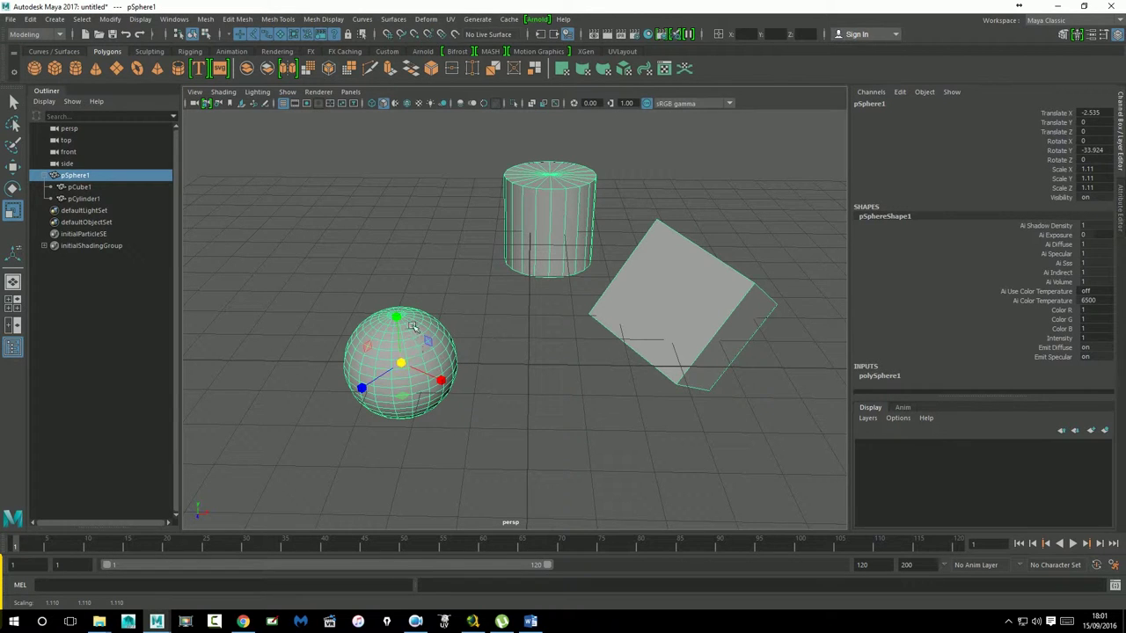
{"action": "mouse_move", "coordinate": [408, 375]}
{"action": "left_mouse_down"}
{"action": "mouse_move", "coordinate": [170, 346]}
{"action": "mouse_move", "coordinate": [9, 394]}
{"action": "mouse_move", "coordinate": [326, 337]}
{"action": "left_mouse_up"}
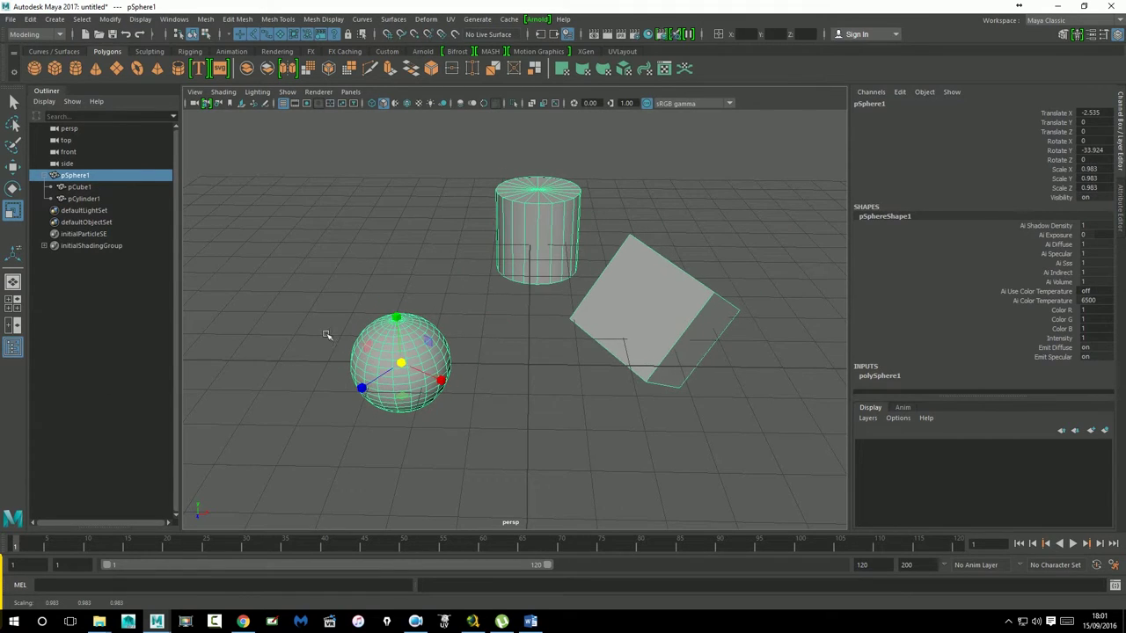
{"action": "key", "text": "e"}
{"action": "left_click_drag", "start_coordinate": [431, 397], "coordinate": [448, 384]}
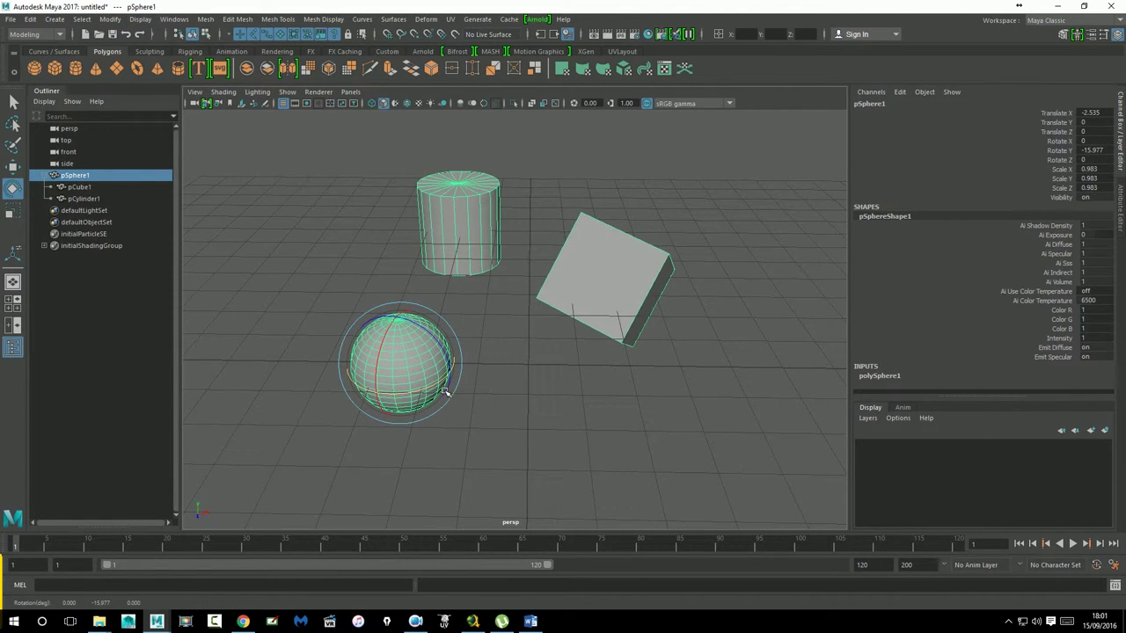
{"action": "left_click", "coordinate": [14, 166]}
{"action": "left_click", "coordinate": [342, 279]}
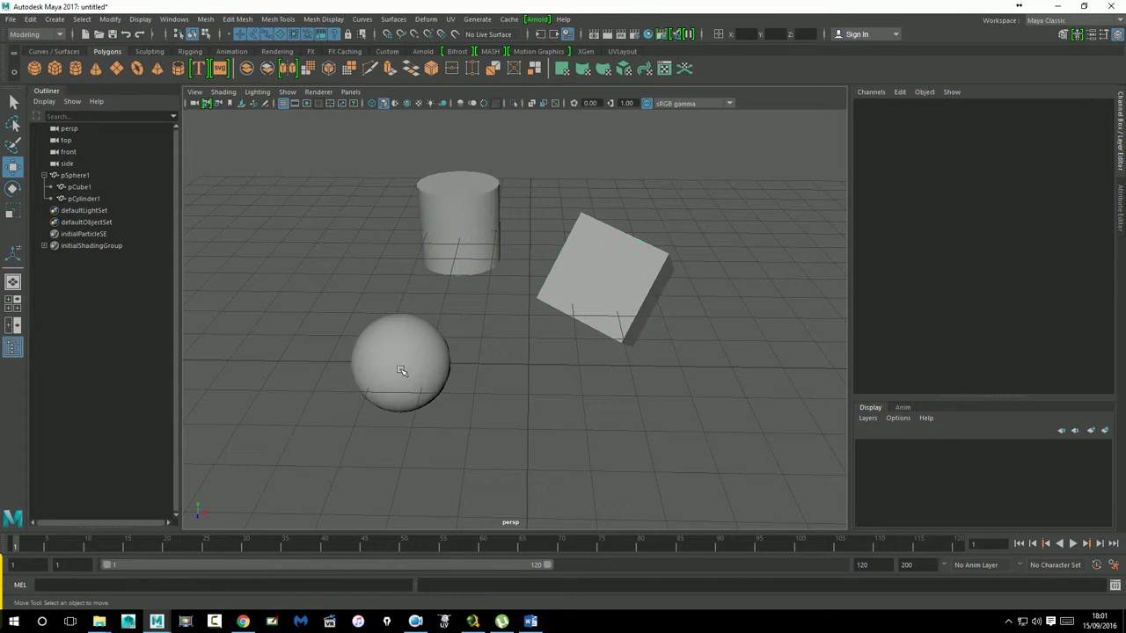
Box-select the sphere, cylinder and cube together and delete all three
{"action": "left_click_drag", "start_coordinate": [356, 190], "coordinate": [575, 281]}
{"action": "mouse_move", "coordinate": [282, 190]}
{"action": "left_mouse_down"}
{"action": "mouse_move", "coordinate": [689, 452]}
{"action": "mouse_move", "coordinate": [741, 451]}
{"action": "left_mouse_up"}
{"action": "key", "text": "Delete"}
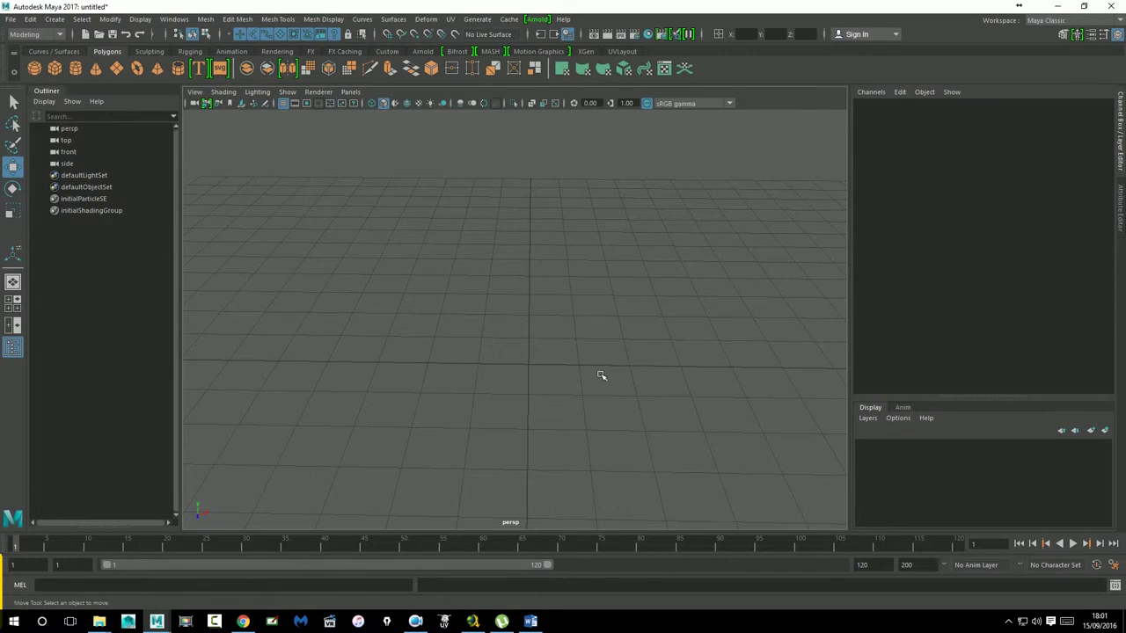
{"action": "key", "text": "super"}
{"action": "key", "text": "Escape"}
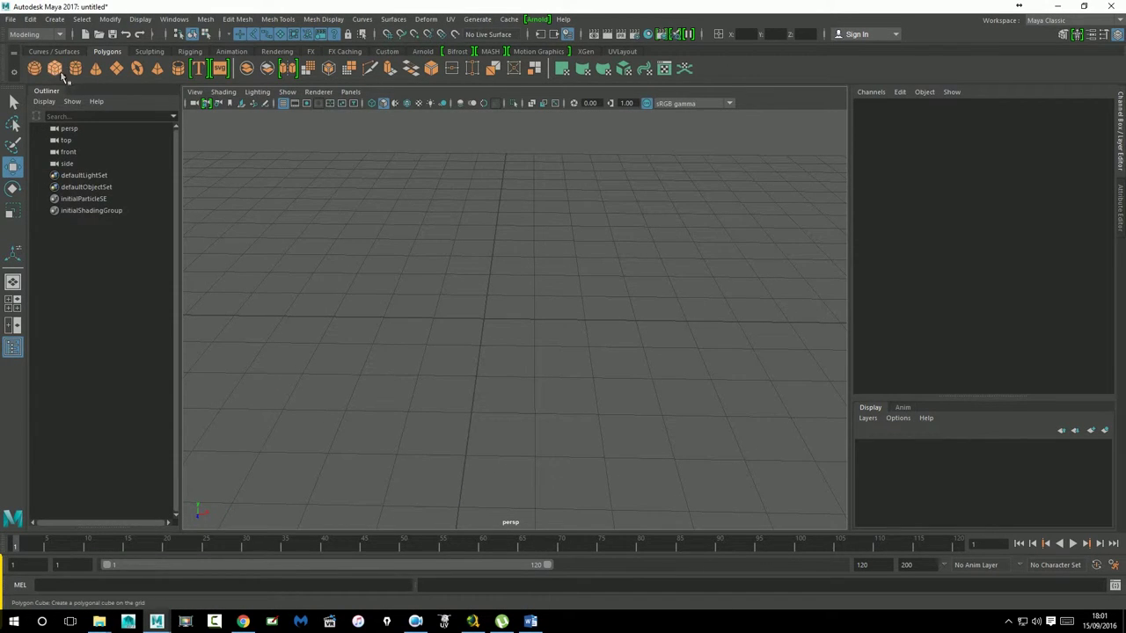
Create a new sphere and cube, move the cube right to X 4.665, and parent it under the sphere
{"action": "left_click", "coordinate": [35, 68]}
{"action": "left_click", "coordinate": [54, 69]}
{"action": "left_click_drag", "start_coordinate": [548, 322], "coordinate": [788, 313]}
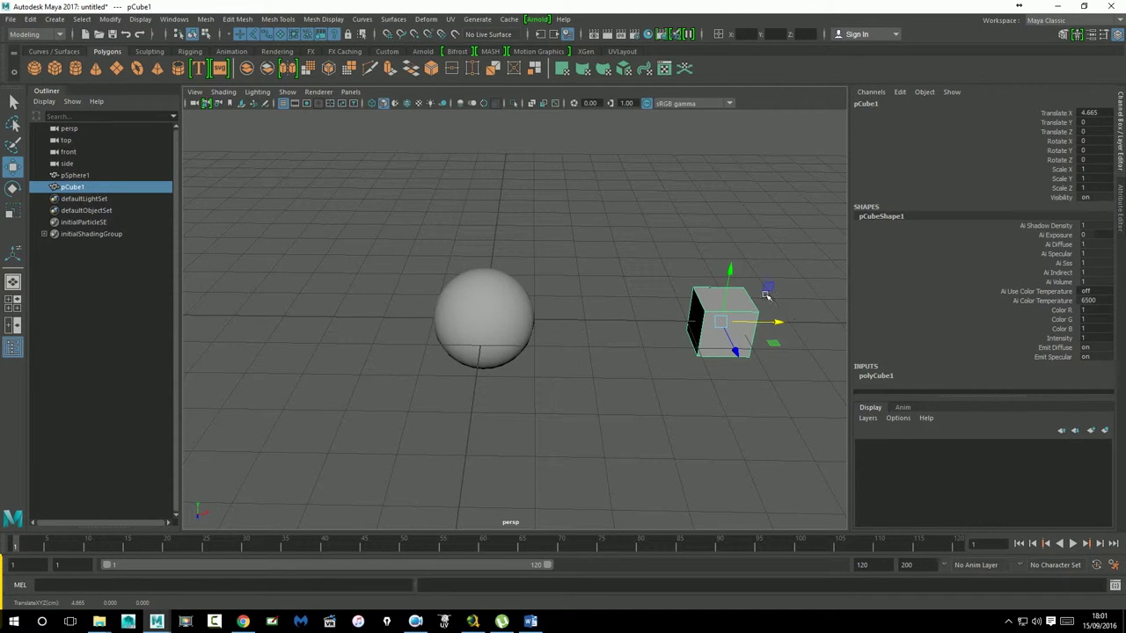
{"action": "left_click", "coordinate": [686, 437]}
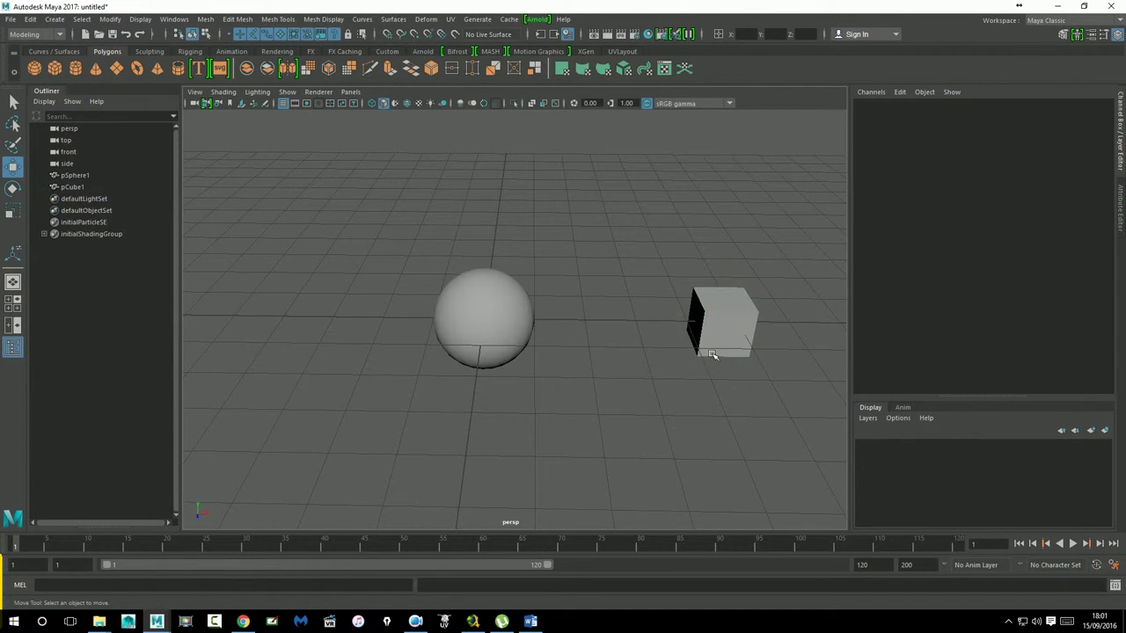
{"action": "left_click", "coordinate": [713, 354]}
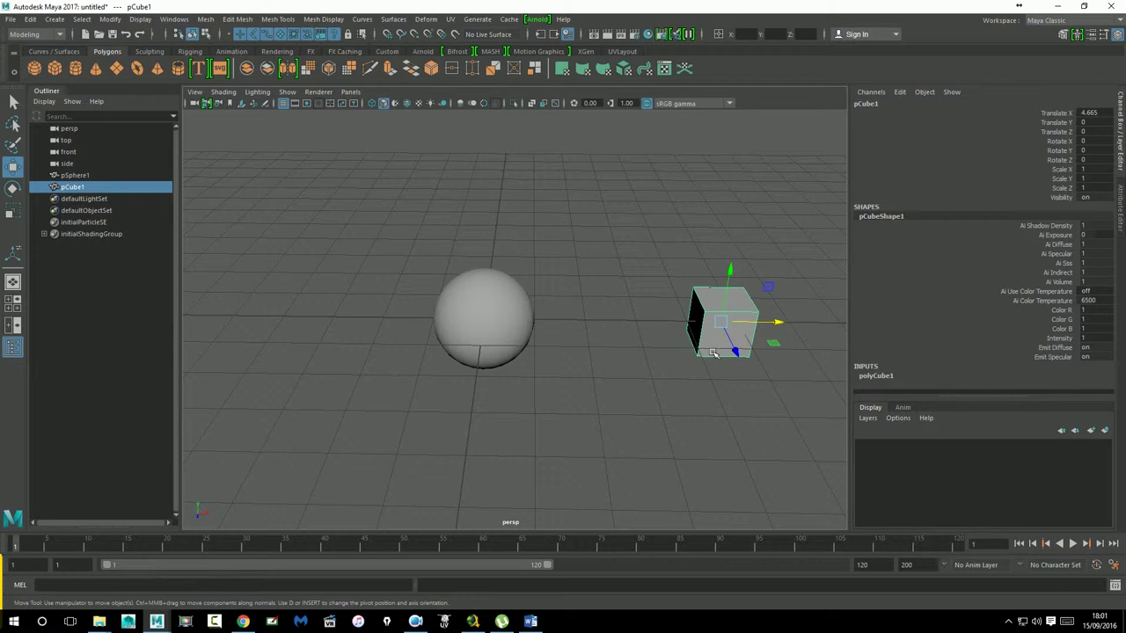
{"action": "left_click", "coordinate": [487, 319], "text": "shift"}
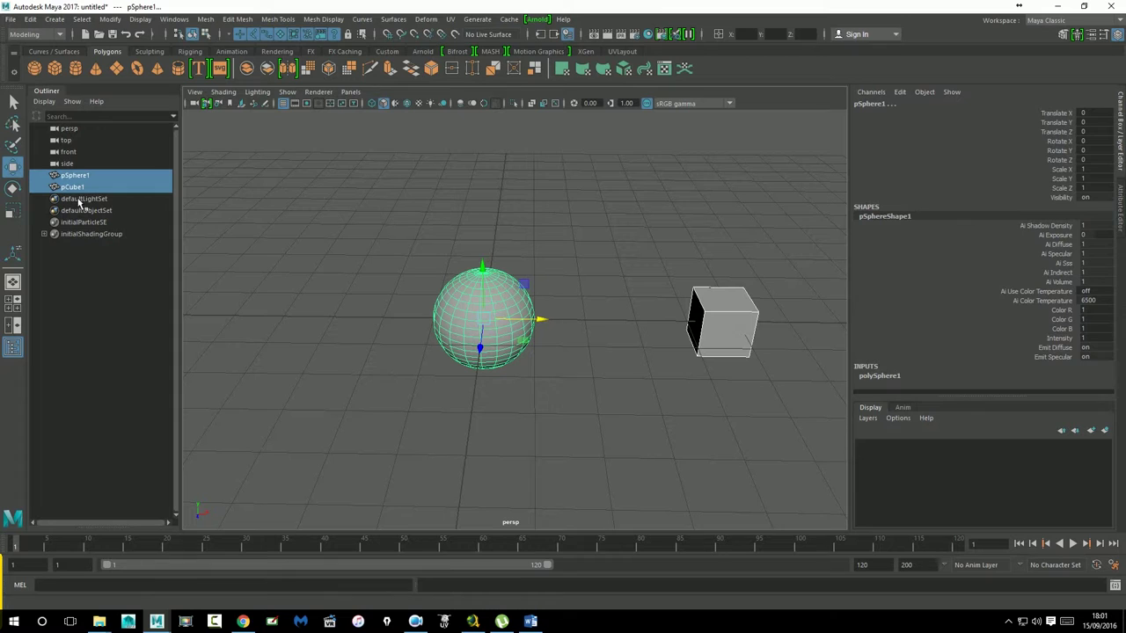
{"action": "key", "text": "p"}
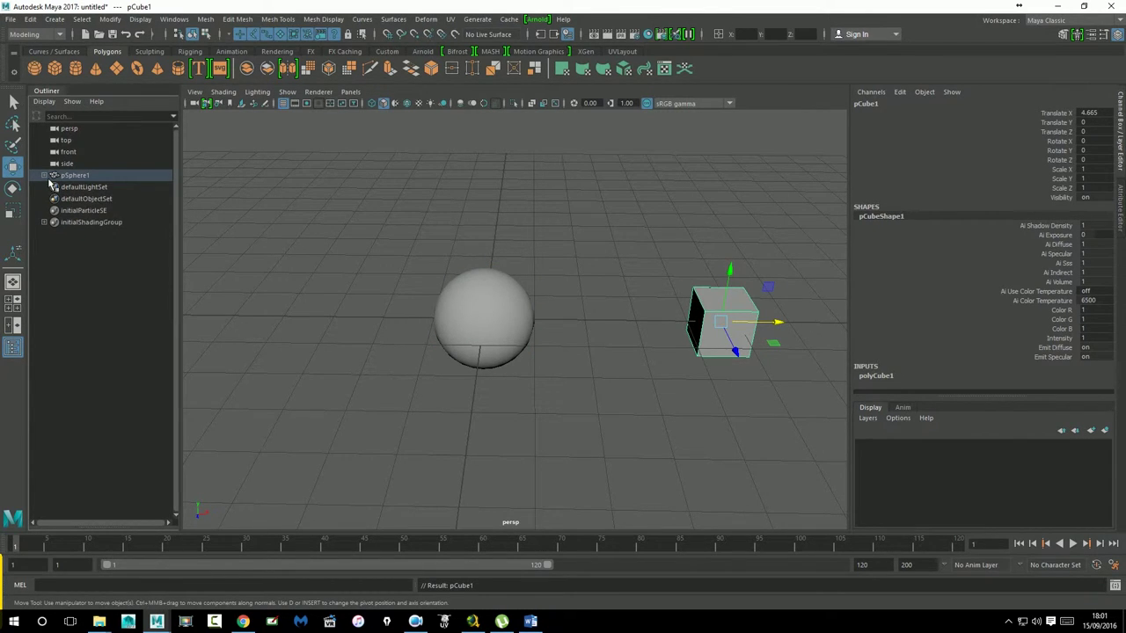
Test-rotate pSphere1 with its child cube, undo the rotation, and add a polygon cone
{"action": "left_click", "coordinate": [45, 175]}
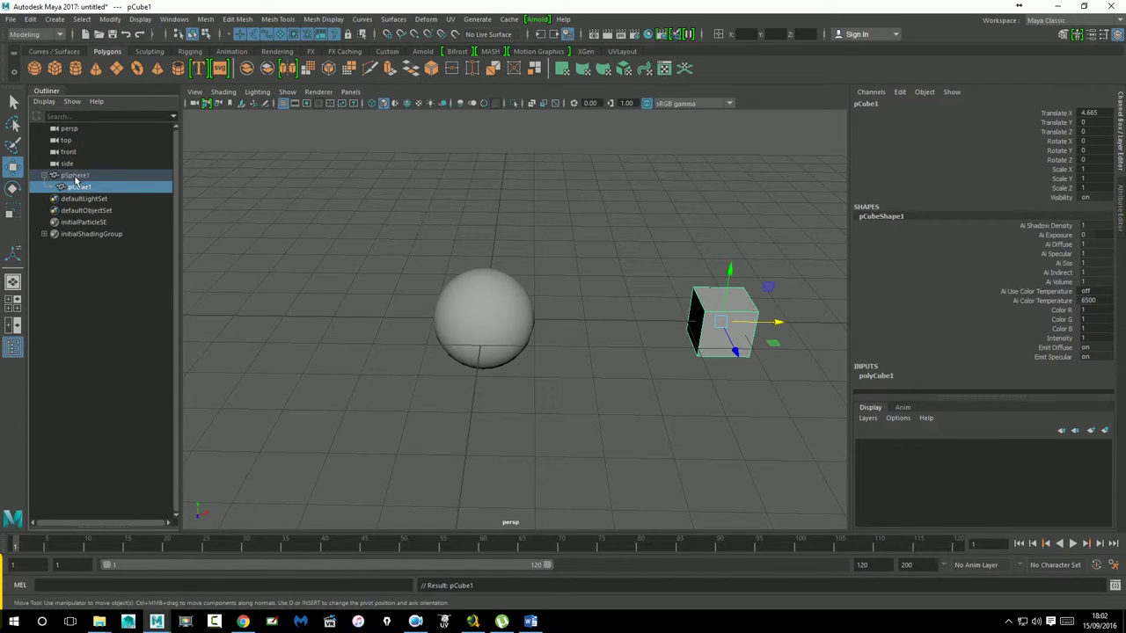
{"action": "left_click", "coordinate": [341, 457]}
{"action": "left_click", "coordinate": [88, 176]}
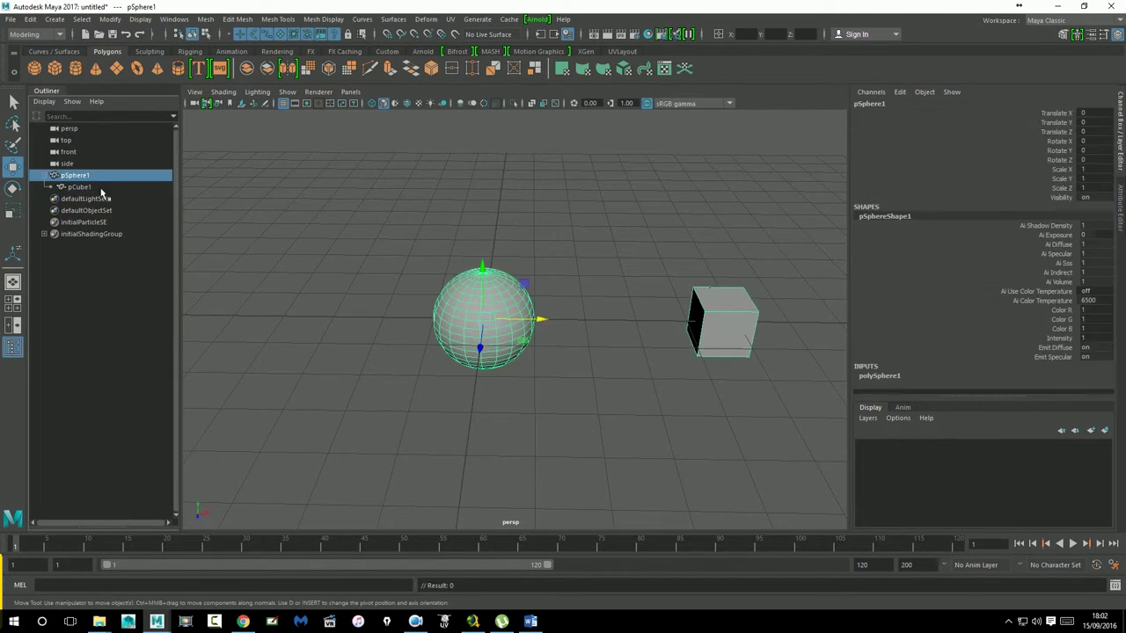
{"action": "key", "text": "e"}
{"action": "left_click_drag", "start_coordinate": [535, 347], "coordinate": [512, 352]}
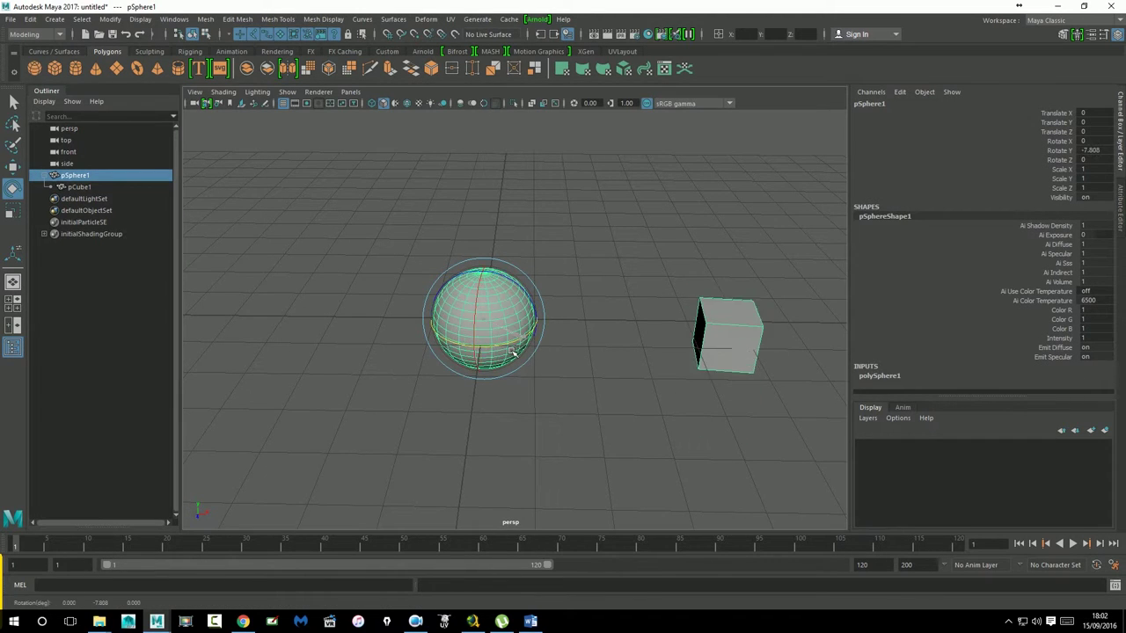
{"action": "key", "text": "ctrl+z"}
{"action": "key", "text": "ctrl+z"}
{"action": "key", "text": "ctrl+z"}
{"action": "key", "text": "ctrl+z"}
{"action": "key", "text": "ctrl+z"}
{"action": "key", "text": "ctrl+z"}
{"action": "key", "text": "ctrl+z"}
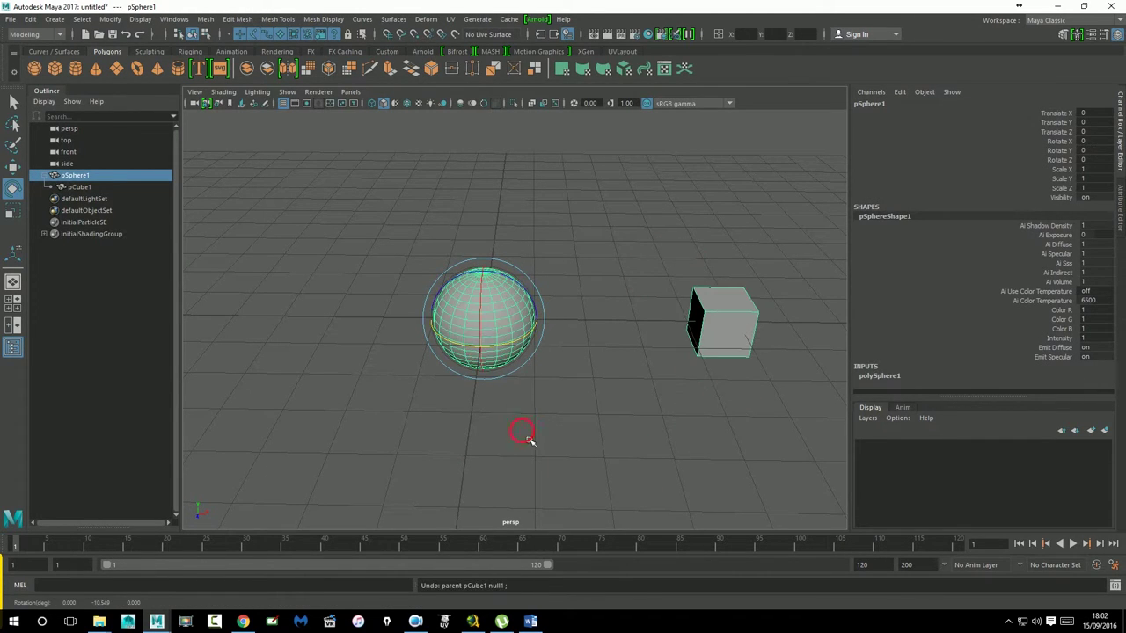
{"action": "left_click", "coordinate": [523, 433]}
{"action": "left_click", "coordinate": [96, 68]}
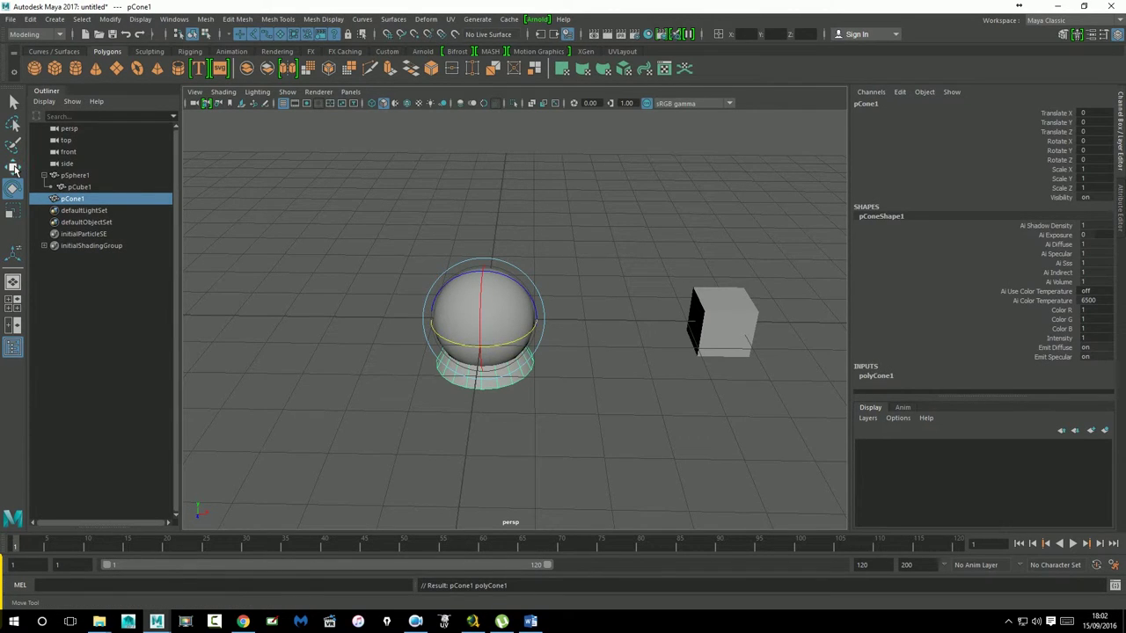
Move the cone left to Translate X -5.138, then select the cone and add the cube
{"action": "left_click", "coordinate": [14, 168]}
{"action": "left_click_drag", "start_coordinate": [540, 326], "coordinate": [287, 315]}
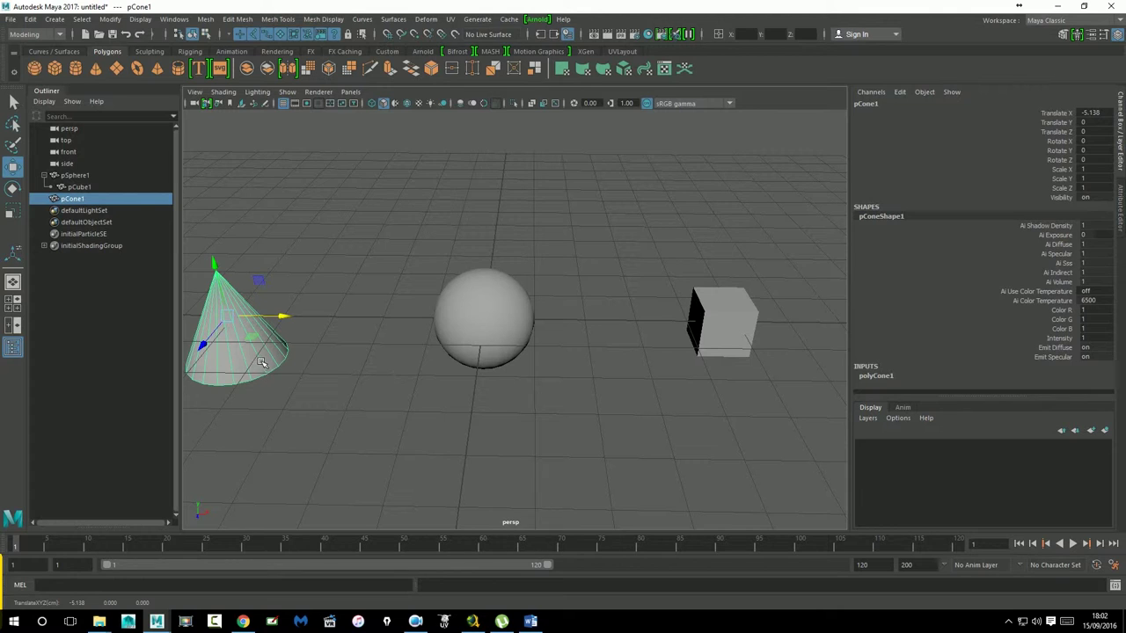
{"action": "left_click", "coordinate": [498, 341], "text": "shift"}
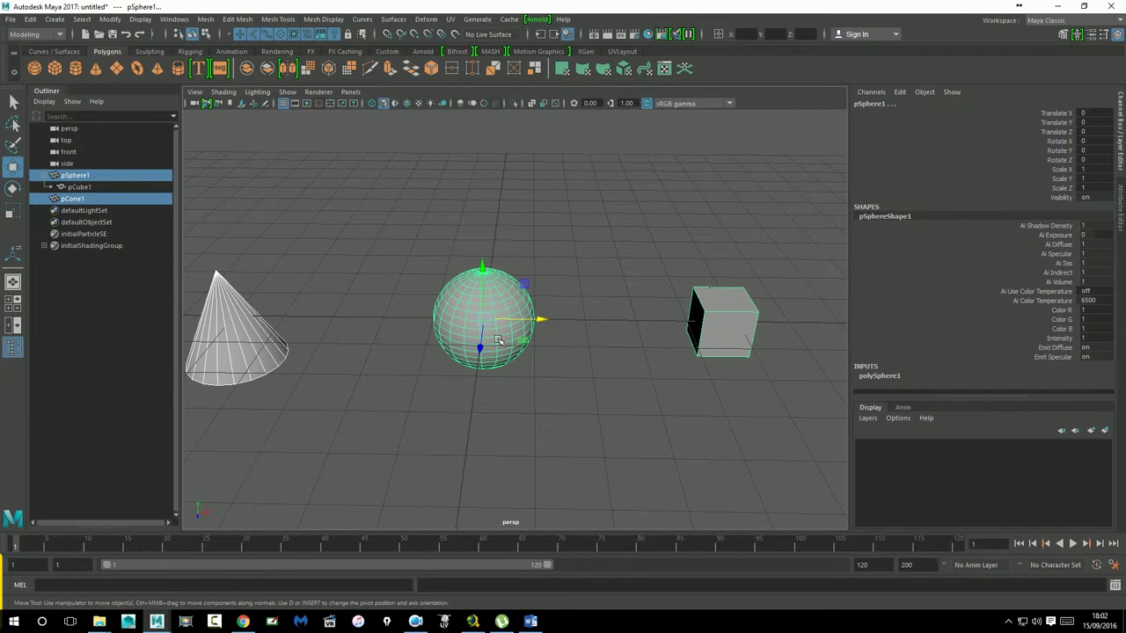
{"action": "left_click", "coordinate": [498, 340], "text": "shift"}
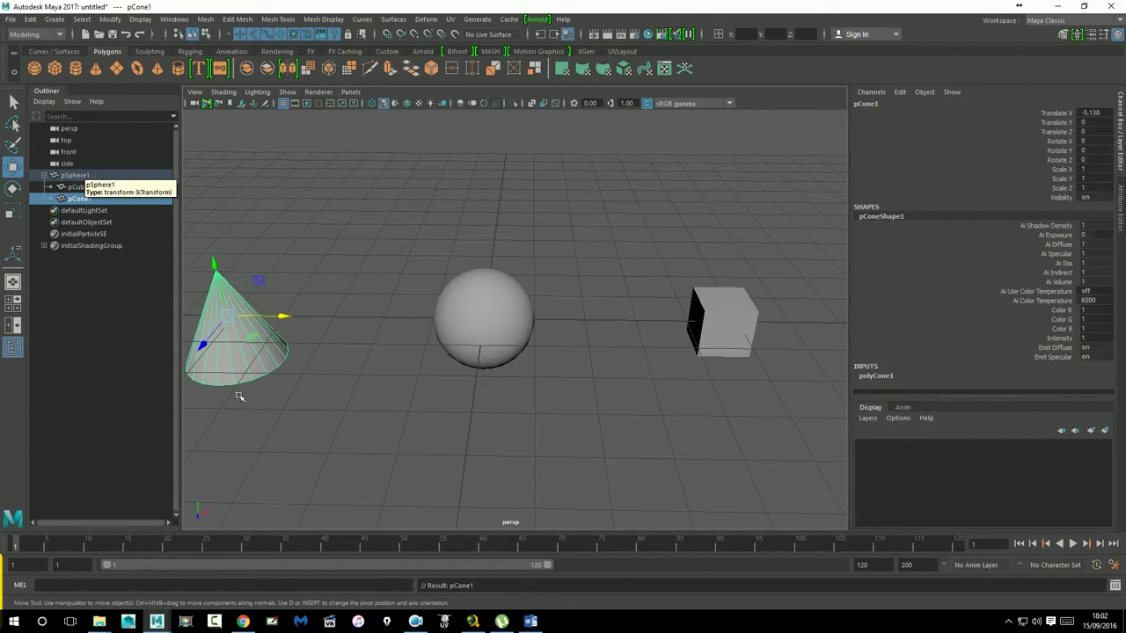
{"action": "left_click", "coordinate": [319, 462]}
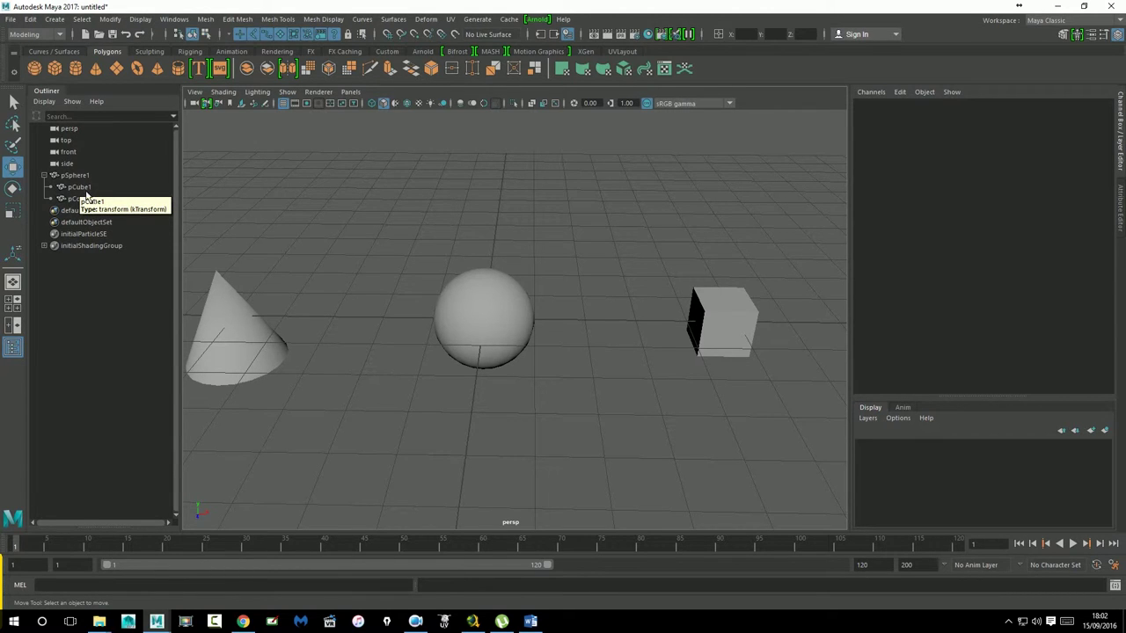
{"action": "left_click", "coordinate": [271, 364]}
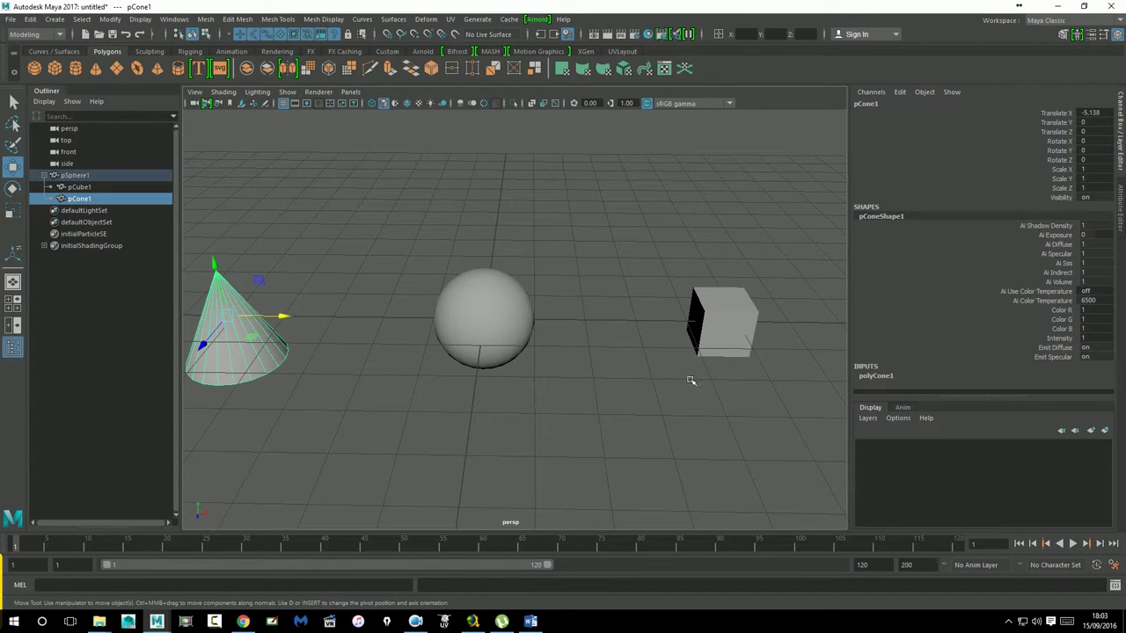
{"action": "left_click", "coordinate": [727, 341], "text": "shift"}
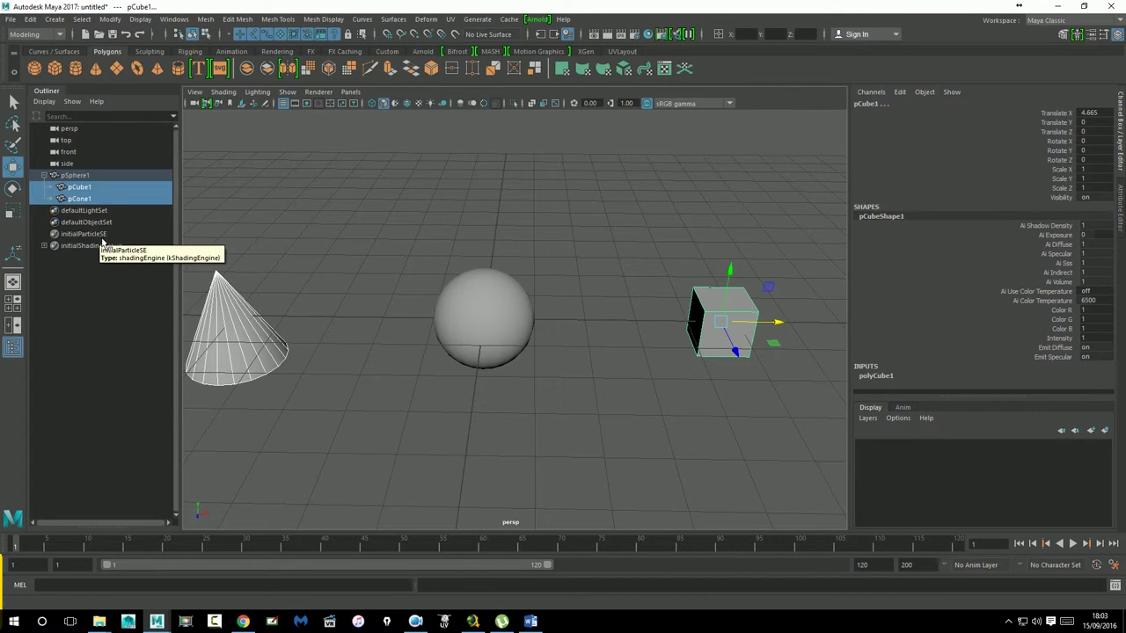
Nest the cone under the cube and rotate the whole sphere hierarchy around Y
{"action": "key", "text": "ctrl+z"}
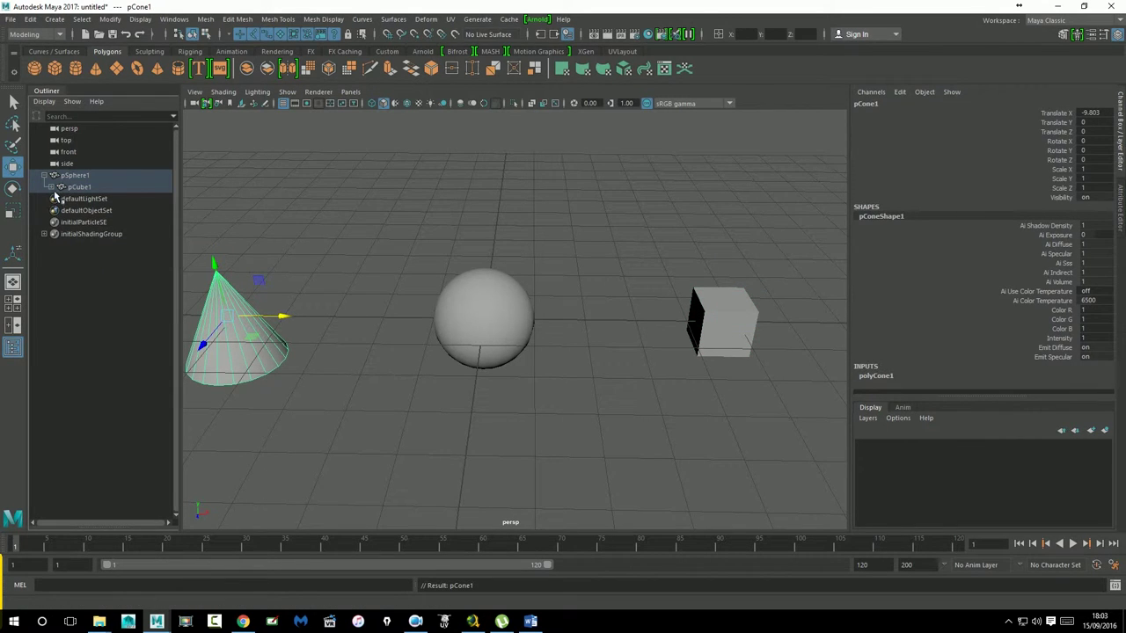
{"action": "left_click", "coordinate": [51, 188]}
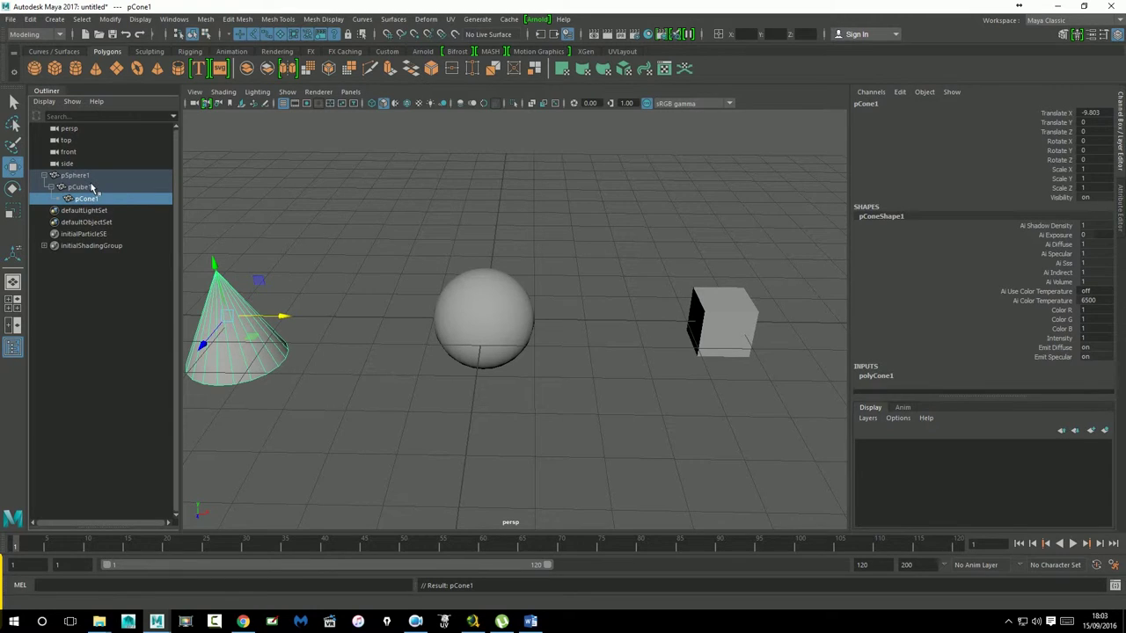
{"action": "left_click", "coordinate": [512, 318]}
{"action": "left_click", "coordinate": [13, 187]}
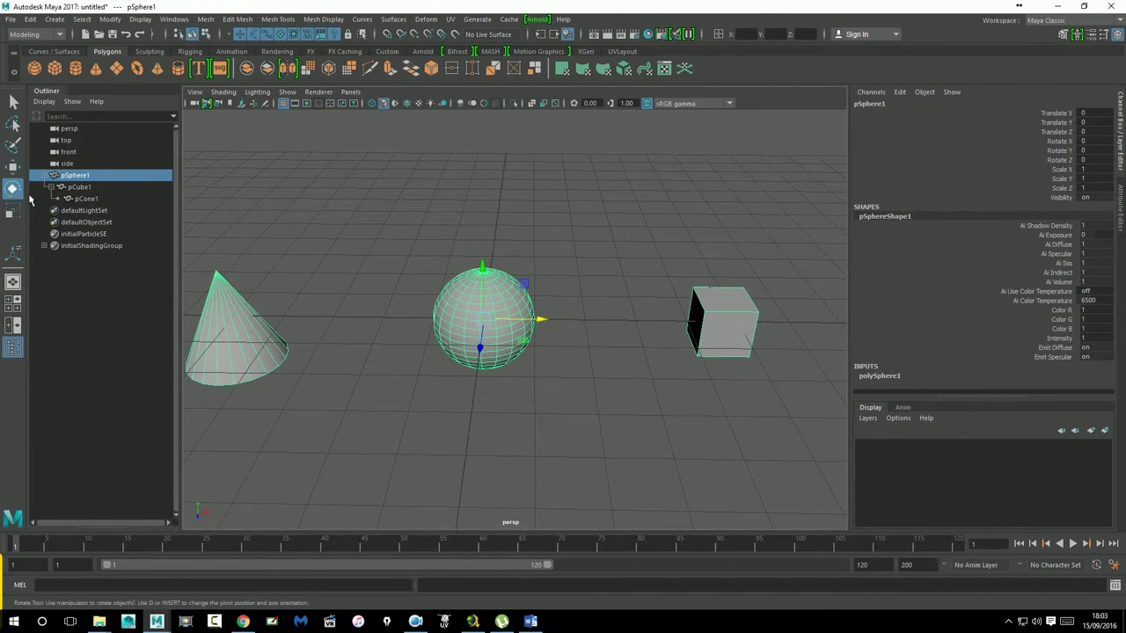
{"action": "mouse_move", "coordinate": [515, 353]}
{"action": "left_mouse_down"}
{"action": "mouse_move", "coordinate": [490, 355]}
{"action": "mouse_move", "coordinate": [520, 337]}
{"action": "mouse_move", "coordinate": [486, 341]}
{"action": "left_mouse_up"}
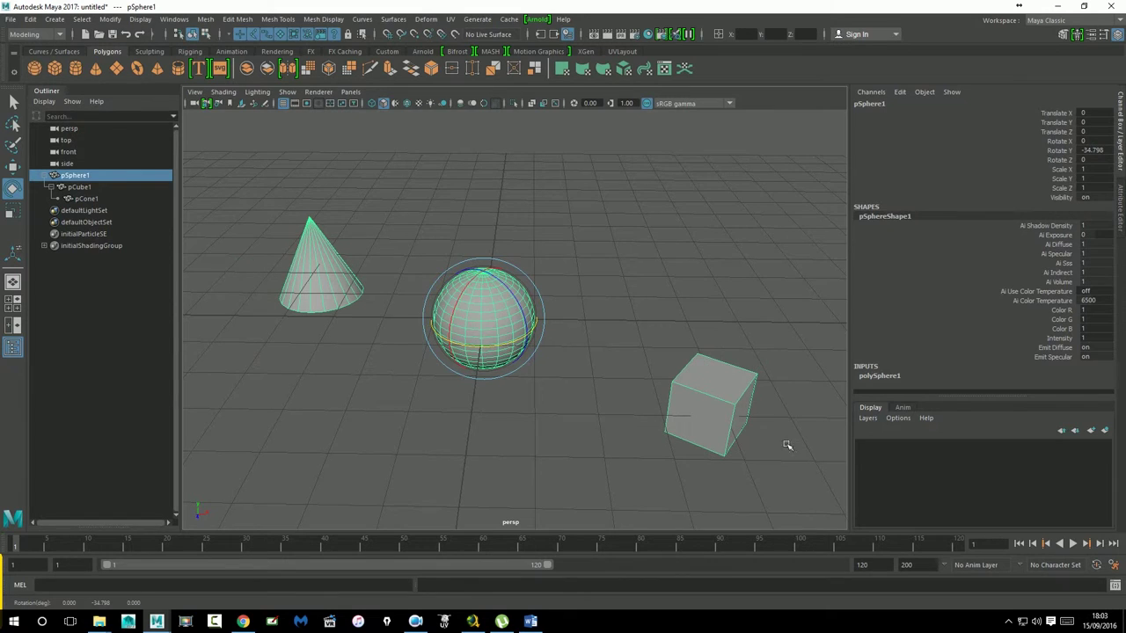
Rotate the cube so its child cone swings, then turn the cone and tilt it onto its side
{"action": "left_click", "coordinate": [750, 405]}
{"action": "left_click_drag", "start_coordinate": [732, 448], "coordinate": [737, 442]}
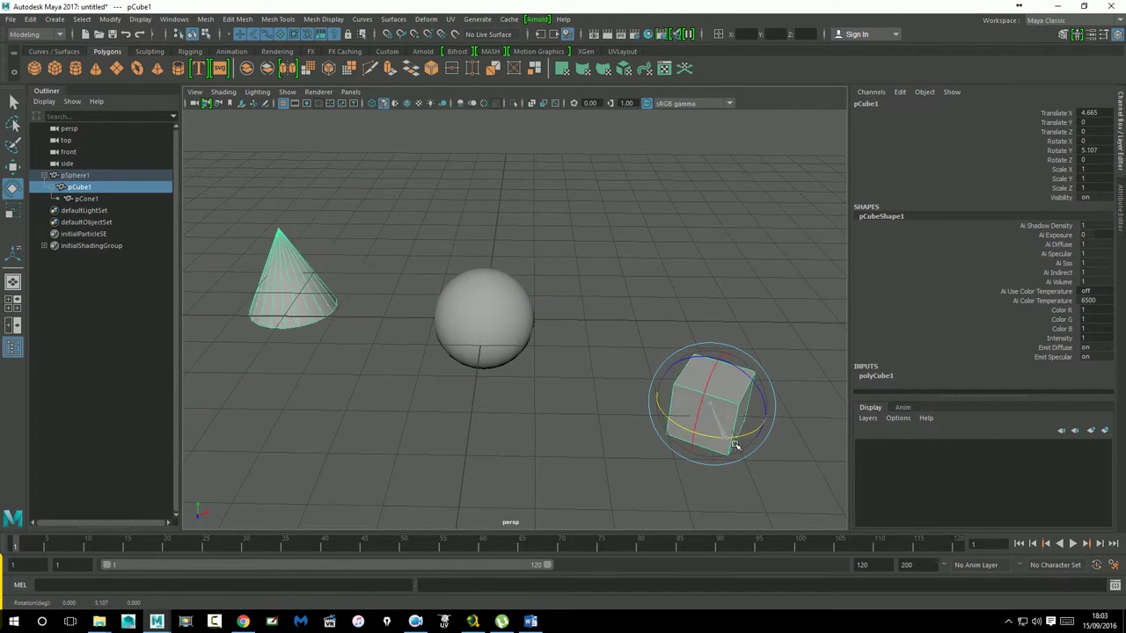
{"action": "left_click_drag", "start_coordinate": [737, 442], "coordinate": [730, 447]}
{"action": "left_click", "coordinate": [325, 298]}
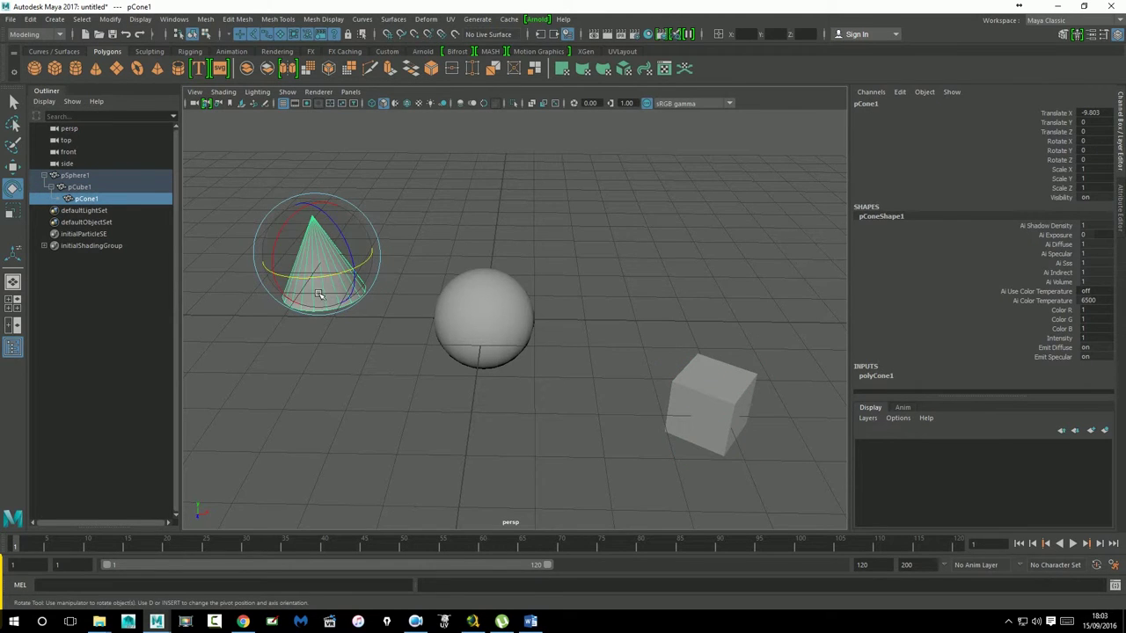
{"action": "left_click_drag", "start_coordinate": [328, 284], "coordinate": [339, 283]}
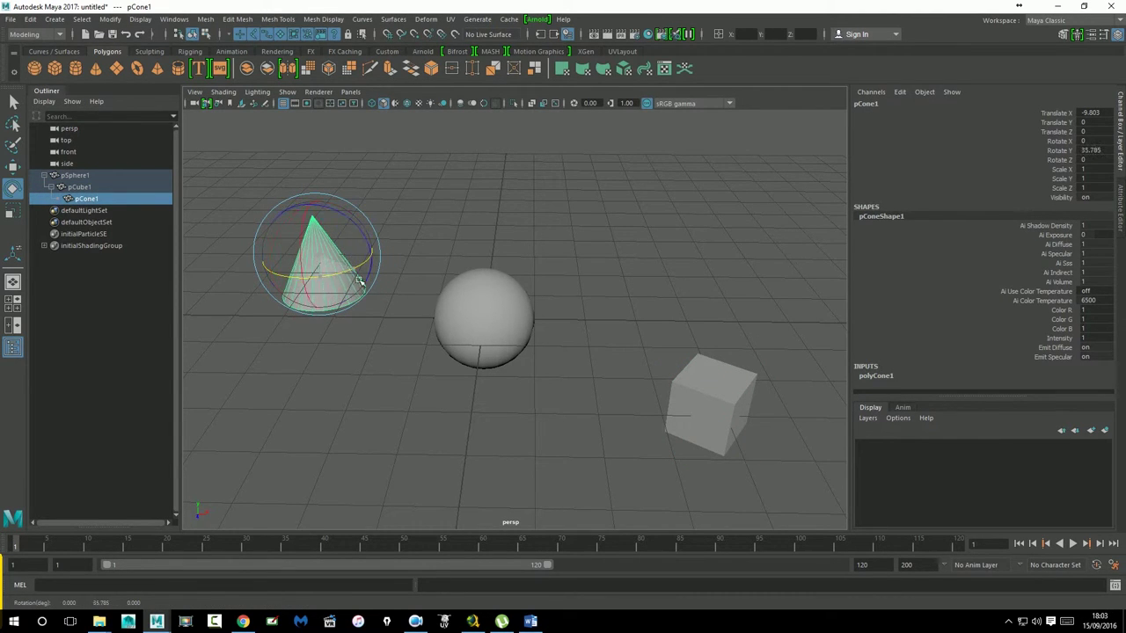
{"action": "mouse_move", "coordinate": [339, 282]}
{"action": "left_mouse_down"}
{"action": "mouse_move", "coordinate": [352, 251]}
{"action": "mouse_move", "coordinate": [326, 211]}
{"action": "left_mouse_up"}
Rotate the cube, then the sphere to -46.658 on Y, carrying their children along
{"action": "left_click", "coordinate": [726, 393]}
{"action": "left_click_drag", "start_coordinate": [726, 393], "coordinate": [746, 435]}
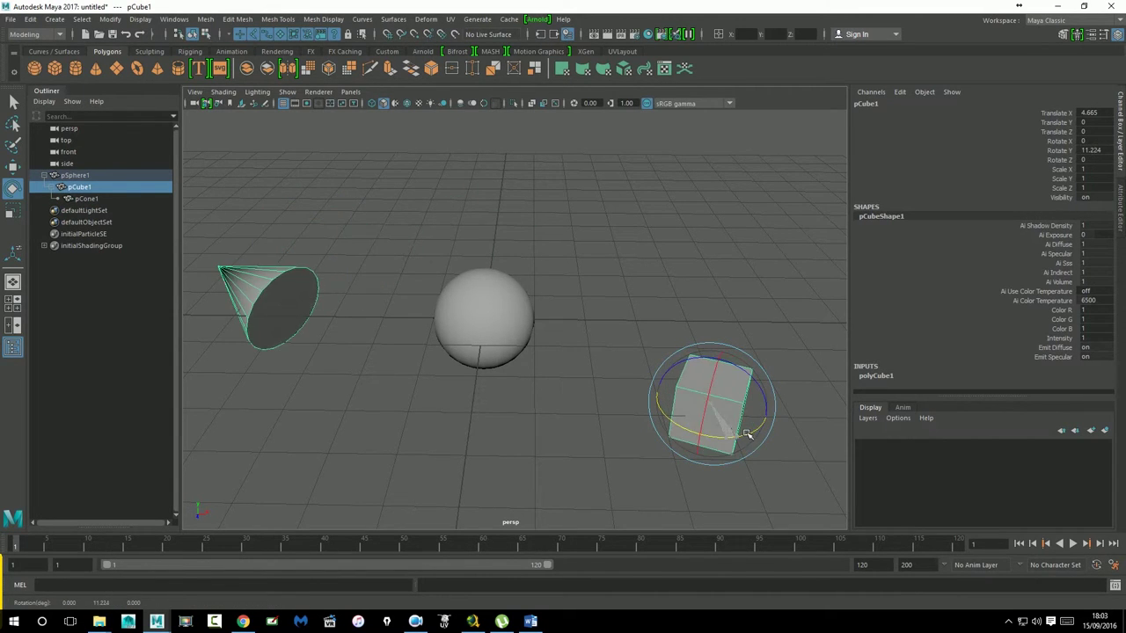
{"action": "left_click", "coordinate": [460, 314]}
{"action": "left_click_drag", "start_coordinate": [526, 352], "coordinate": [506, 349]}
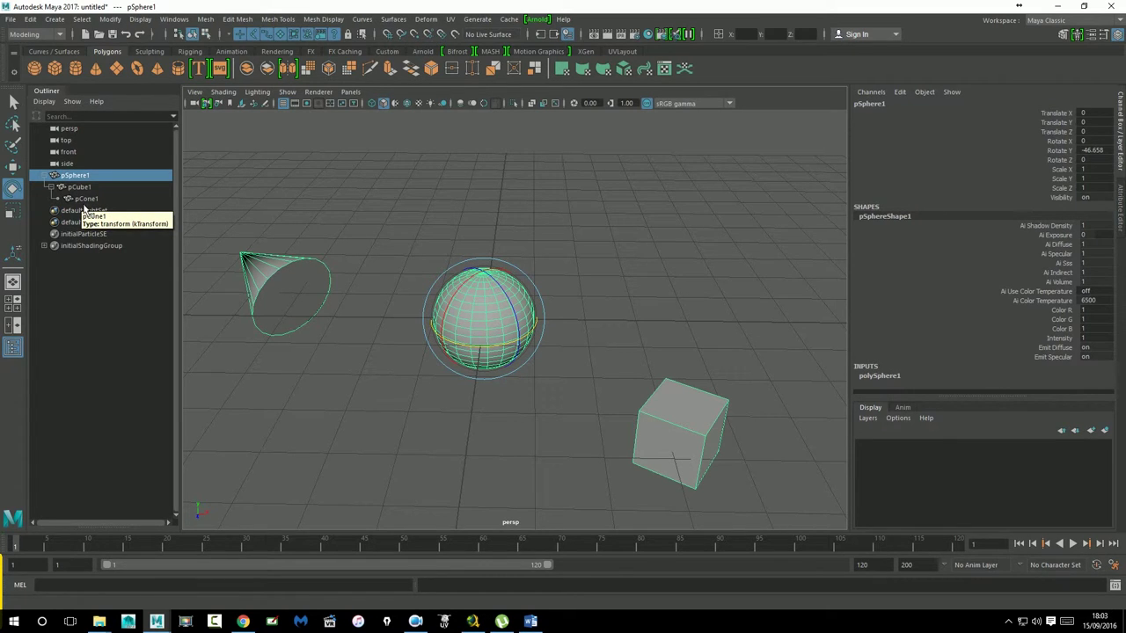
{"action": "left_click", "coordinate": [435, 216]}
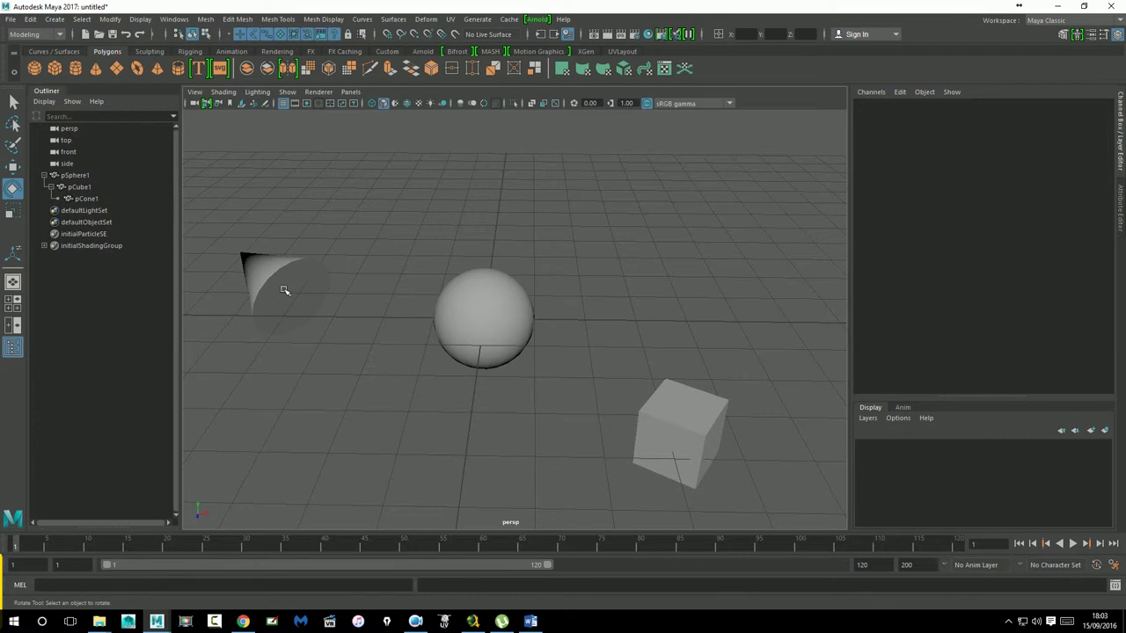
{"action": "left_click", "coordinate": [278, 277]}
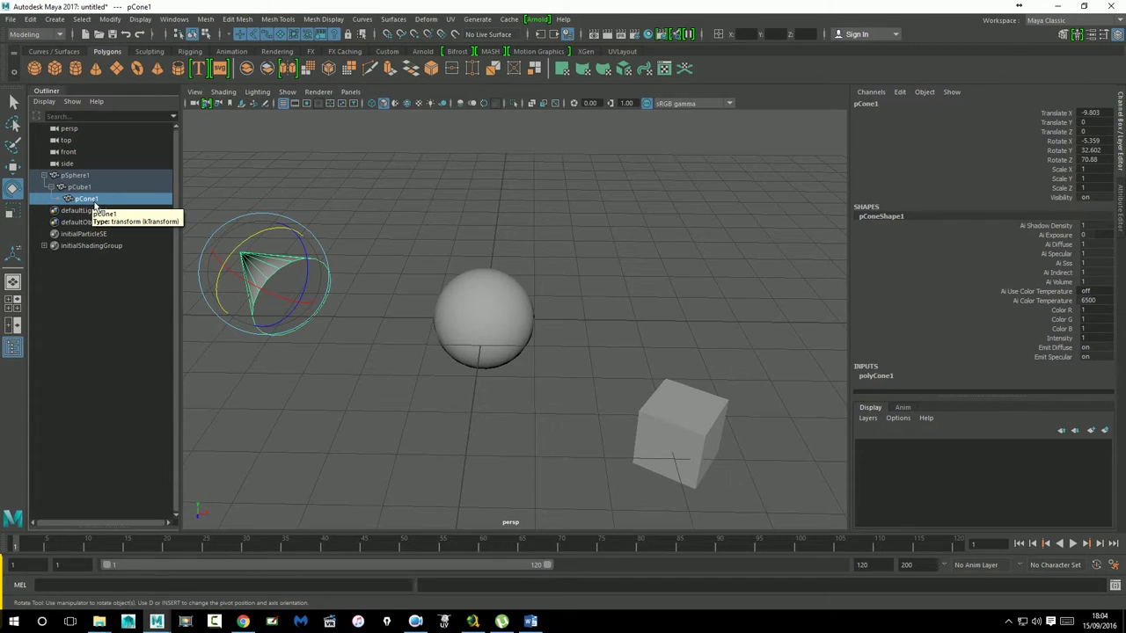
Unparent the cone and cube to world level, then rotate the sphere and cube independently
{"action": "key", "text": "shift+p"}
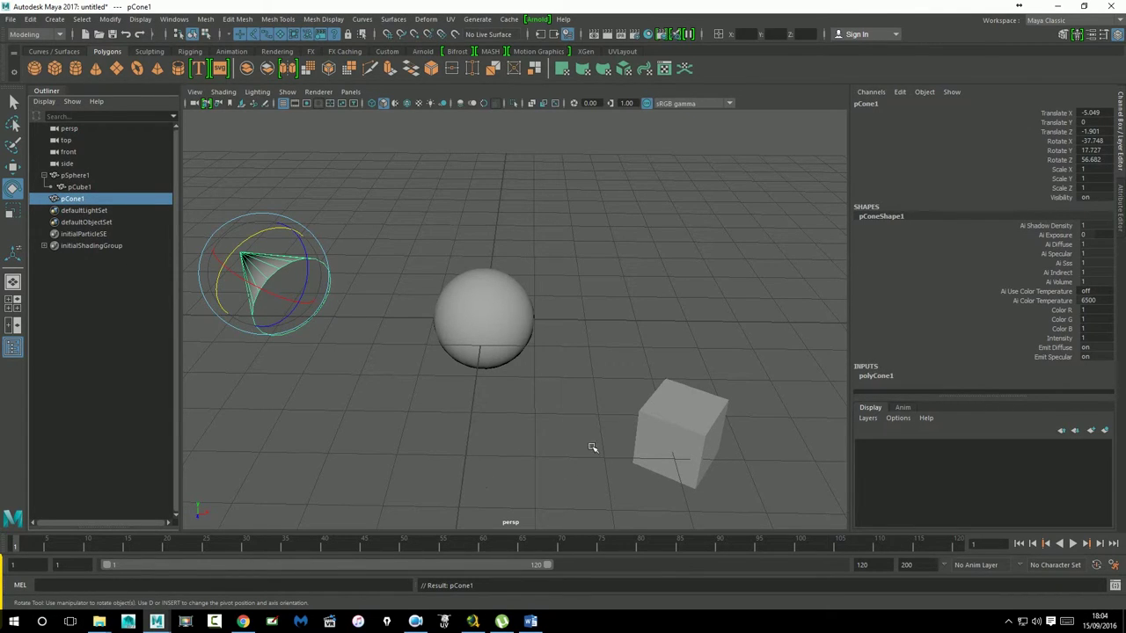
{"action": "left_click", "coordinate": [676, 433]}
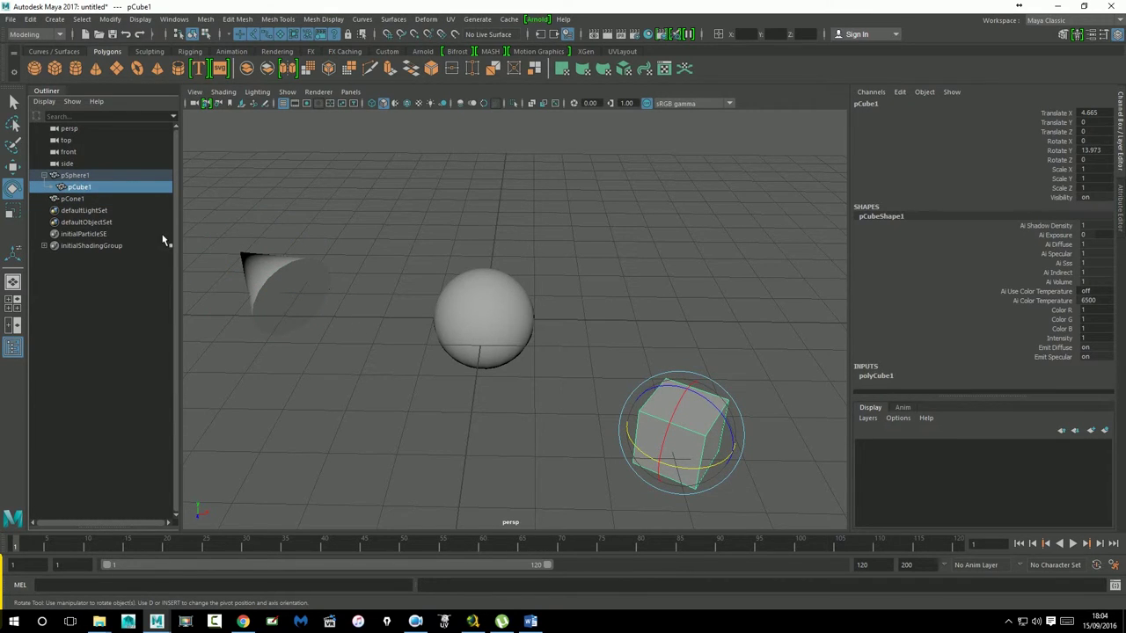
{"action": "key", "text": "shift+p"}
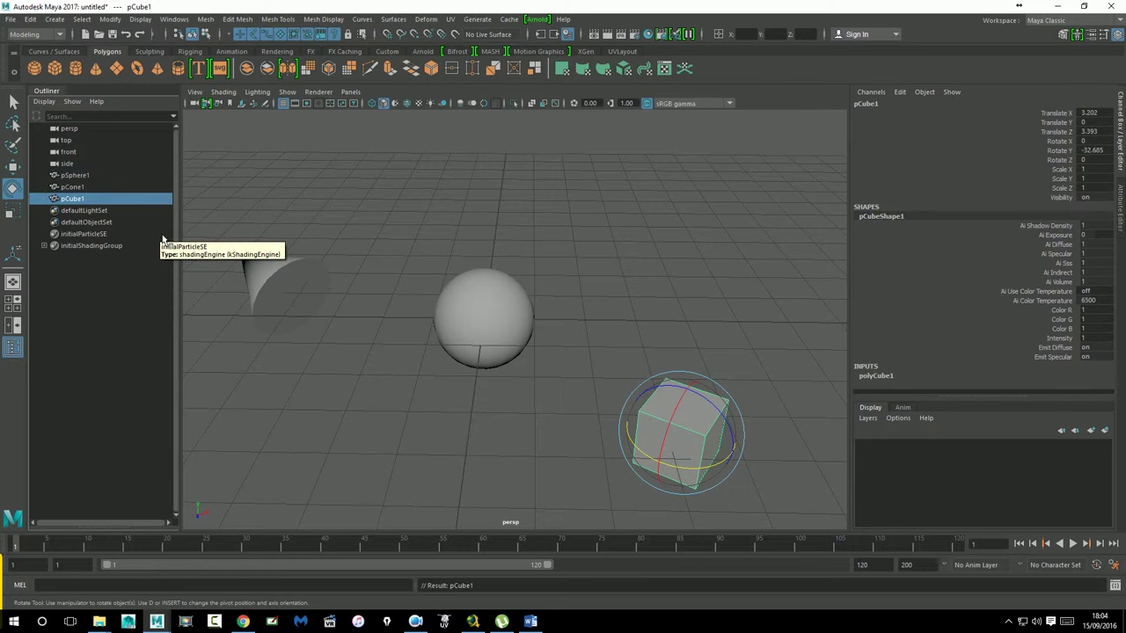
{"action": "left_click", "coordinate": [459, 214]}
{"action": "left_click", "coordinate": [515, 347]}
{"action": "left_click_drag", "start_coordinate": [515, 347], "coordinate": [482, 340]}
{"action": "left_click", "coordinate": [682, 435]}
{"action": "mouse_move", "coordinate": [695, 475]}
{"action": "left_mouse_down"}
{"action": "mouse_move", "coordinate": [342, 292]}
{"action": "mouse_move", "coordinate": [299, 310]}
{"action": "left_mouse_up"}
Delete the cone, the cube and then the sphere one at a time
{"action": "left_click", "coordinate": [308, 303]}
{"action": "left_click_drag", "start_coordinate": [262, 251], "coordinate": [320, 327]}
{"action": "key", "text": "Delete"}
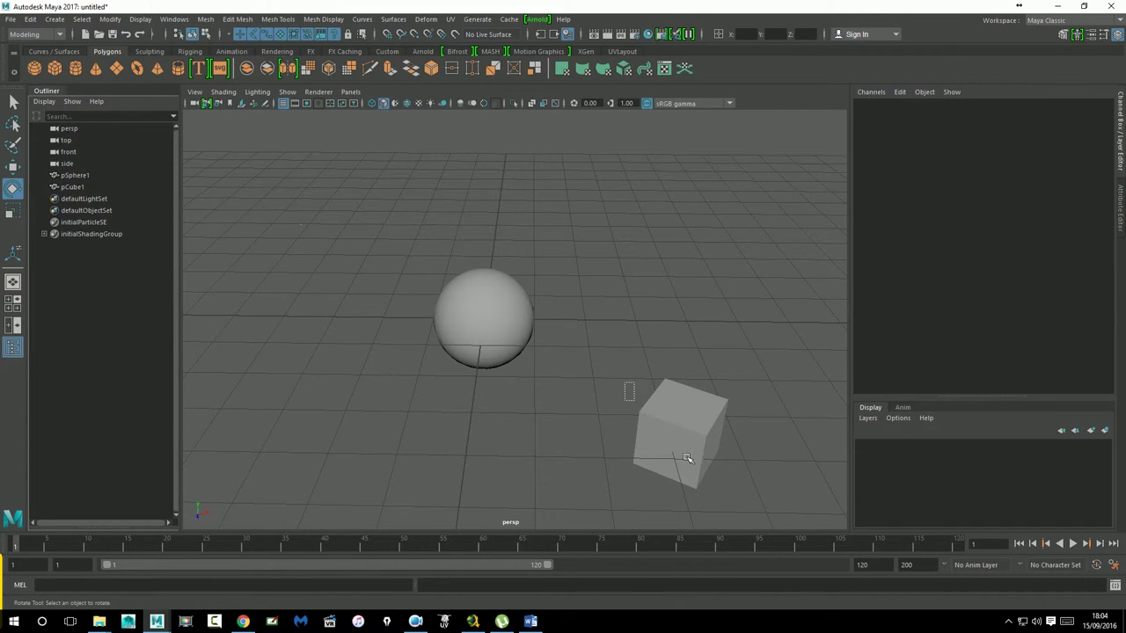
{"action": "left_click_drag", "start_coordinate": [629, 387], "coordinate": [689, 459]}
{"action": "key", "text": "Delete"}
{"action": "left_click_drag", "start_coordinate": [361, 216], "coordinate": [692, 458]}
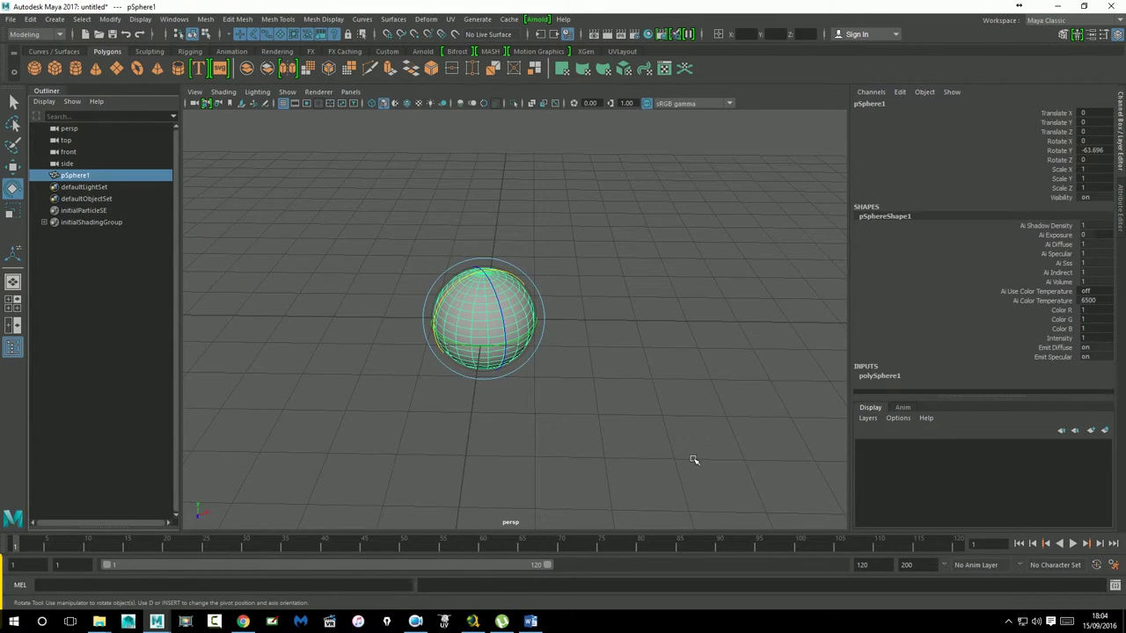
{"action": "key", "text": "Delete"}
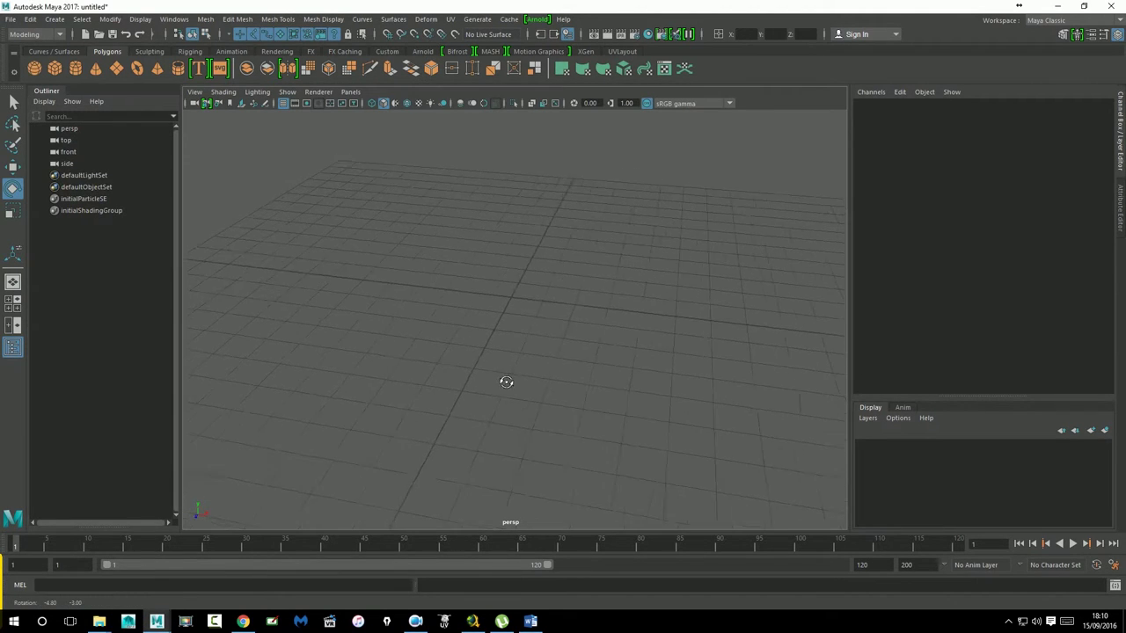
Create a polygon cube and sphere, slide the sphere to Translate X 2.961, and select both
{"action": "right_click_drag", "start_coordinate": [505, 382], "coordinate": [575, 346], "text": "alt"}
{"action": "mouse_move", "coordinate": [513, 322]}
{"action": "middle_mouse_down", "text": "alt"}
{"action": "mouse_move", "coordinate": [479, 321]}
{"action": "mouse_move", "coordinate": [489, 330]}
{"action": "middle_mouse_up", "text": "alt"}
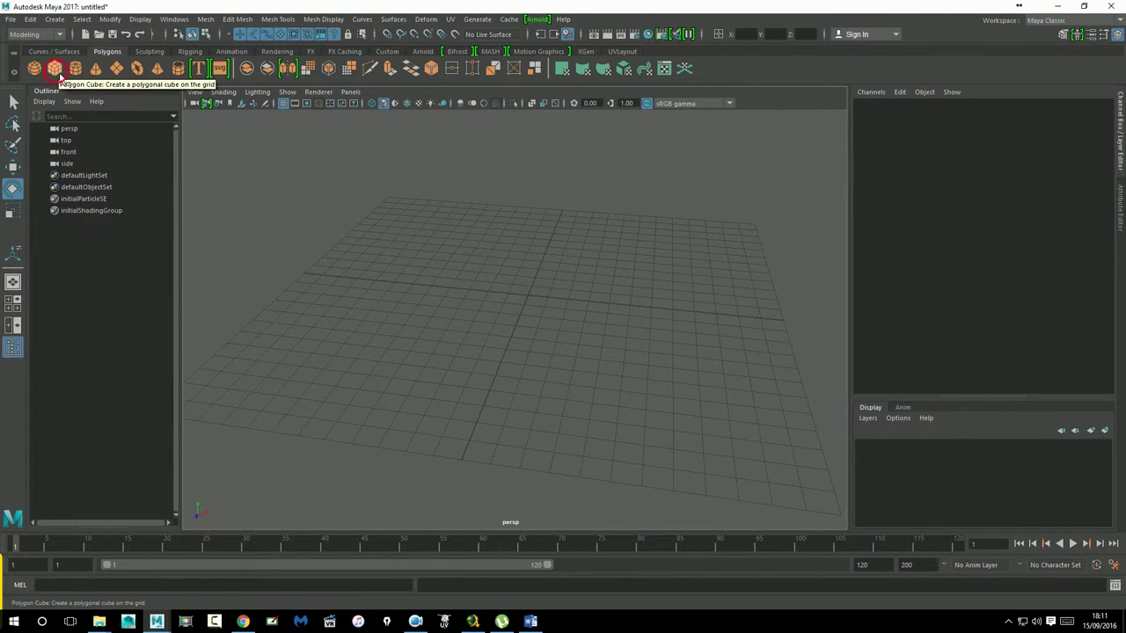
{"action": "left_click", "coordinate": [55, 72]}
{"action": "left_click", "coordinate": [34, 68]}
{"action": "key", "text": "w"}
{"action": "left_click_drag", "start_coordinate": [595, 308], "coordinate": [659, 327]}
{"action": "scroll", "coordinate": [563, 373], "scroll_direction": "up", "scroll_amount": 3}
{"action": "scroll", "coordinate": [633, 374], "scroll_direction": "up", "scroll_amount": 3}
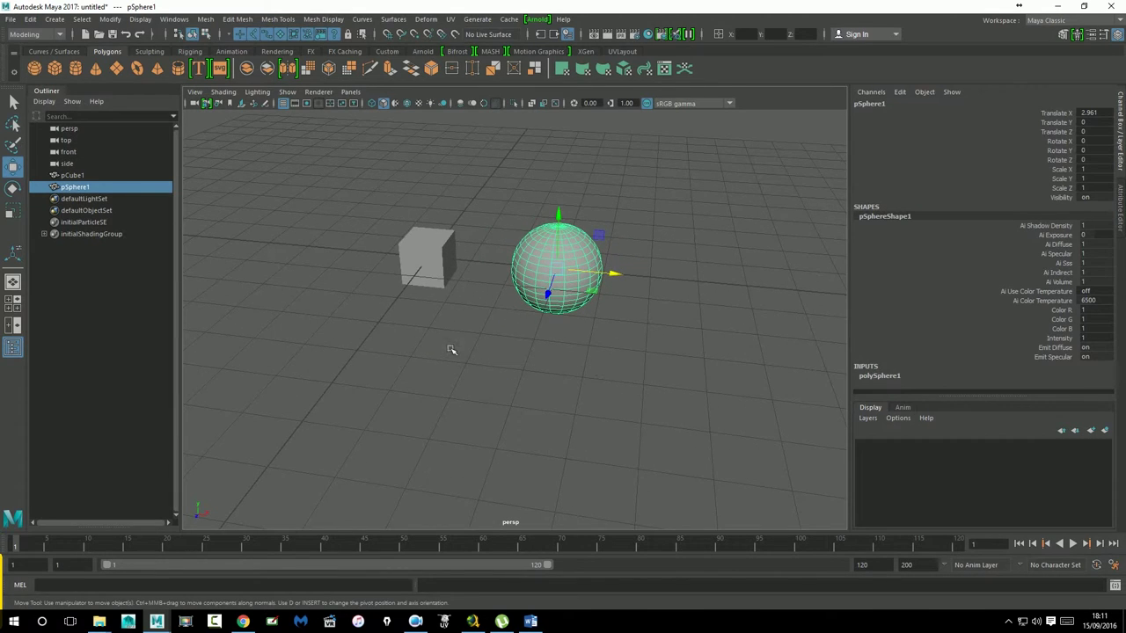
{"action": "left_click", "coordinate": [425, 264], "text": "shift"}
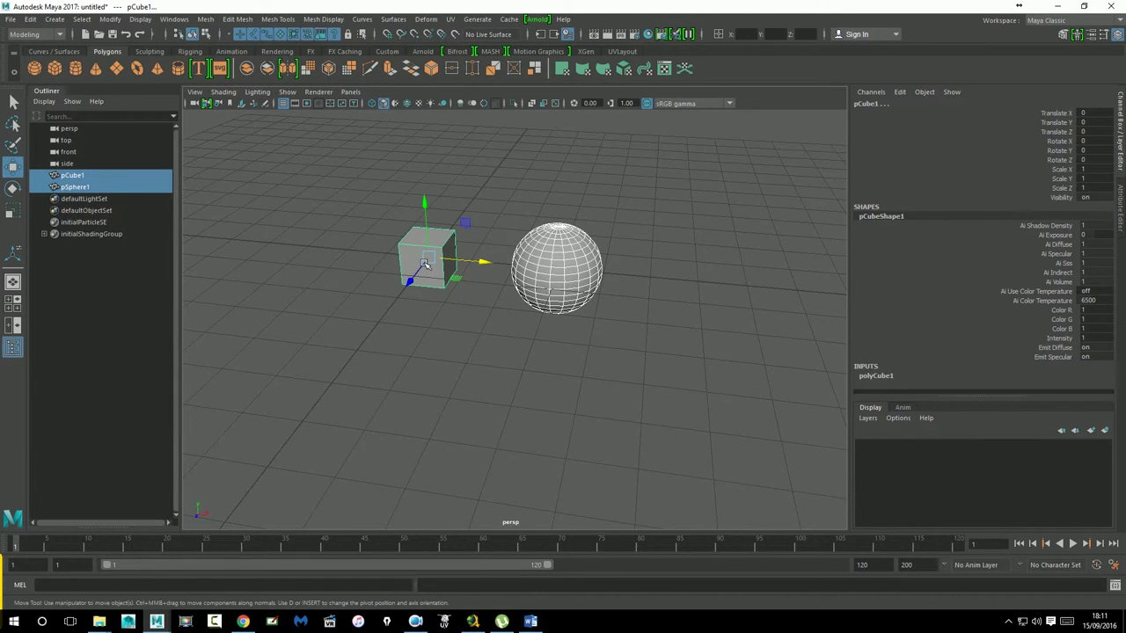
Group the cube and sphere into group1 and inspect its pSphere1 and pCube1 children
{"action": "key", "text": "ctrl+g"}
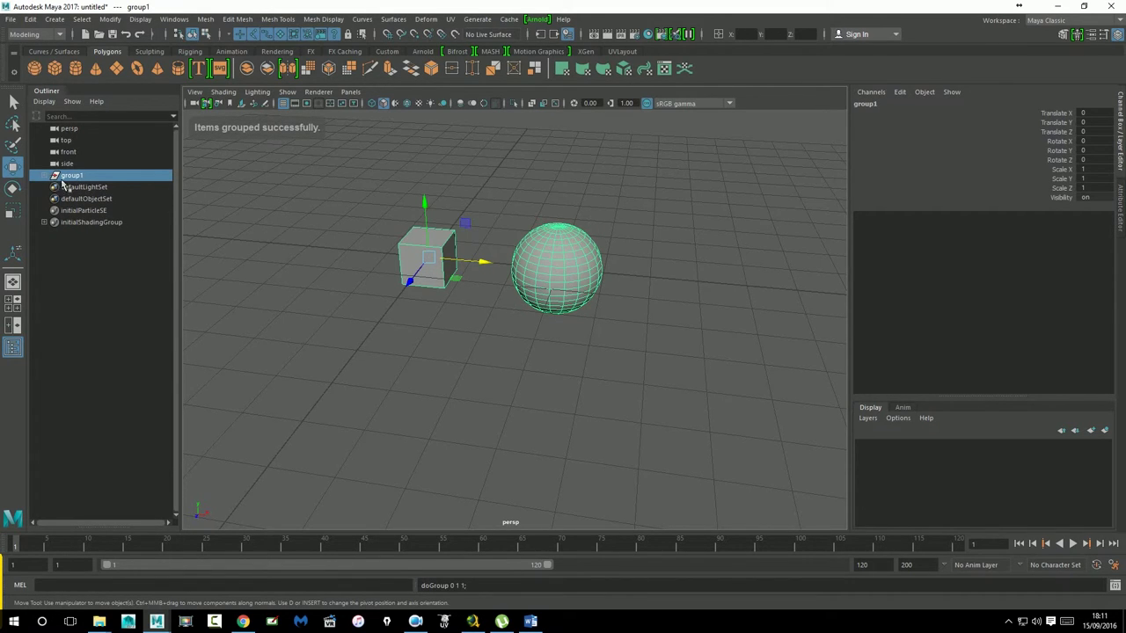
{"action": "left_click", "coordinate": [48, 176]}
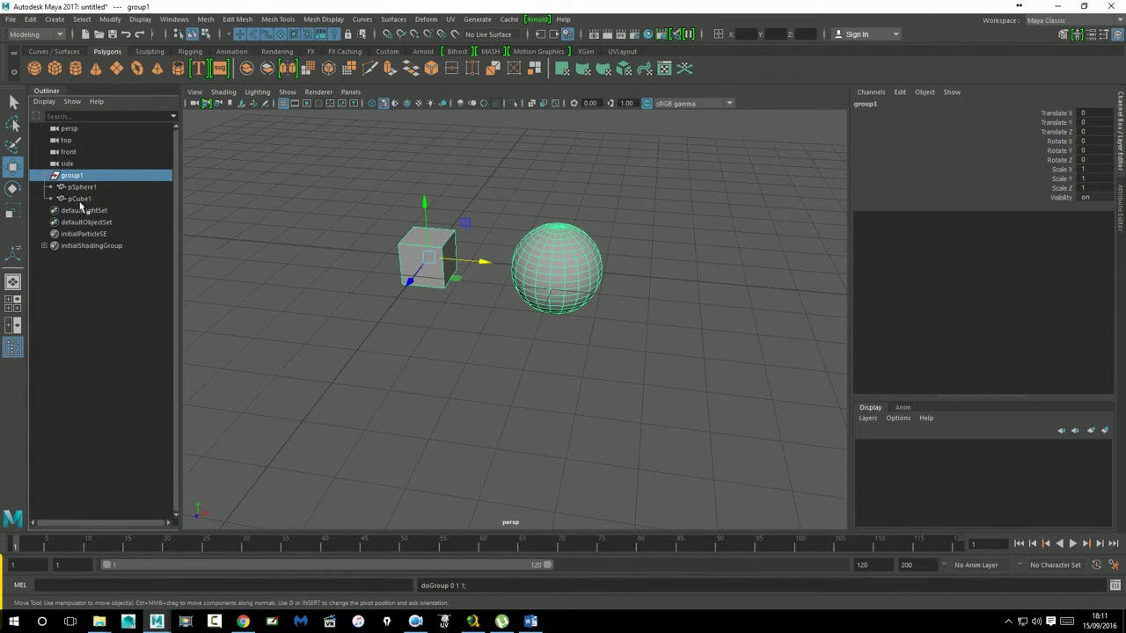
{"action": "left_click", "coordinate": [82, 189]}
{"action": "left_click", "coordinate": [79, 187]}
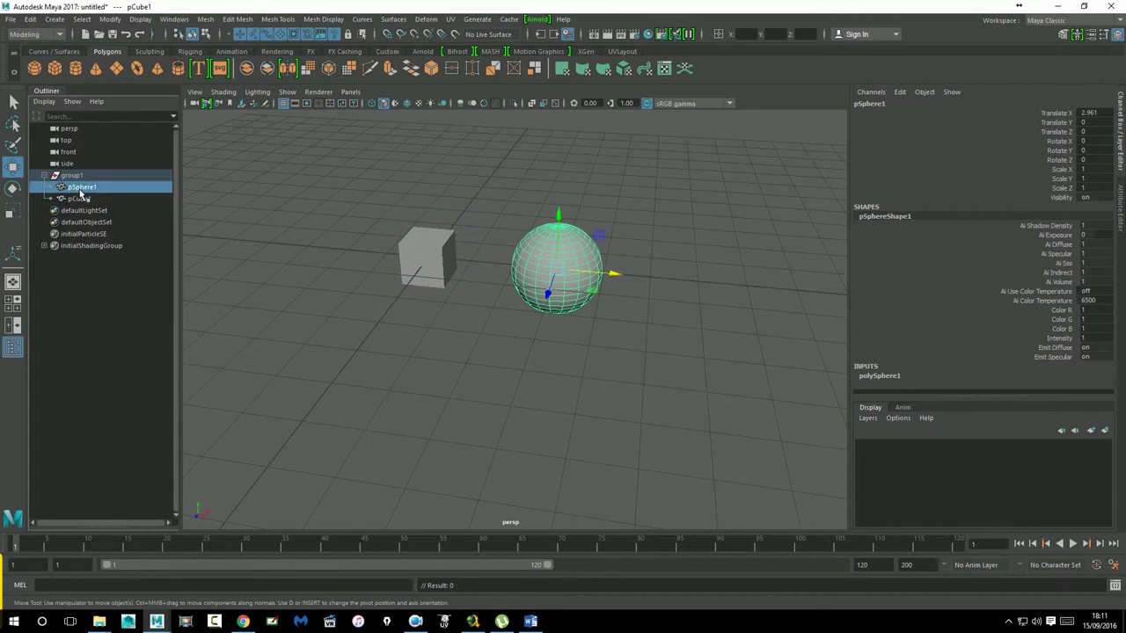
{"action": "left_click", "coordinate": [79, 199]}
{"action": "left_click", "coordinate": [361, 396]}
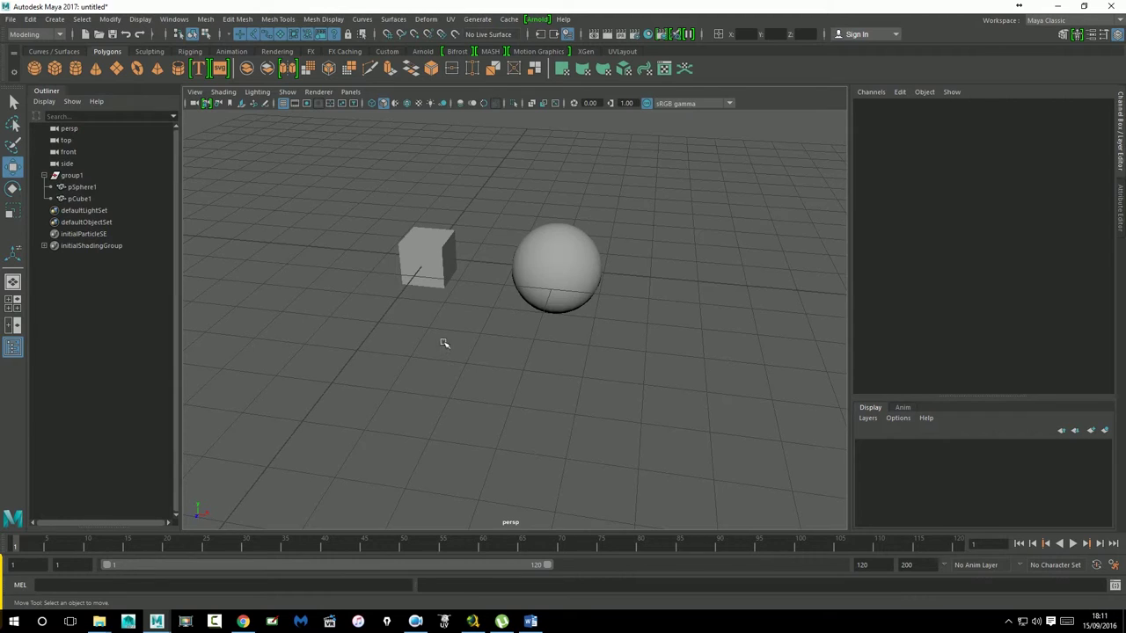
Put the cube into its own group2 inside group1, then delete group1
{"action": "left_click", "coordinate": [439, 256]}
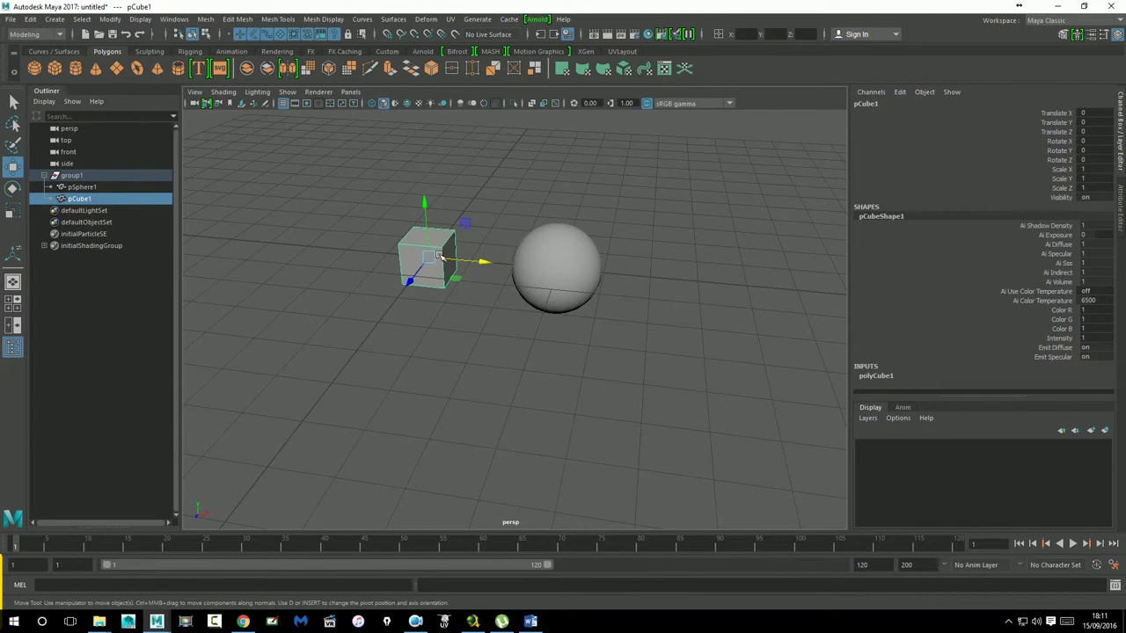
{"action": "key", "text": "ctrl+g"}
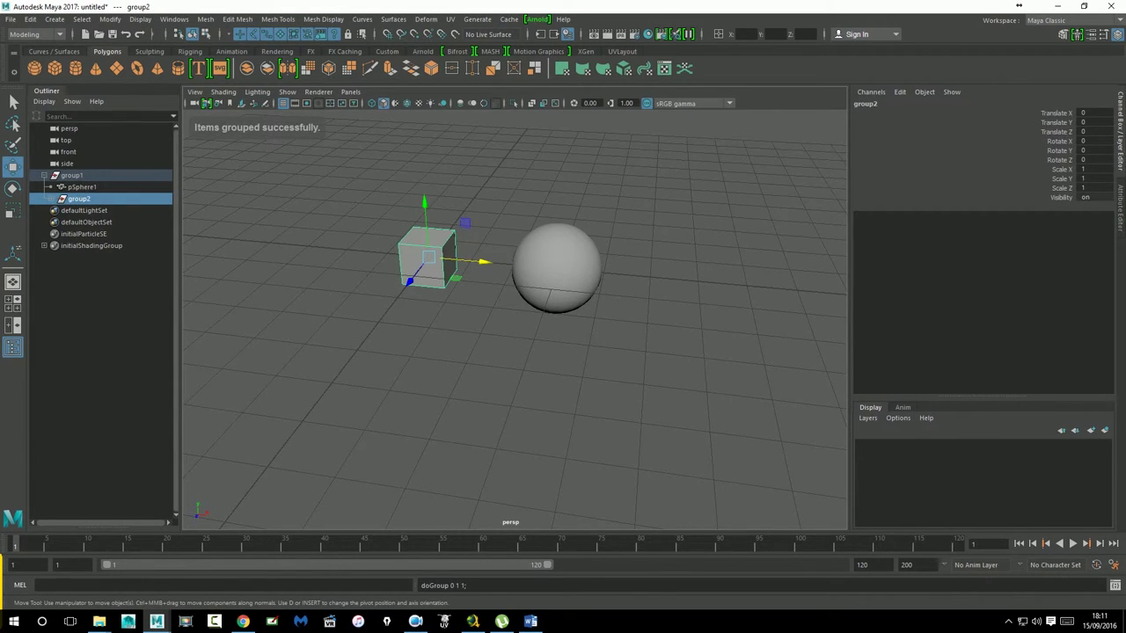
{"action": "left_click", "coordinate": [55, 199]}
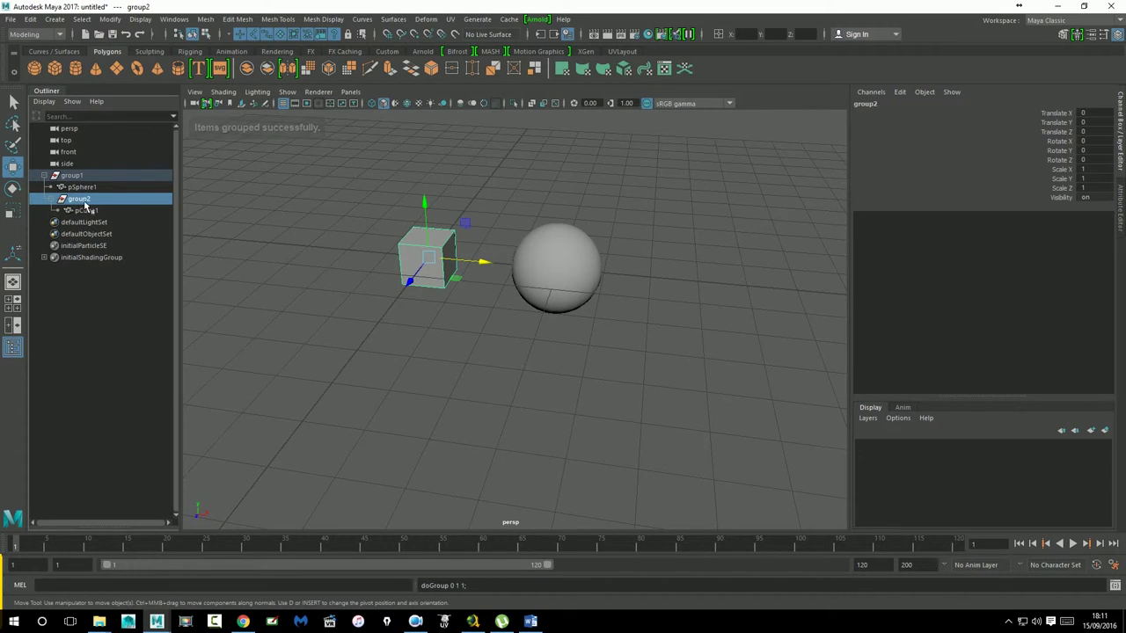
{"action": "left_click", "coordinate": [90, 212]}
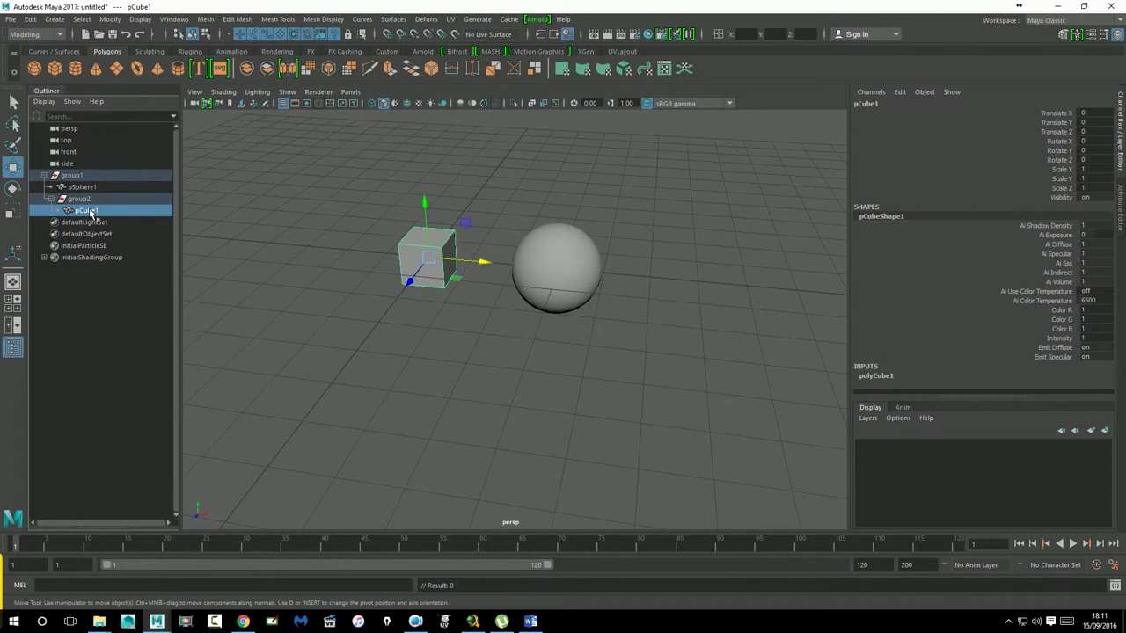
{"action": "left_click", "coordinate": [344, 370]}
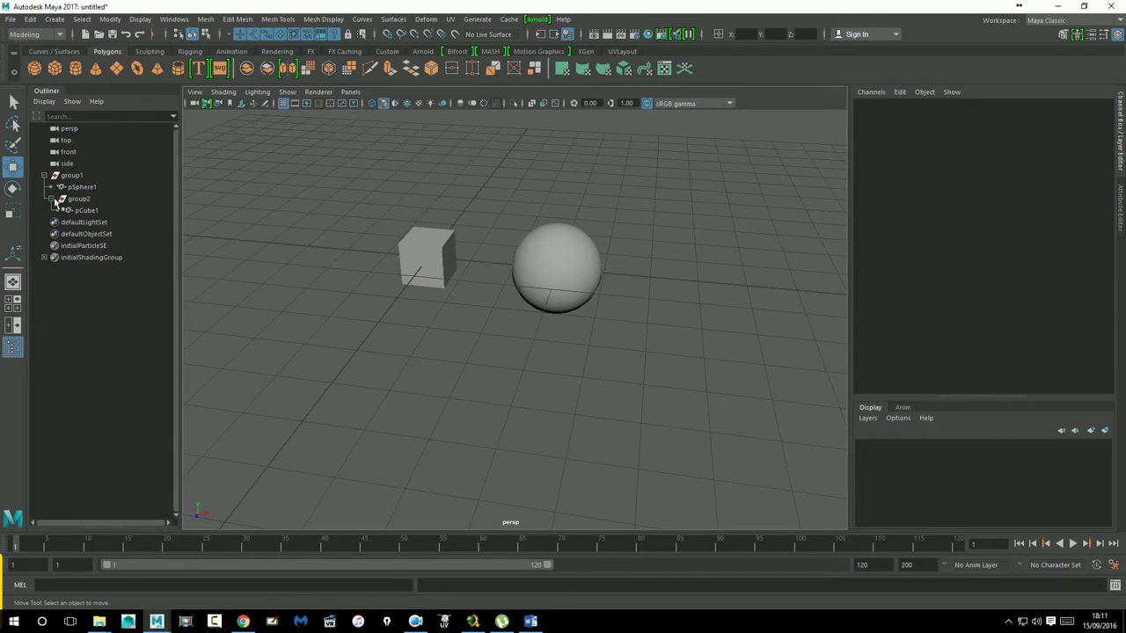
{"action": "left_click", "coordinate": [75, 176]}
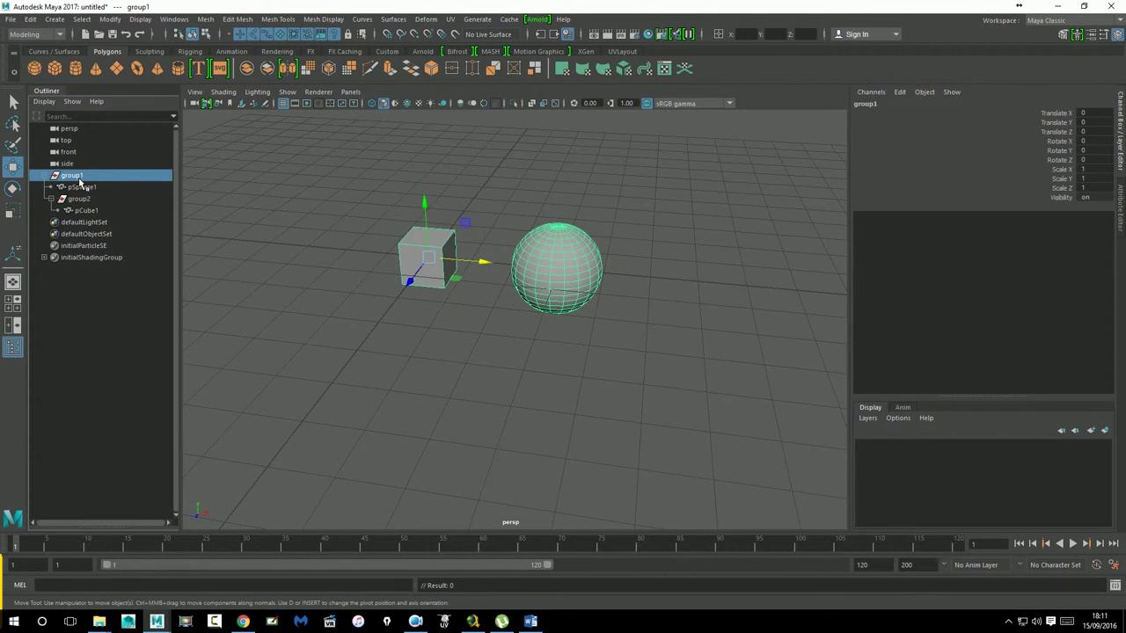
{"action": "key", "text": "Delete"}
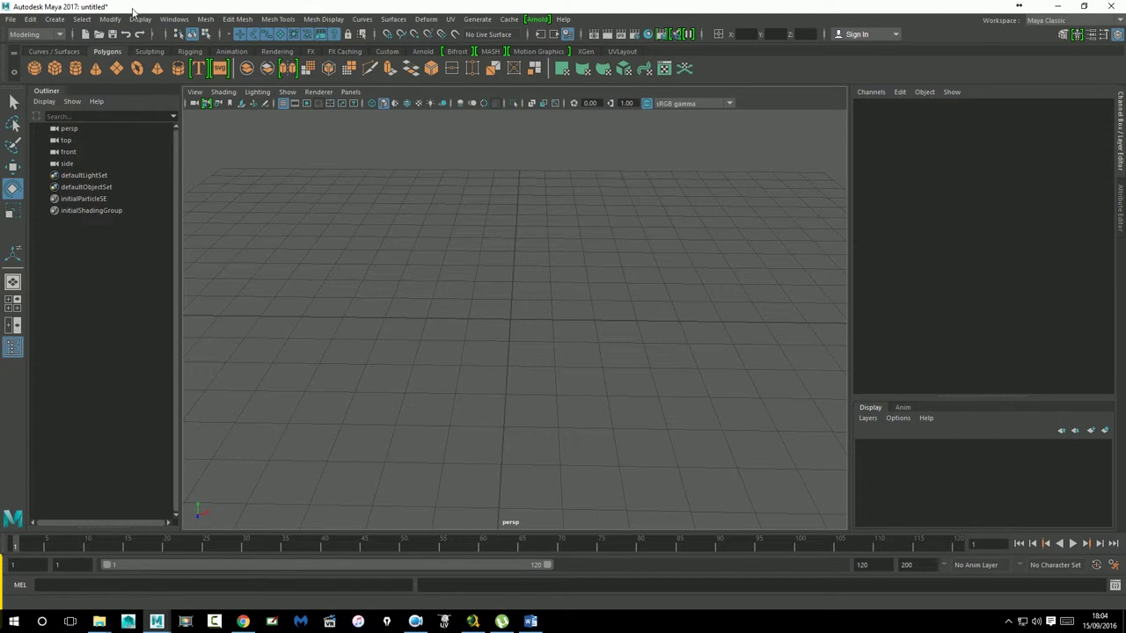
Add locator1 at the origin via Create > Locator and orbit around it to inspect it
{"action": "left_click", "coordinate": [52, 21]}
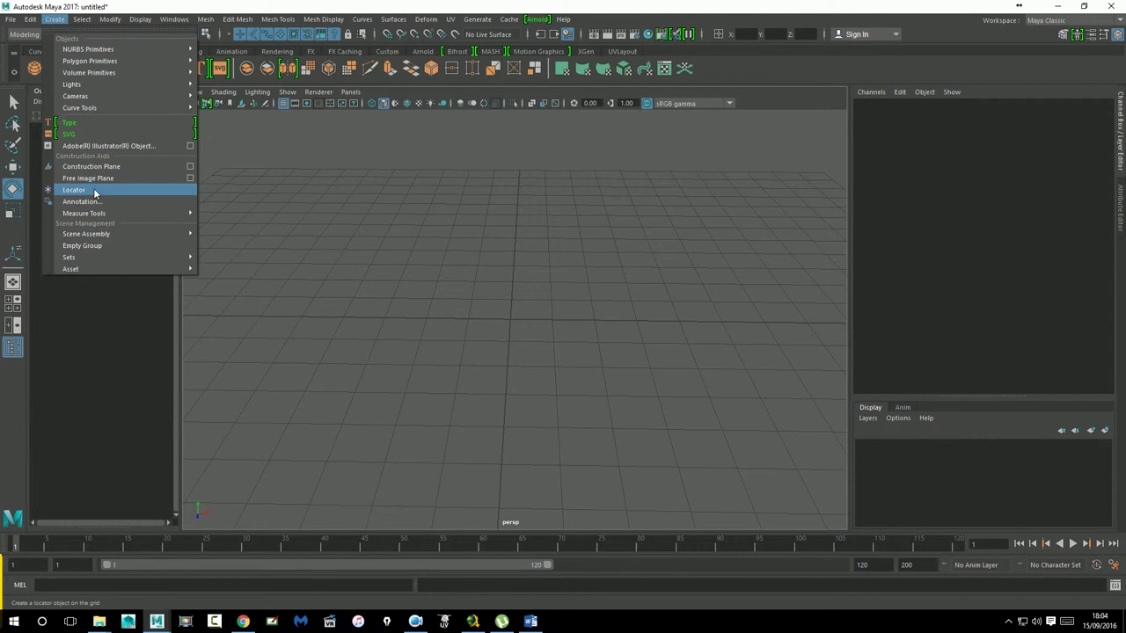
{"action": "left_click", "coordinate": [95, 193]}
{"action": "left_click", "coordinate": [732, 369]}
{"action": "left_click_drag", "start_coordinate": [592, 413], "coordinate": [442, 271], "text": "alt"}
{"action": "mouse_move", "coordinate": [405, 231]}
{"action": "left_mouse_down"}
{"action": "mouse_move", "coordinate": [568, 372]}
{"action": "mouse_move", "coordinate": [576, 395]}
{"action": "left_mouse_up"}
{"action": "mouse_move", "coordinate": [583, 452]}
{"action": "left_mouse_down", "text": "alt"}
{"action": "mouse_move", "coordinate": [648, 445]}
{"action": "mouse_move", "coordinate": [520, 392]}
{"action": "mouse_move", "coordinate": [531, 393]}
{"action": "left_mouse_up", "text": "alt"}
{"action": "left_click", "coordinate": [618, 435]}
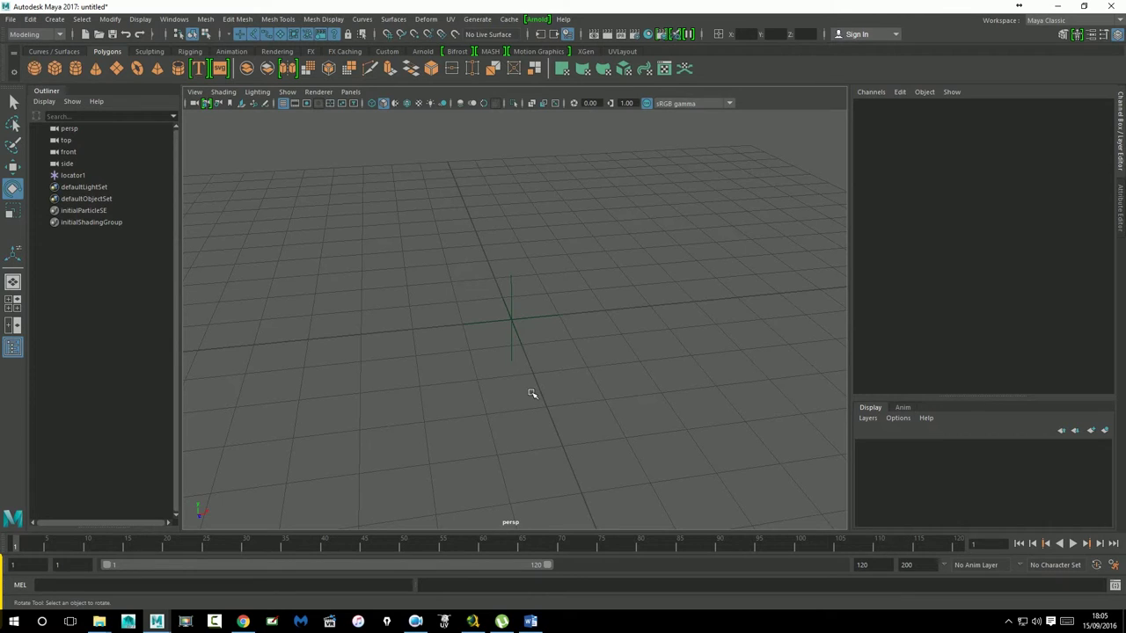
{"action": "left_click_drag", "start_coordinate": [370, 210], "coordinate": [701, 479]}
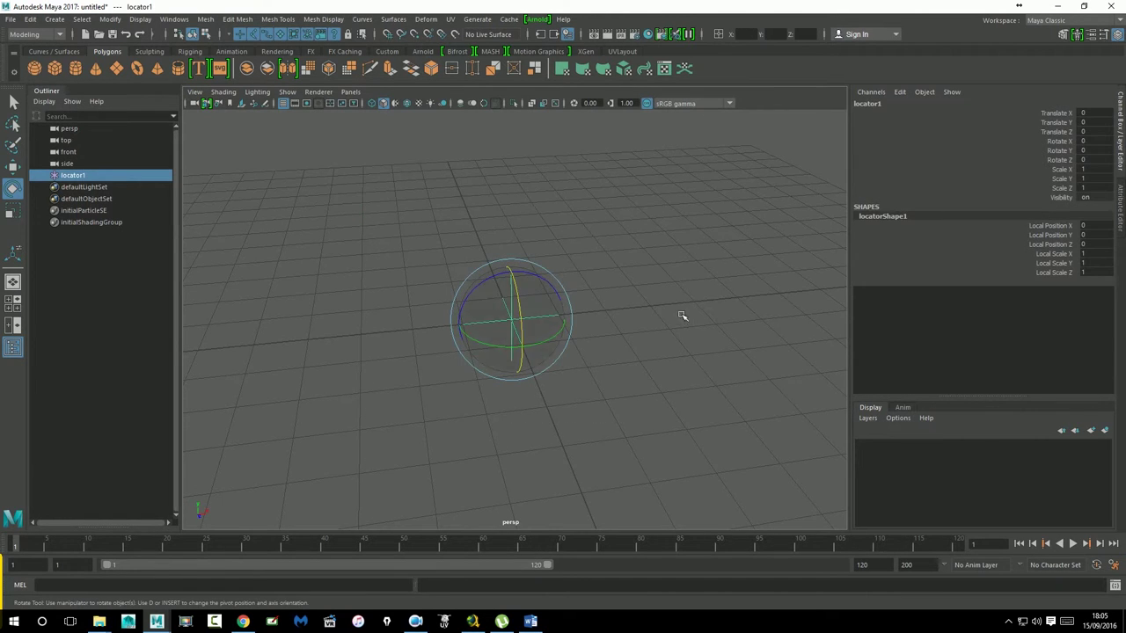
{"action": "left_click_drag", "start_coordinate": [666, 307], "coordinate": [623, 307], "text": "alt"}
{"action": "left_click", "coordinate": [593, 279]}
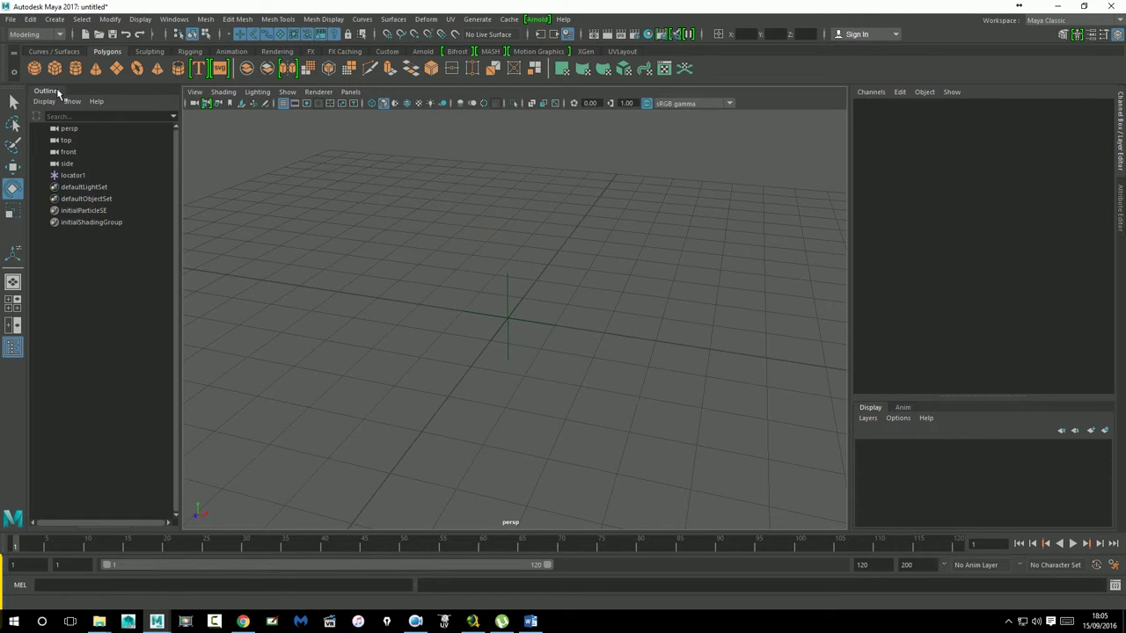
Create a polygon cube and parent pCube1 under locator1 in the Outliner
{"action": "left_click", "coordinate": [54, 68]}
{"action": "left_click", "coordinate": [13, 167]}
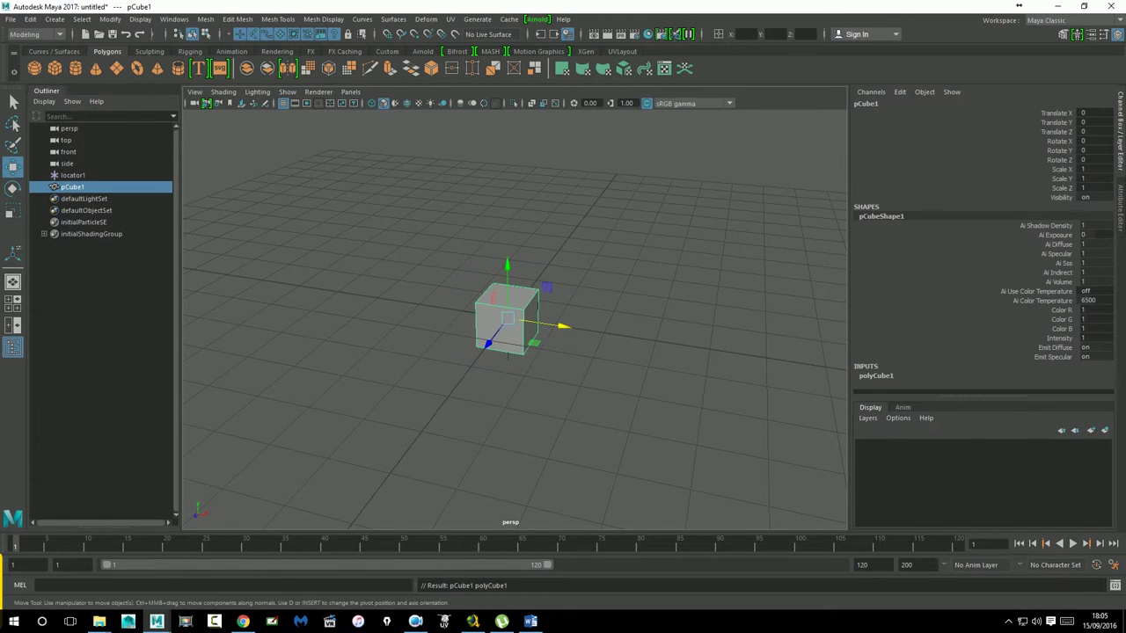
{"action": "left_click_drag", "start_coordinate": [528, 388], "coordinate": [379, 377], "text": "alt"}
{"action": "right_click_drag", "start_coordinate": [379, 378], "coordinate": [668, 372], "text": "alt"}
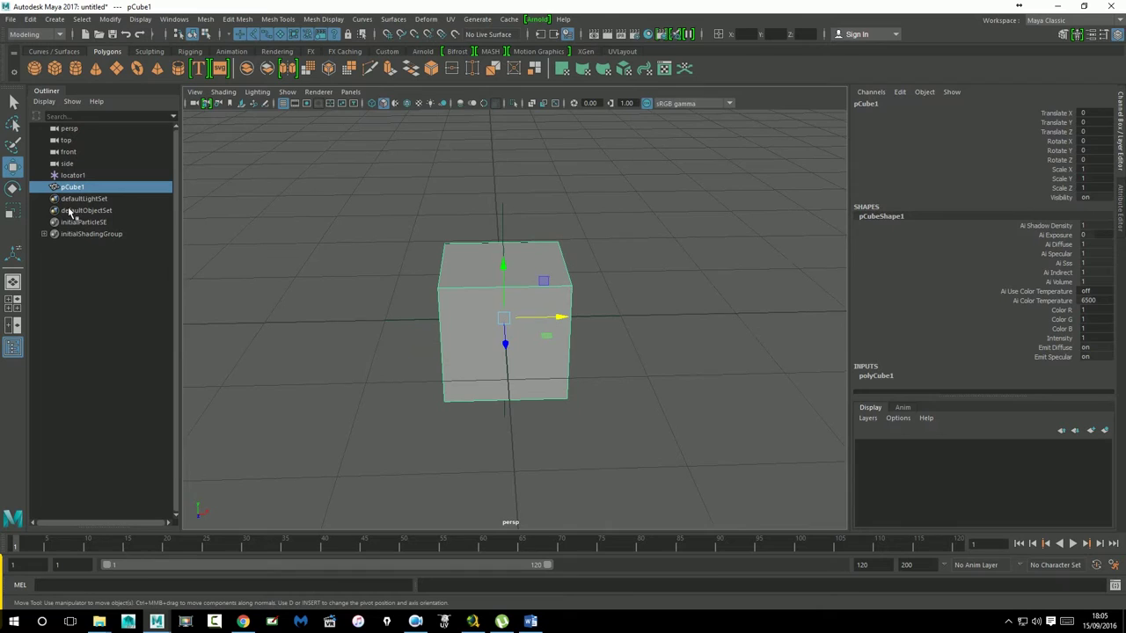
{"action": "middle_click_drag", "start_coordinate": [70, 191], "coordinate": [77, 179]}
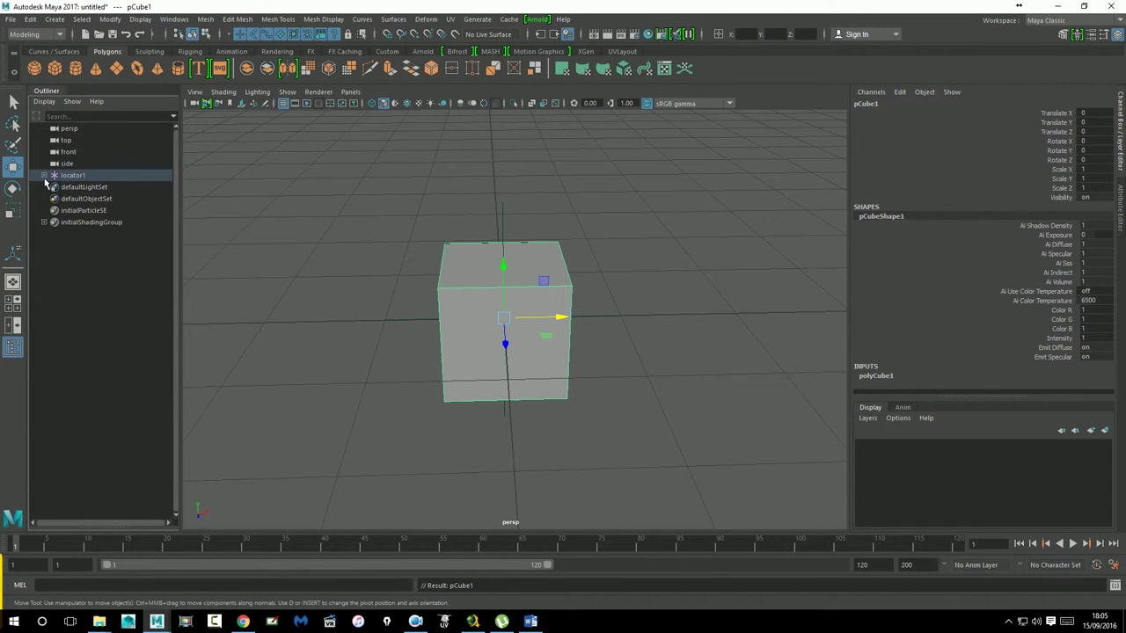
{"action": "left_click", "coordinate": [44, 175]}
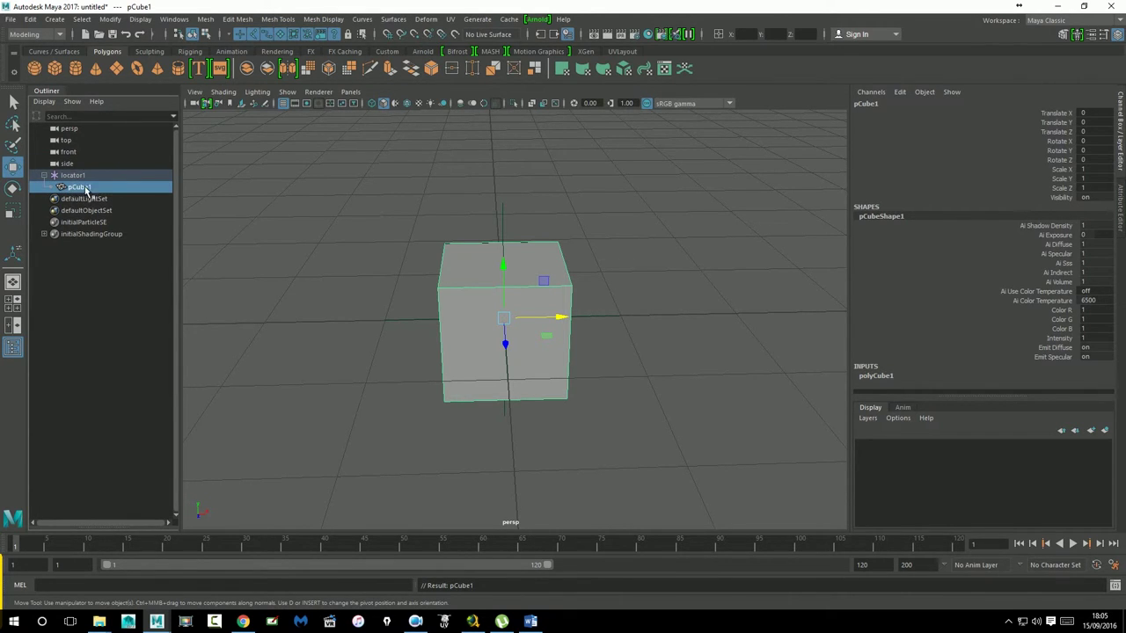
Move locator1 with its child cube along X, then undo the move
{"action": "left_click", "coordinate": [74, 176]}
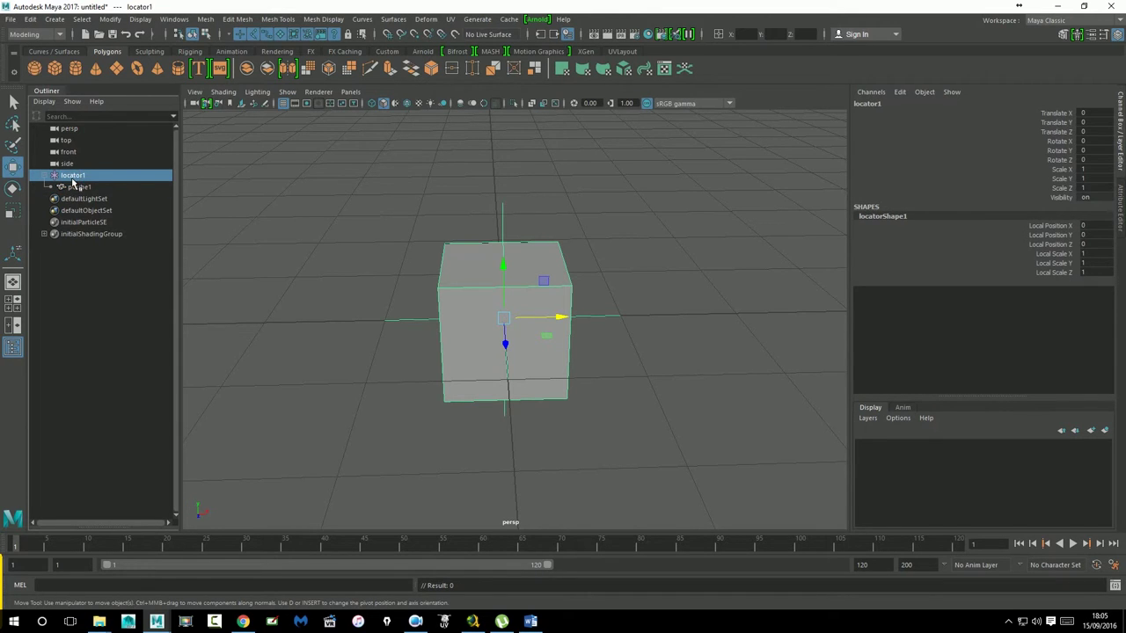
{"action": "left_click", "coordinate": [273, 206]}
{"action": "left_click_drag", "start_coordinate": [470, 172], "coordinate": [539, 227]}
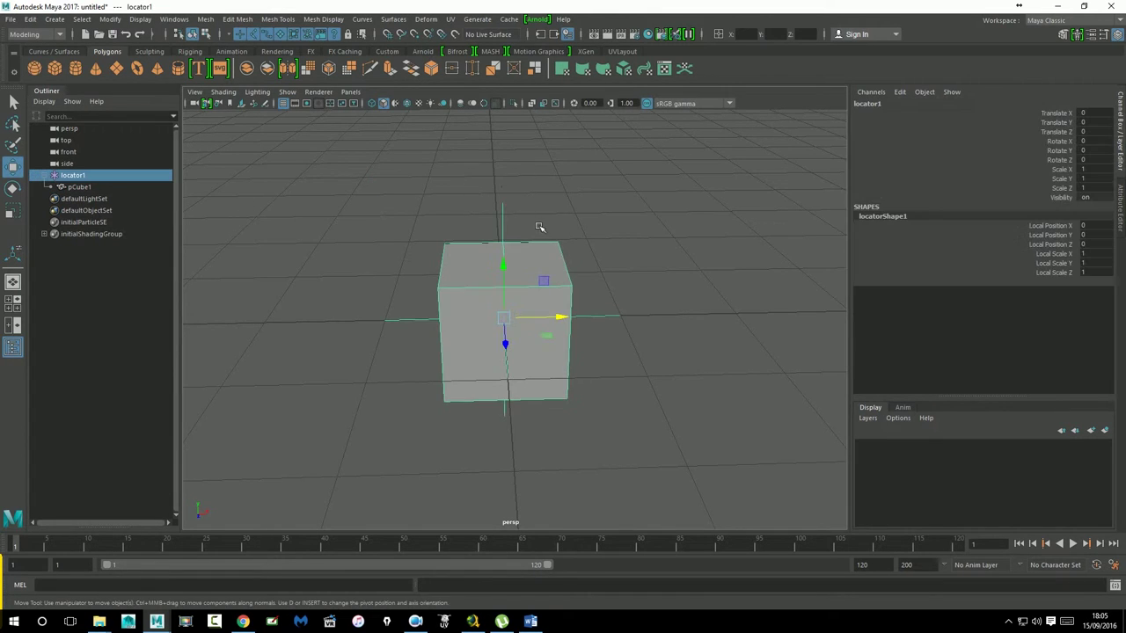
{"action": "left_click_drag", "start_coordinate": [603, 249], "coordinate": [664, 378], "text": "shift"}
{"action": "left_click_drag", "start_coordinate": [484, 202], "coordinate": [532, 226]}
{"action": "left_click_drag", "start_coordinate": [564, 333], "coordinate": [584, 332]}
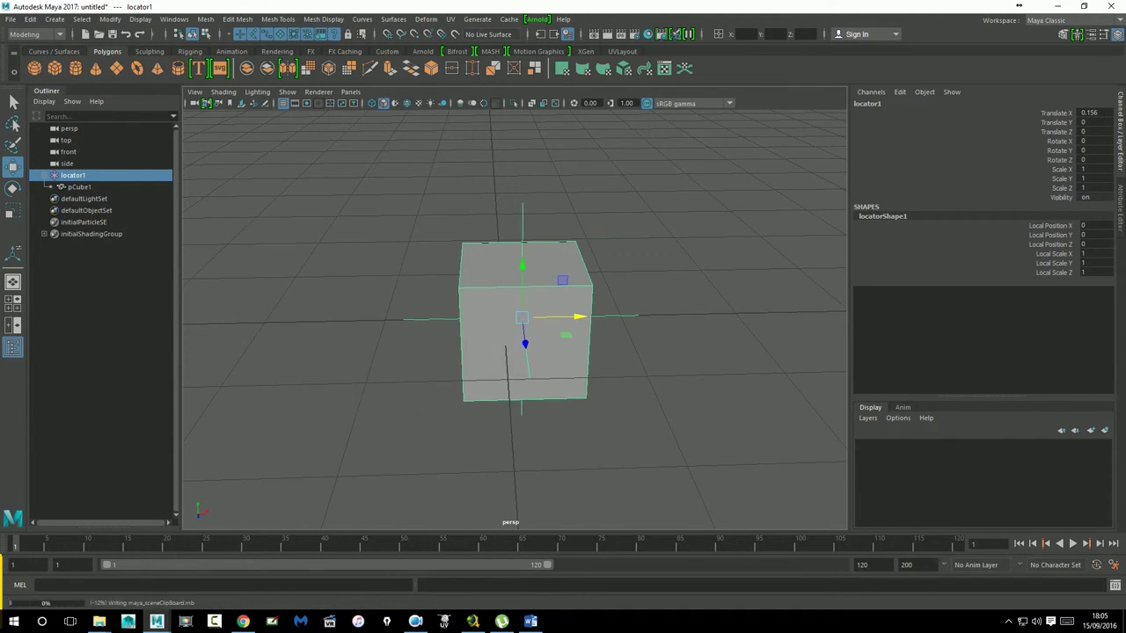
{"action": "key", "text": "ctrl+z"}
{"action": "key", "text": "ctrl+z"}
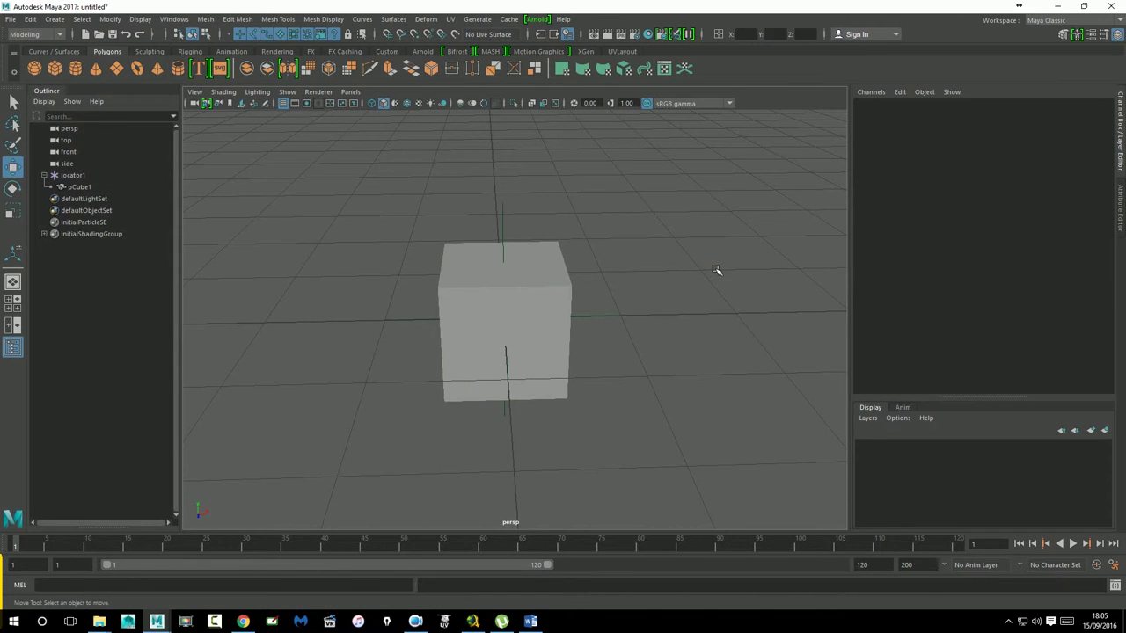
Add a second cube, slide it right along X, and parent it under locator1
{"action": "left_click", "coordinate": [62, 74]}
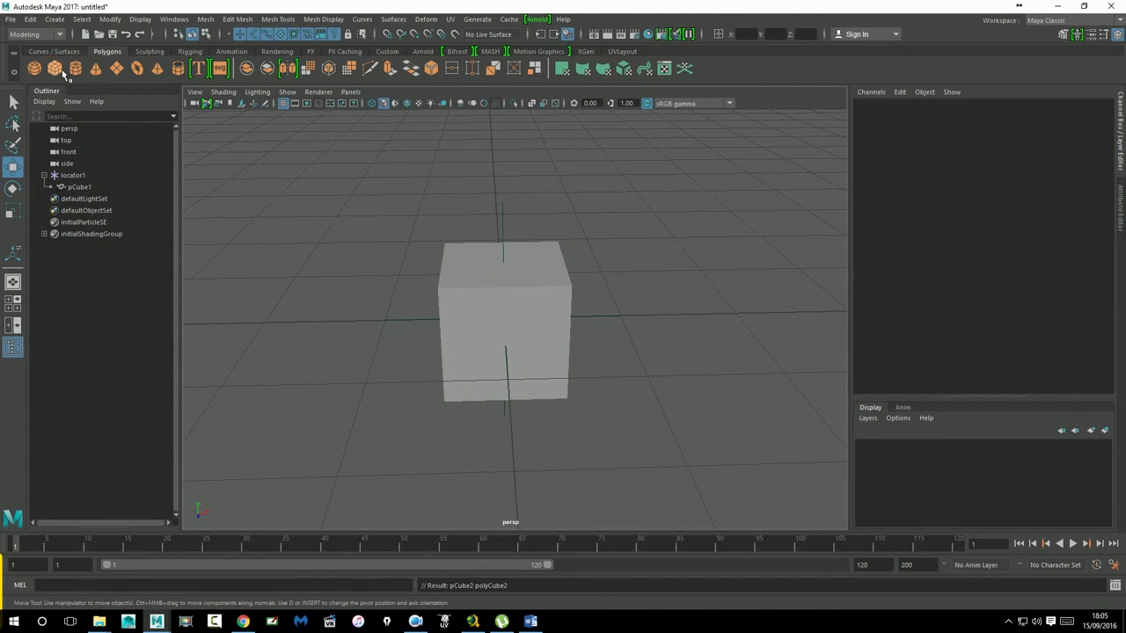
{"action": "left_click_drag", "start_coordinate": [581, 322], "coordinate": [766, 315]}
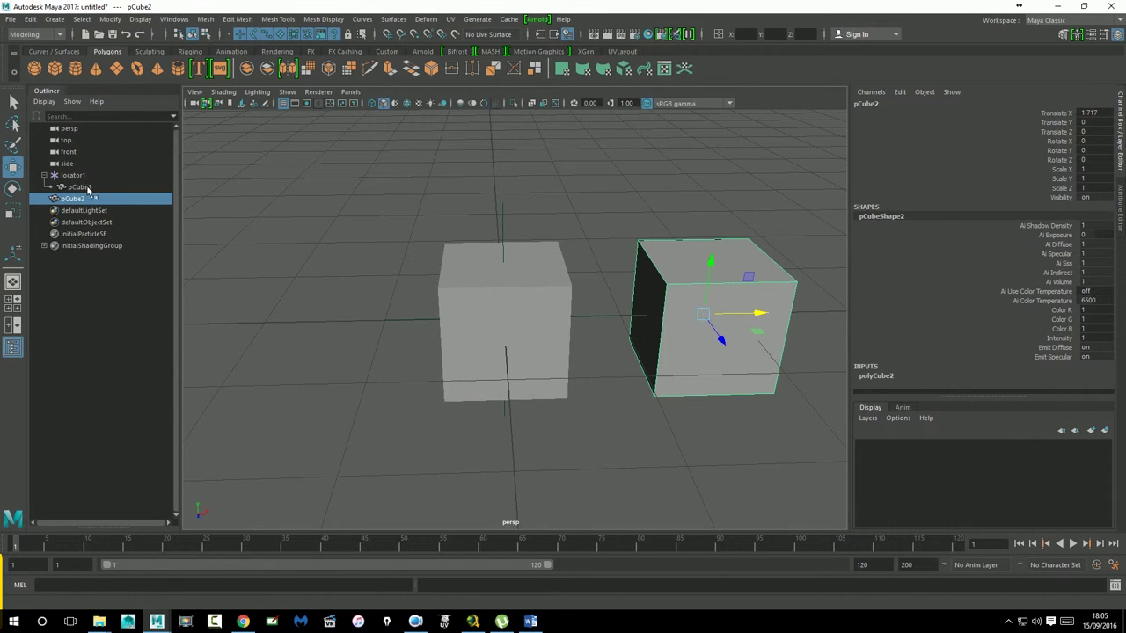
{"action": "left_click", "coordinate": [508, 223], "text": "shift"}
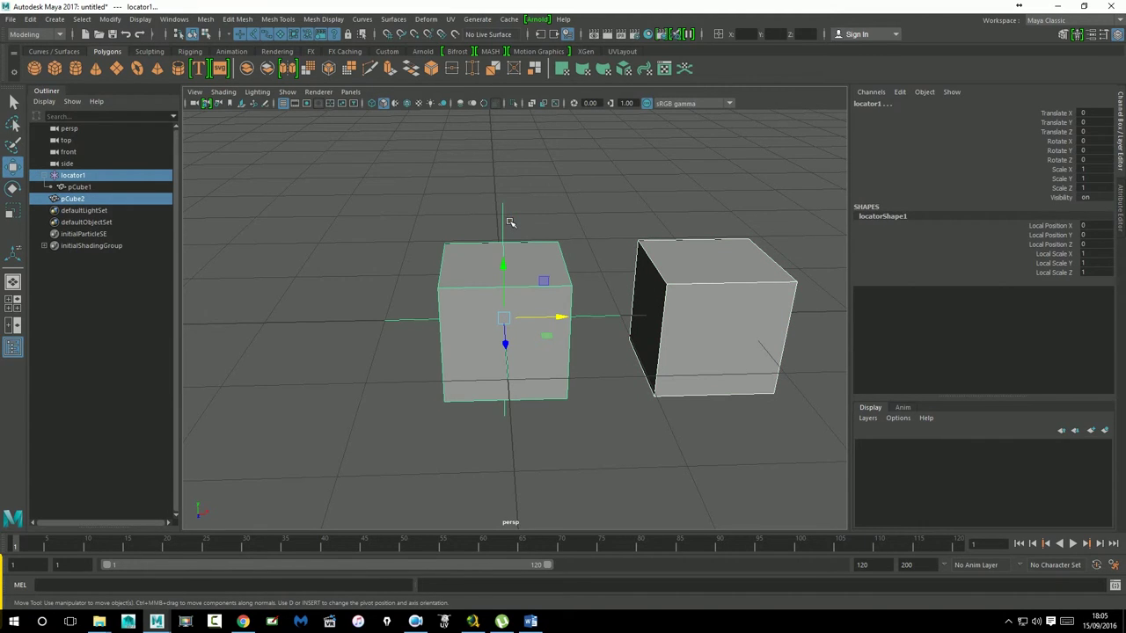
{"action": "left_click", "coordinate": [691, 258]}
{"action": "key", "text": "ctrl+z"}
{"action": "key", "text": "p"}
Test-move locator1 with both child cubes along X, then undo the move
{"action": "left_click", "coordinate": [582, 164]}
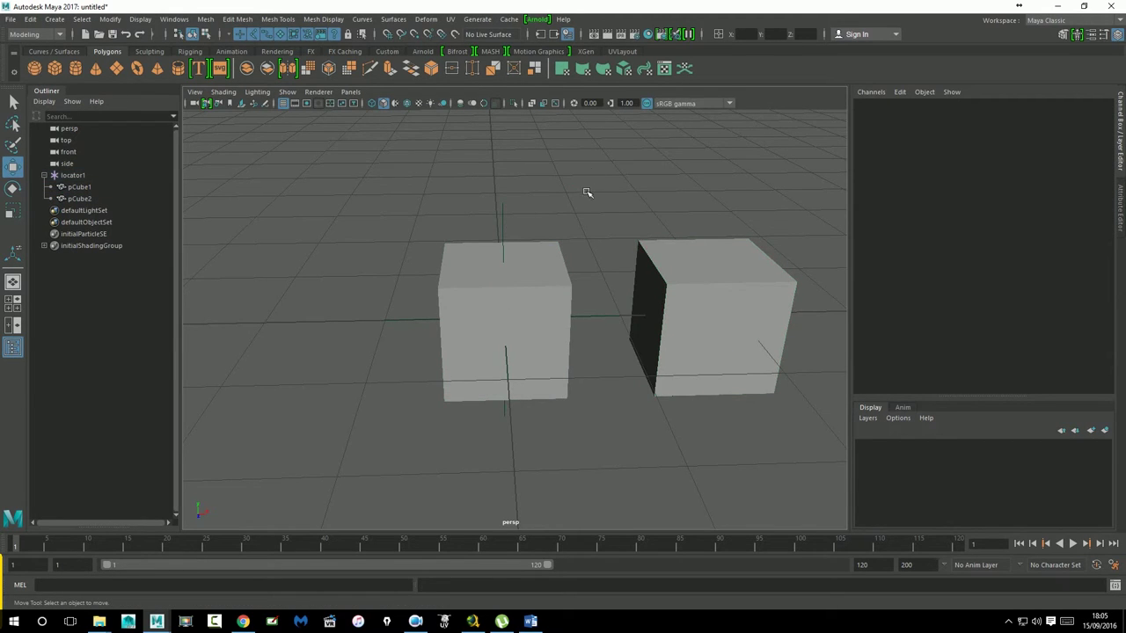
{"action": "scroll", "coordinate": [591, 220], "scroll_direction": "down", "scroll_amount": 2}
{"action": "mouse_move", "coordinate": [551, 263]}
{"action": "left_mouse_down", "text": "alt"}
{"action": "mouse_move", "coordinate": [490, 208]}
{"action": "mouse_move", "coordinate": [536, 244]}
{"action": "left_mouse_up", "text": "alt"}
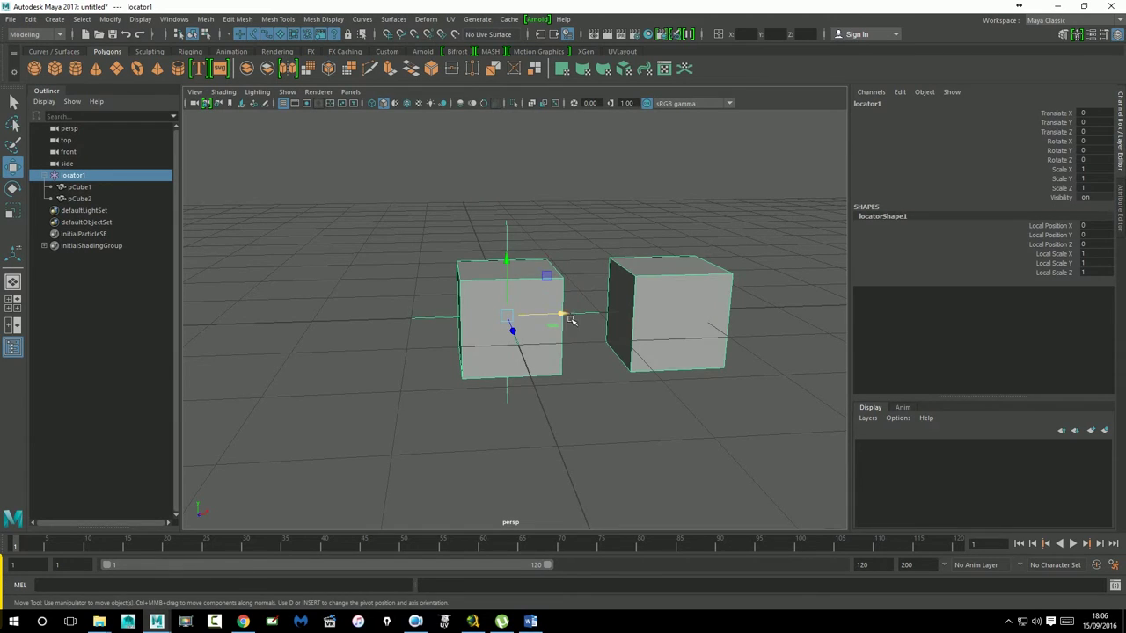
{"action": "left_click_drag", "start_coordinate": [570, 318], "coordinate": [580, 325]}
{"action": "key", "text": "ctrl+z"}
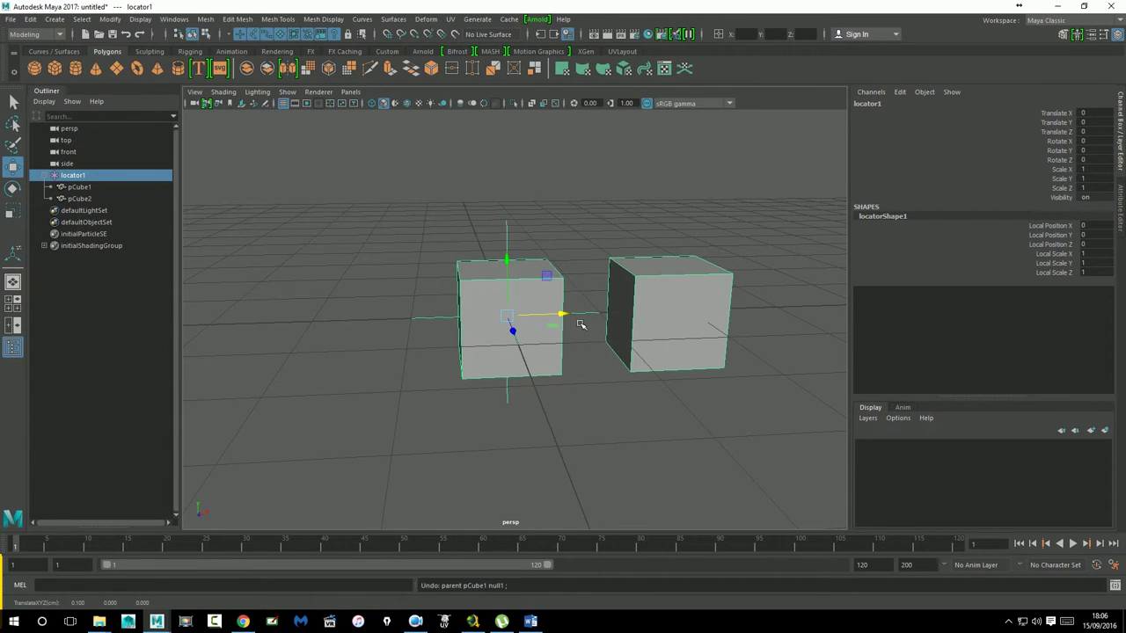
Delete both child cubes, pCube2 and pCube1, leaving only locator1
{"action": "left_click", "coordinate": [349, 225]}
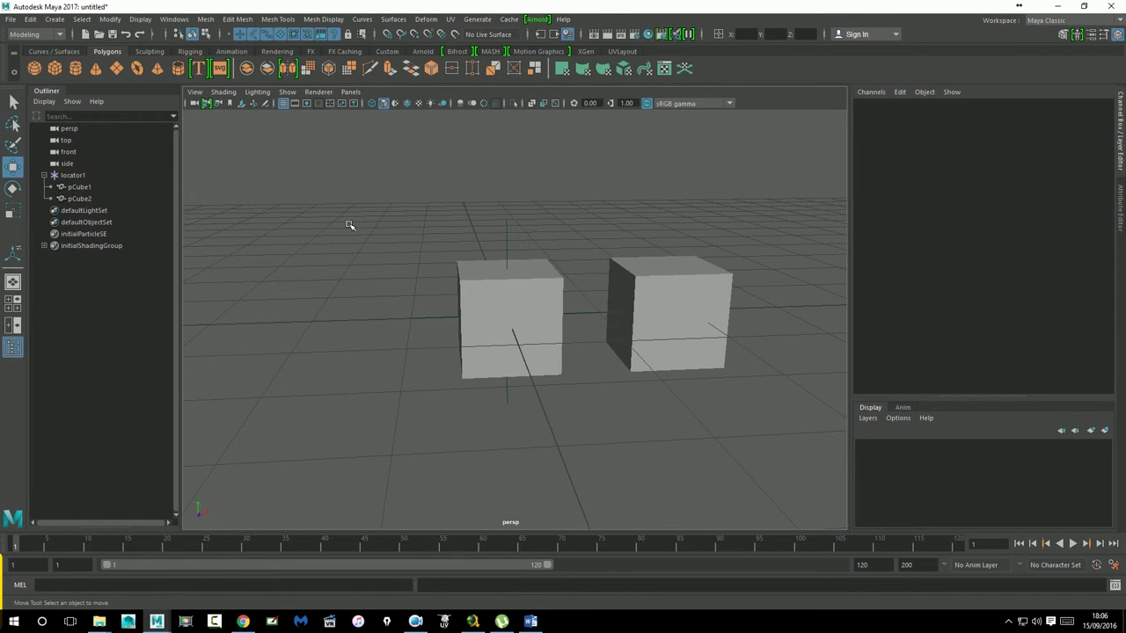
{"action": "left_click", "coordinate": [503, 236]}
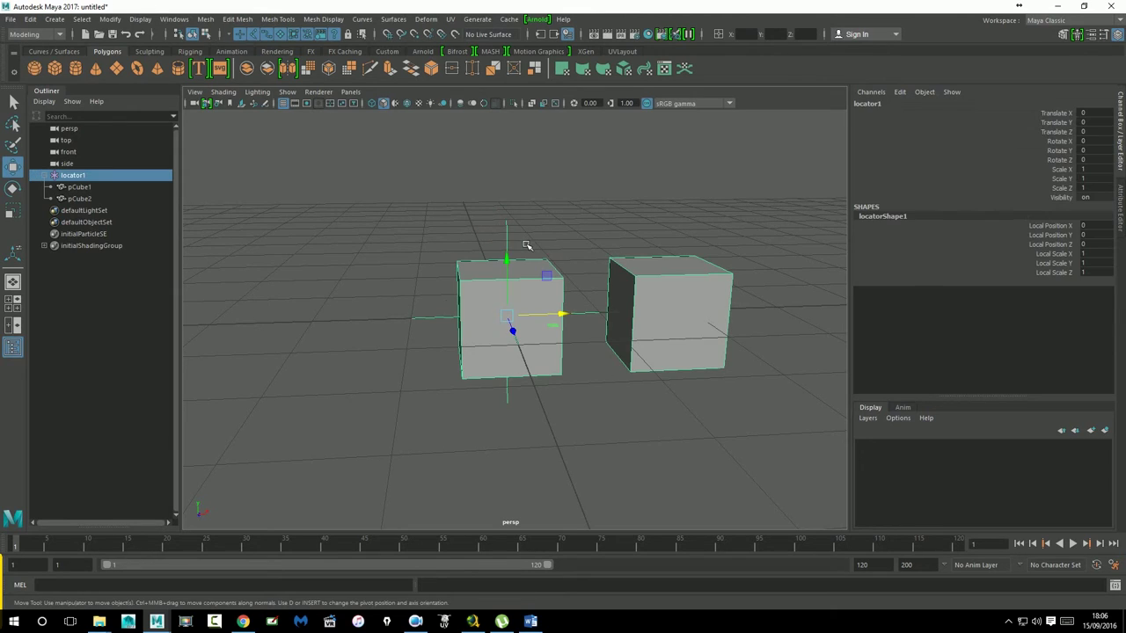
{"action": "left_click_drag", "start_coordinate": [409, 309], "coordinate": [448, 390]}
{"action": "left_click_drag", "start_coordinate": [485, 223], "coordinate": [531, 249]}
{"action": "left_click", "coordinate": [701, 304]}
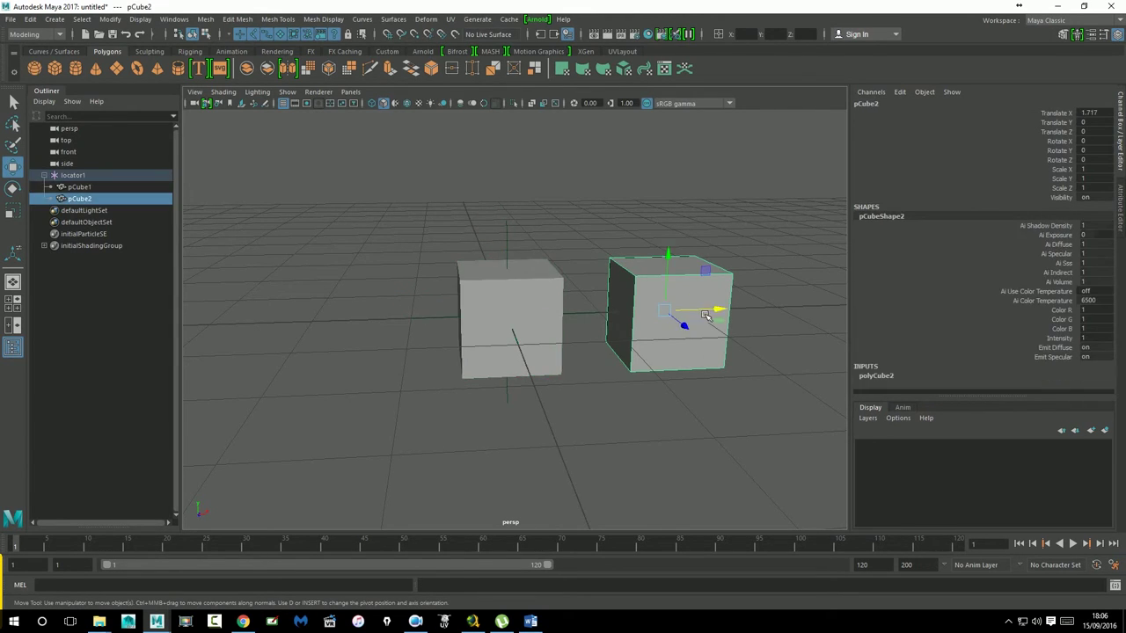
{"action": "key", "text": "Delete"}
{"action": "left_click", "coordinate": [556, 305]}
{"action": "key", "text": "Delete"}
{"action": "left_click", "coordinate": [498, 276]}
{"action": "left_click_drag", "start_coordinate": [616, 452], "coordinate": [608, 465], "text": "alt"}
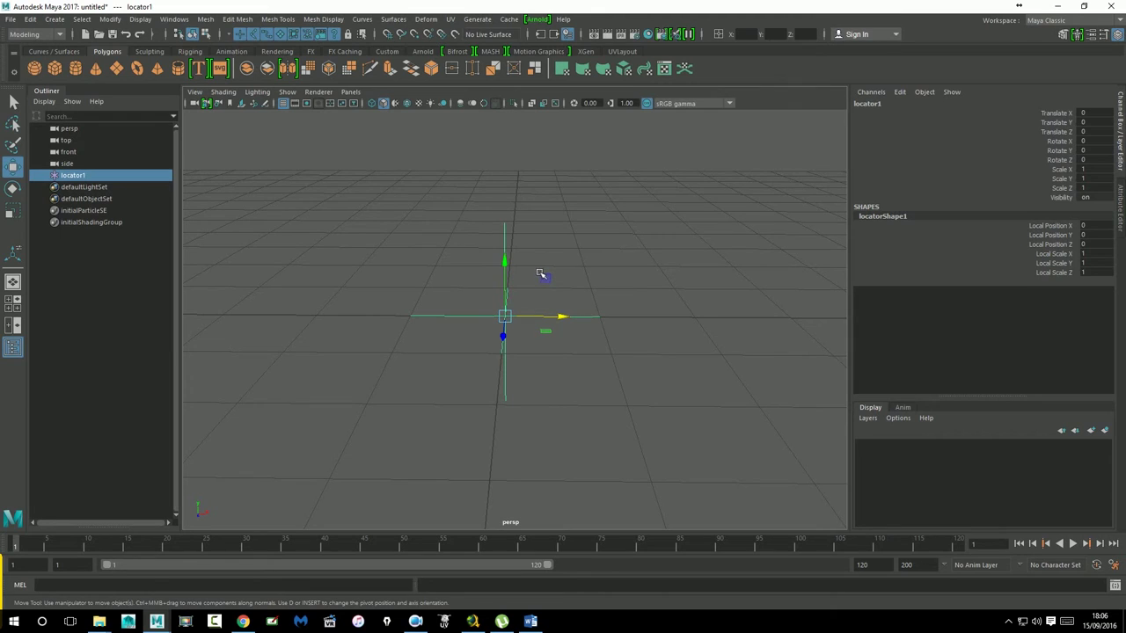
Add a polygon sphere at the origin and scale locator1 up uniformly
{"action": "left_click", "coordinate": [13, 213]}
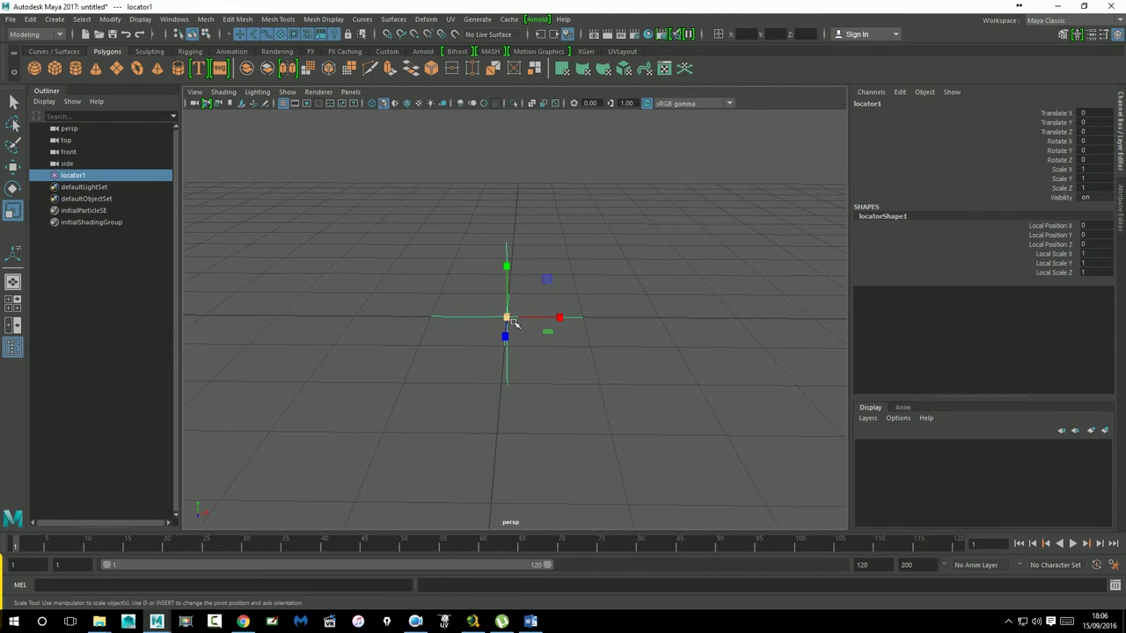
{"action": "left_click", "coordinate": [33, 68]}
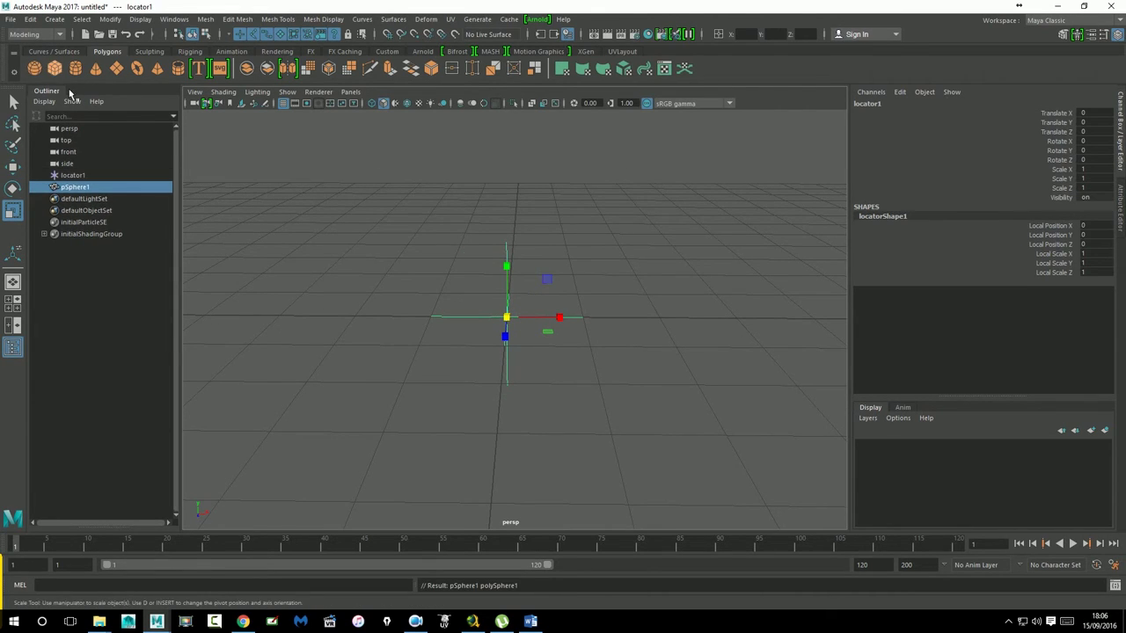
{"action": "left_click", "coordinate": [426, 229]}
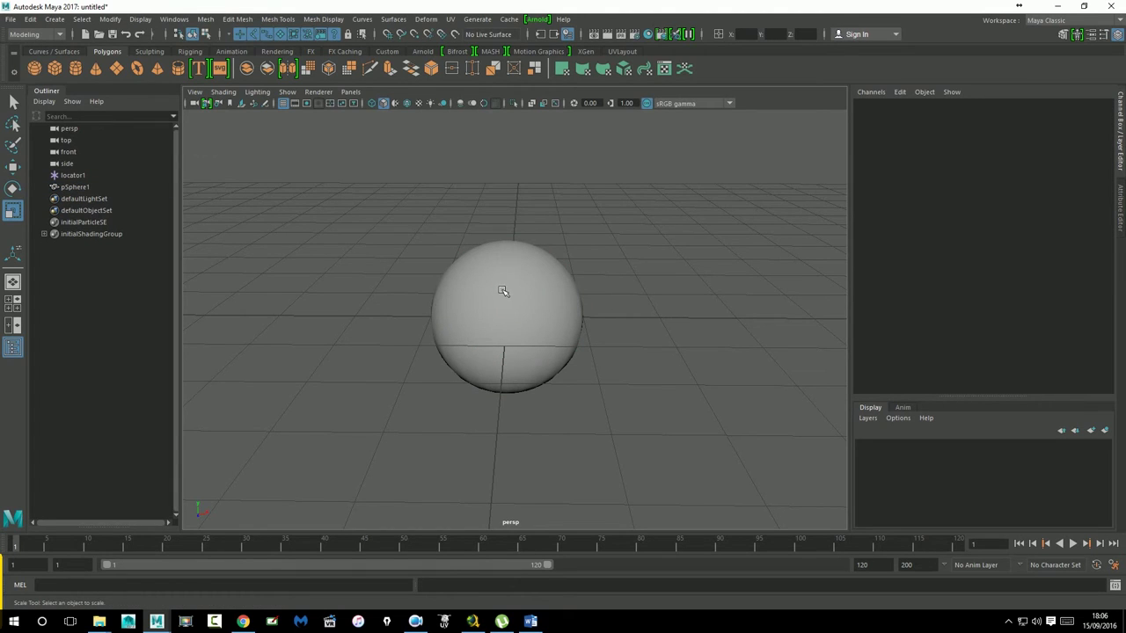
{"action": "left_click", "coordinate": [77, 177]}
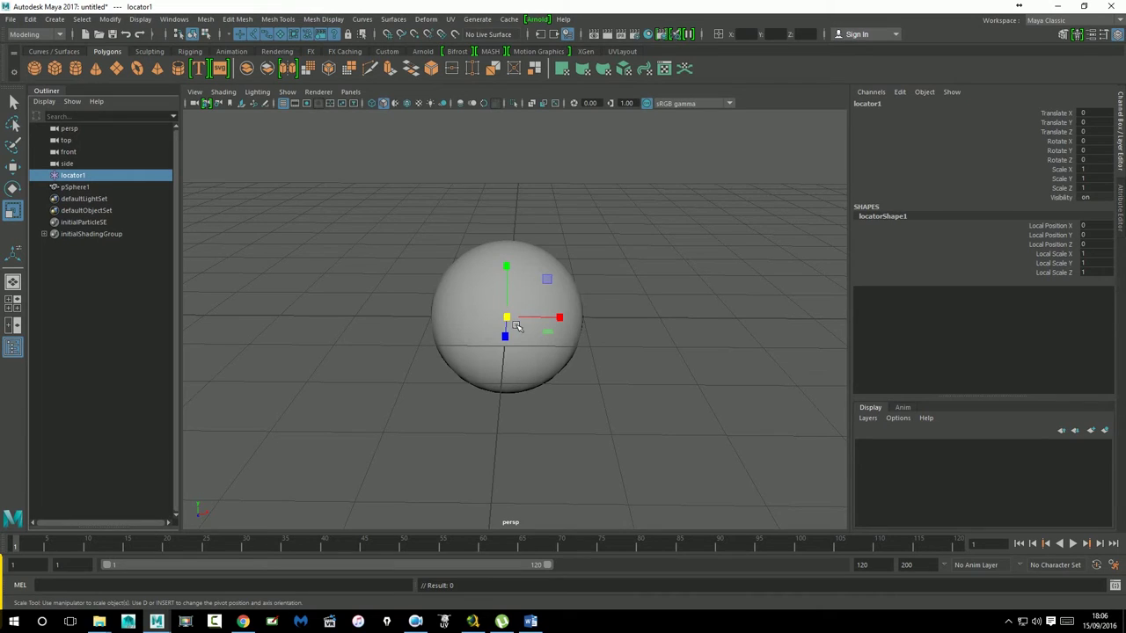
{"action": "left_click_drag", "start_coordinate": [517, 326], "coordinate": [735, 301]}
Parent the sphere pSphere1 under locator1
{"action": "right_click_drag", "start_coordinate": [700, 262], "coordinate": [507, 262], "text": "alt"}
{"action": "left_click_drag", "start_coordinate": [508, 262], "coordinate": [660, 311], "text": "alt"}
{"action": "left_click", "coordinate": [653, 302]}
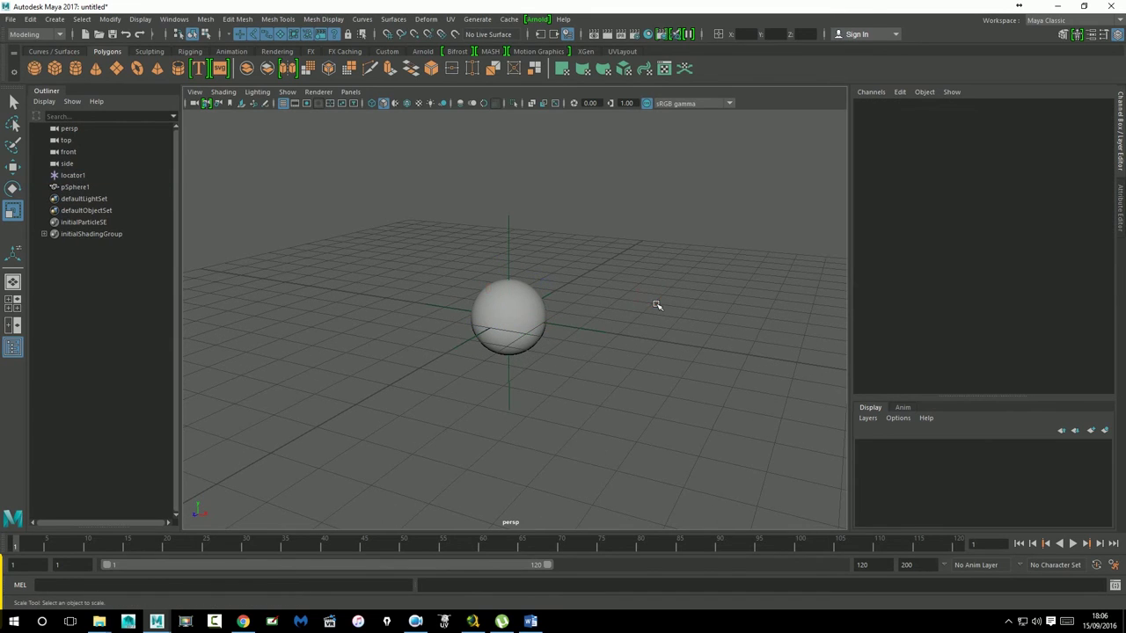
{"action": "left_click", "coordinate": [545, 310]}
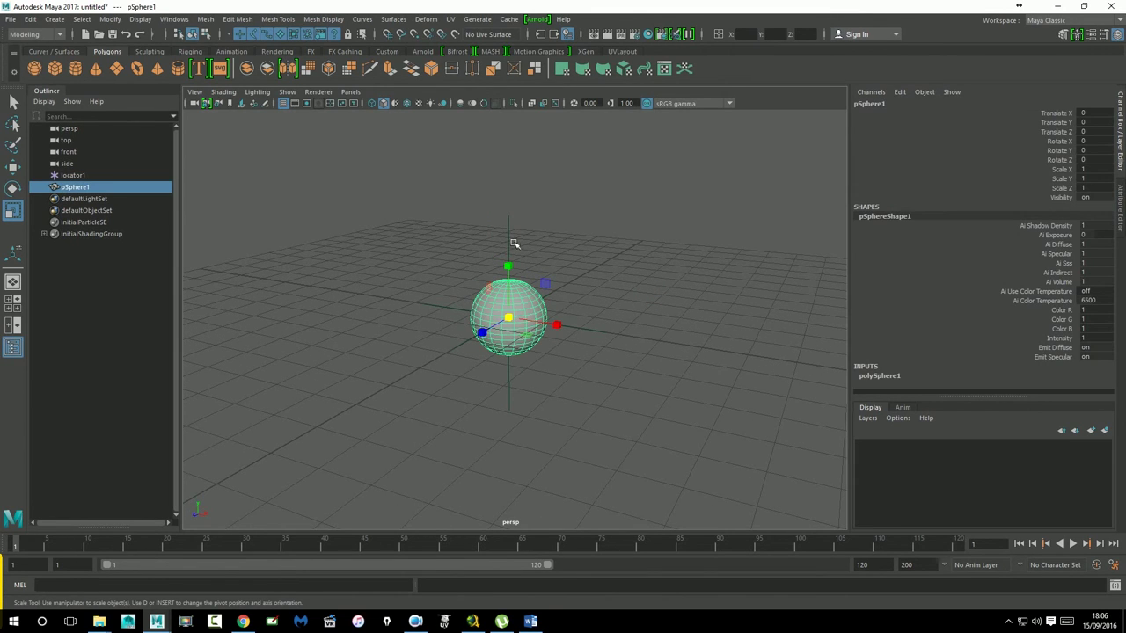
{"action": "left_click", "coordinate": [516, 239], "text": "shift"}
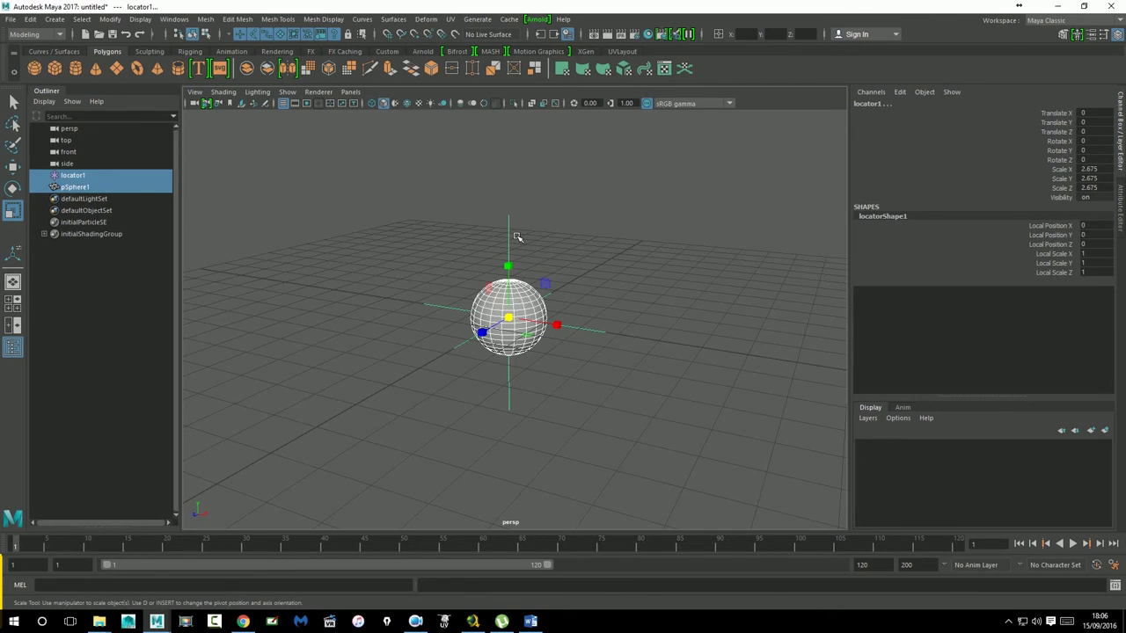
{"action": "key", "text": "p"}
Test-rotate locator1 with its child sphere around Z, then undo the rotation
{"action": "left_click", "coordinate": [625, 261]}
{"action": "left_click_drag", "start_coordinate": [498, 217], "coordinate": [566, 267]}
{"action": "key", "text": "e"}
{"action": "left_click_drag", "start_coordinate": [561, 310], "coordinate": [587, 357]}
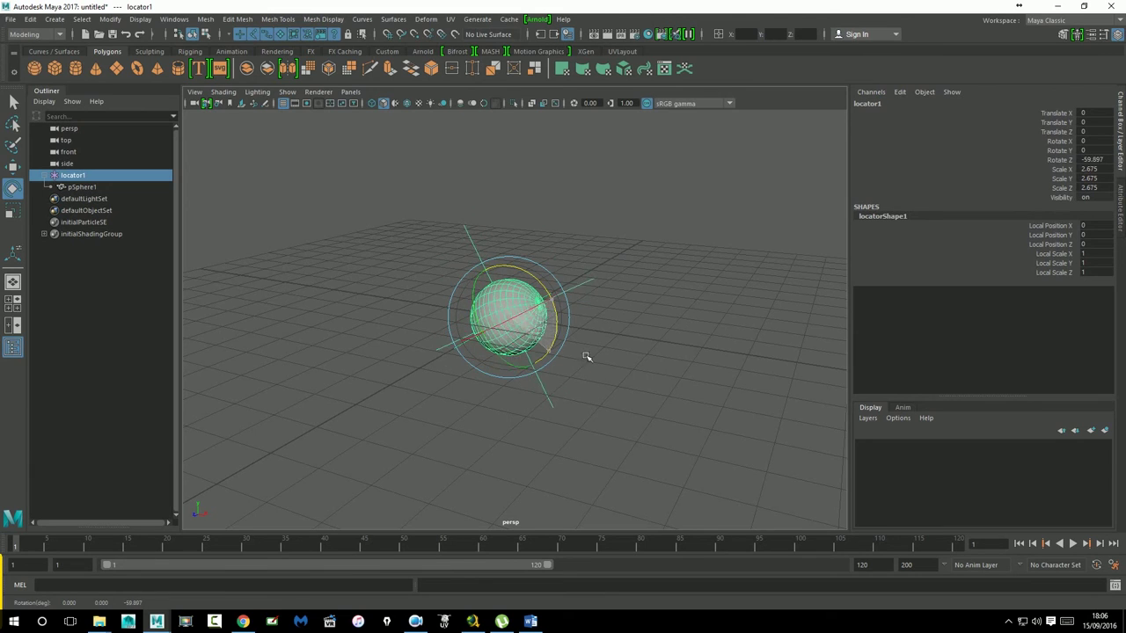
{"action": "key", "text": "ctrl+z"}
{"action": "left_click", "coordinate": [630, 282]}
{"action": "mouse_move", "coordinate": [631, 281]}
{"action": "left_mouse_down", "text": "alt"}
{"action": "mouse_move", "coordinate": [691, 291]}
{"action": "mouse_move", "coordinate": [548, 420]}
{"action": "mouse_move", "coordinate": [601, 412]}
{"action": "mouse_move", "coordinate": [536, 420]}
{"action": "left_mouse_up", "text": "alt"}
{"action": "left_click", "coordinate": [548, 419]}
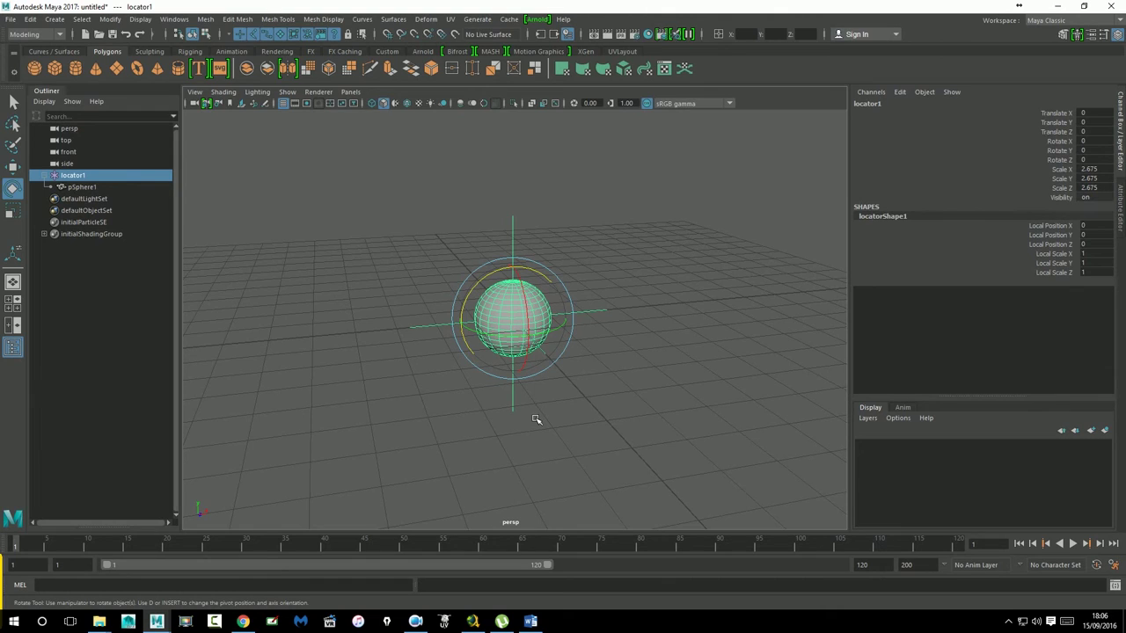
Delete pSphere1 together with locator1, leaving an empty grid
{"action": "left_click", "coordinate": [626, 393]}
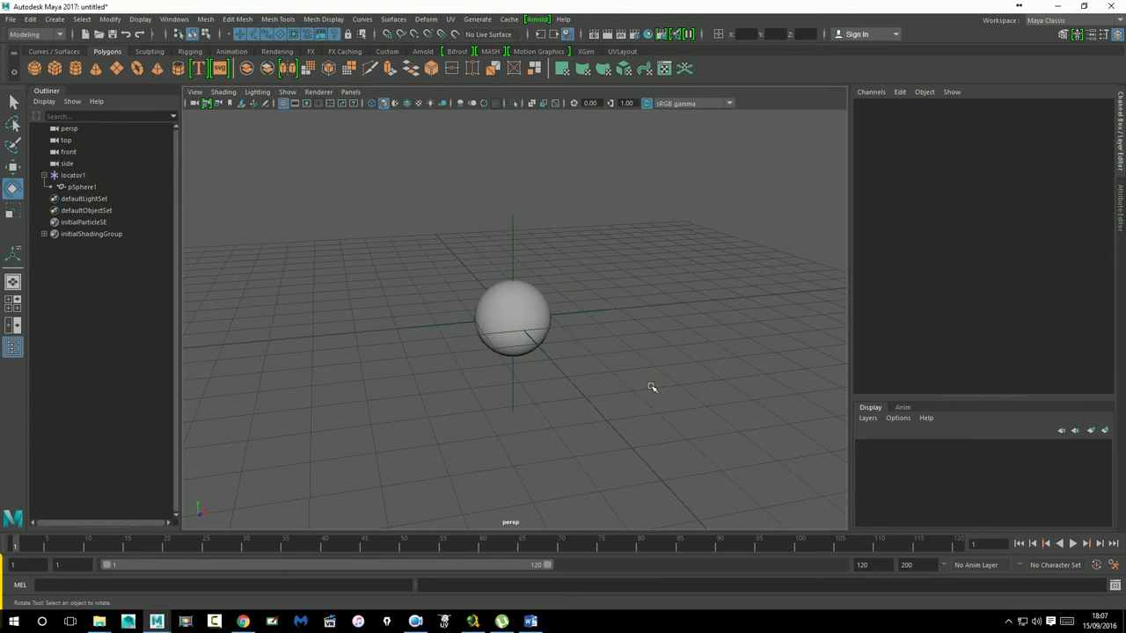
{"action": "left_click_drag", "start_coordinate": [583, 307], "coordinate": [620, 356]}
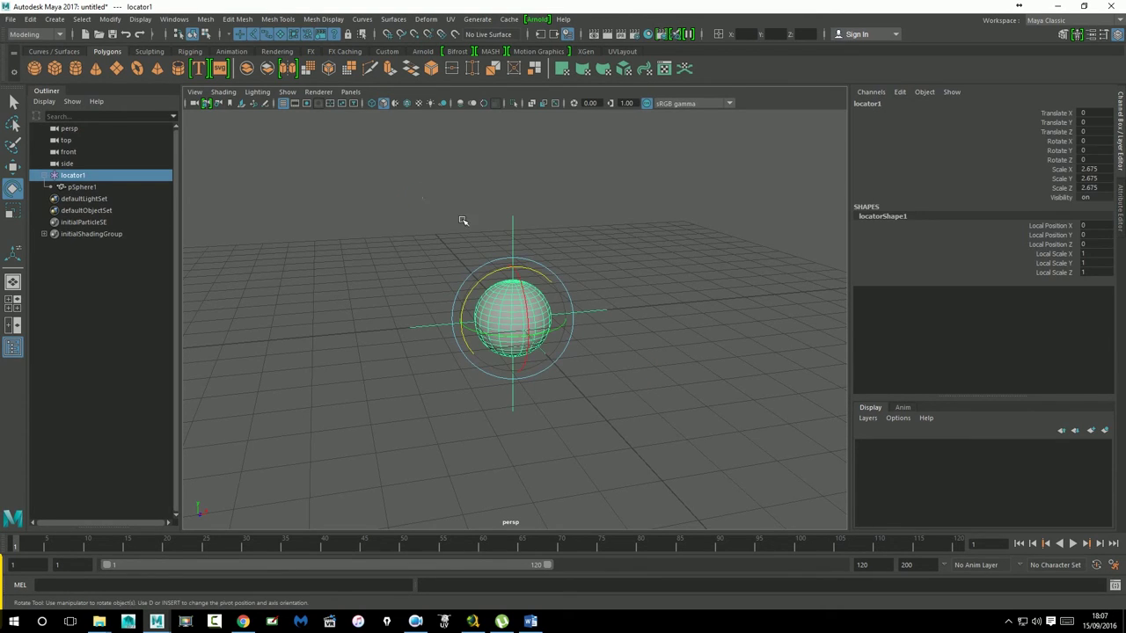
{"action": "left_click_drag", "start_coordinate": [581, 258], "coordinate": [573, 275], "text": "alt"}
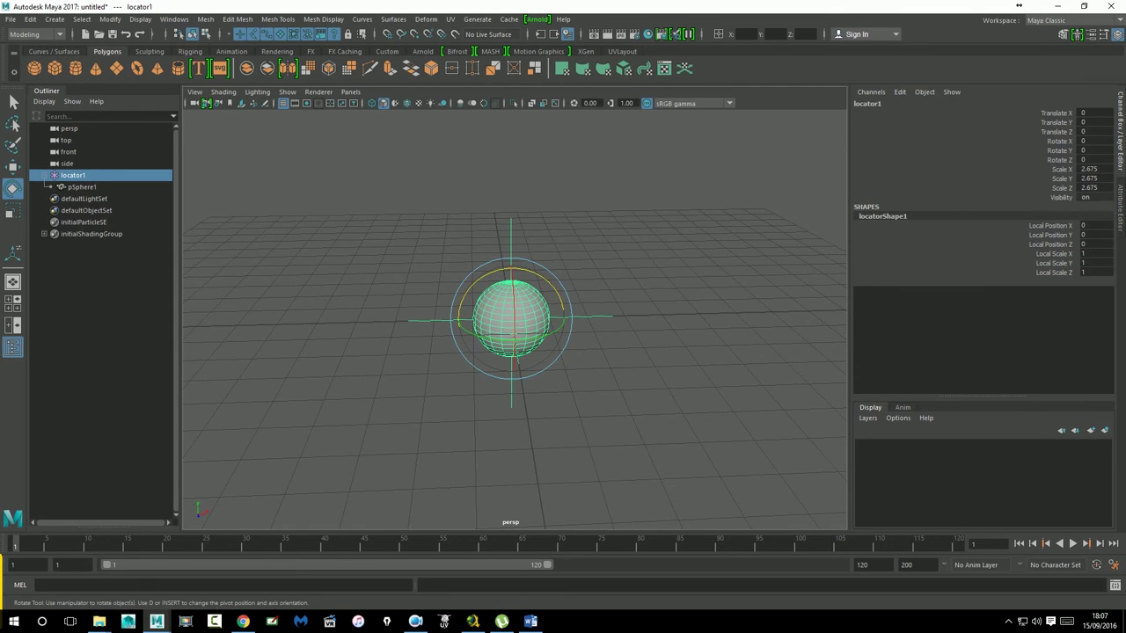
{"action": "left_click_drag", "start_coordinate": [674, 384], "coordinate": [648, 372], "text": "alt"}
{"action": "left_click", "coordinate": [418, 216]}
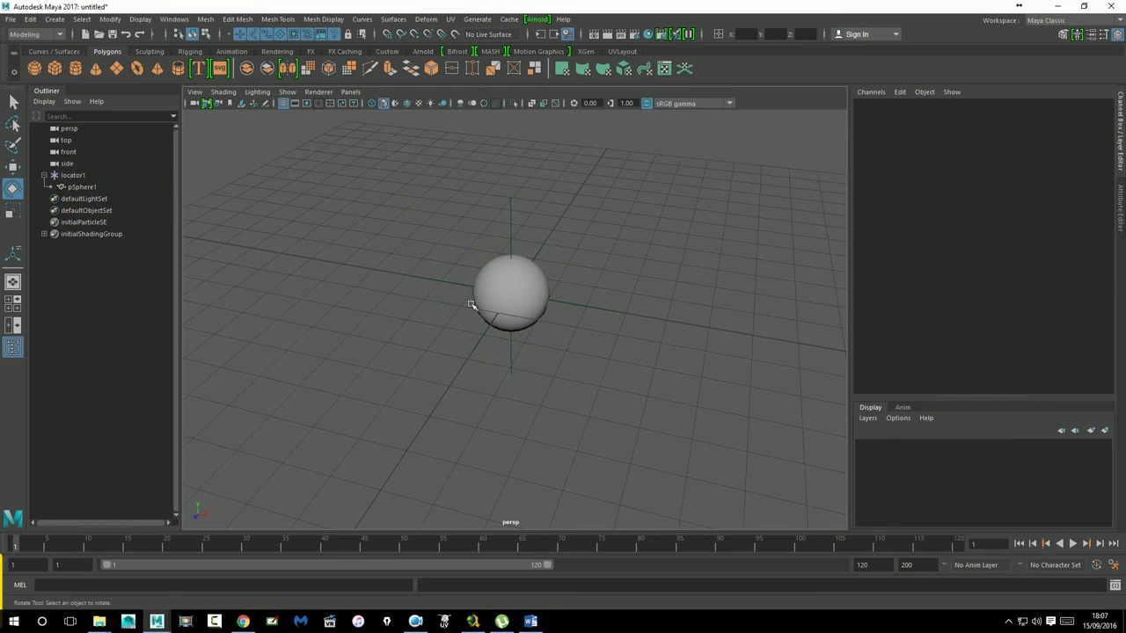
{"action": "left_click", "coordinate": [494, 282]}
{"action": "key", "text": "Delete"}
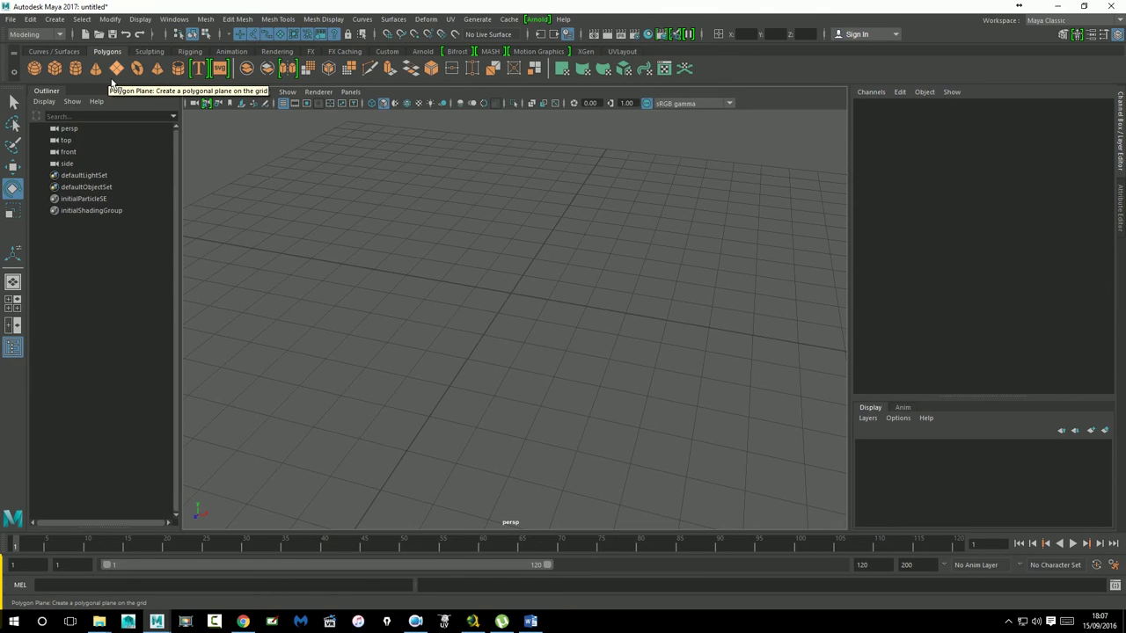
{"action": "scroll", "coordinate": [589, 286], "scroll_direction": "down", "scroll_amount": 2}
{"action": "scroll", "coordinate": [580, 288], "scroll_direction": "down", "scroll_amount": 1}
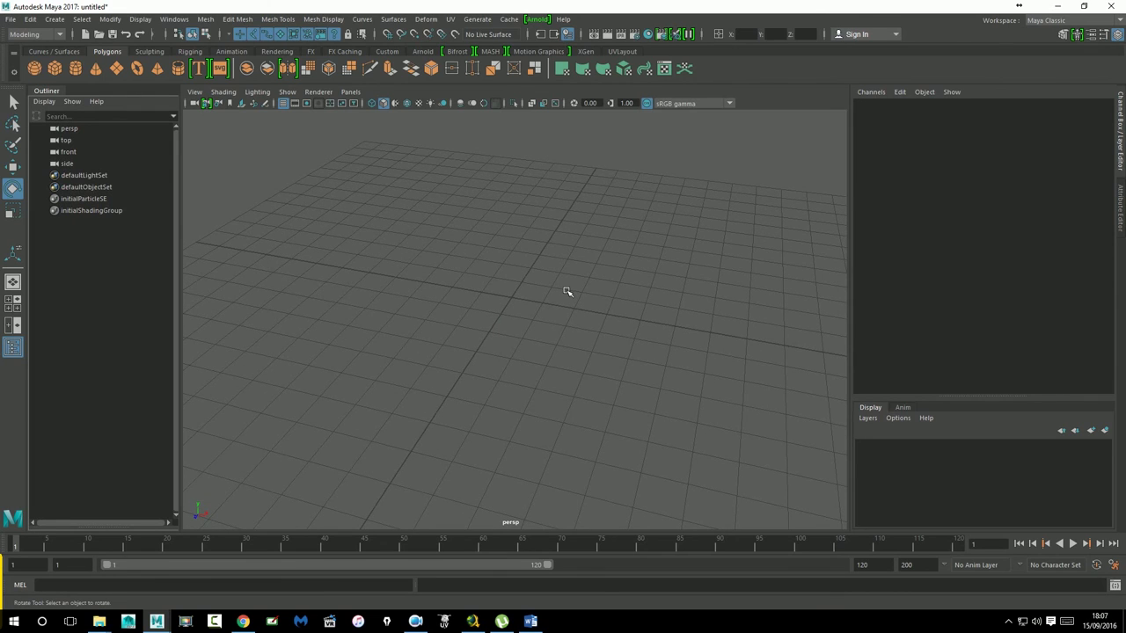